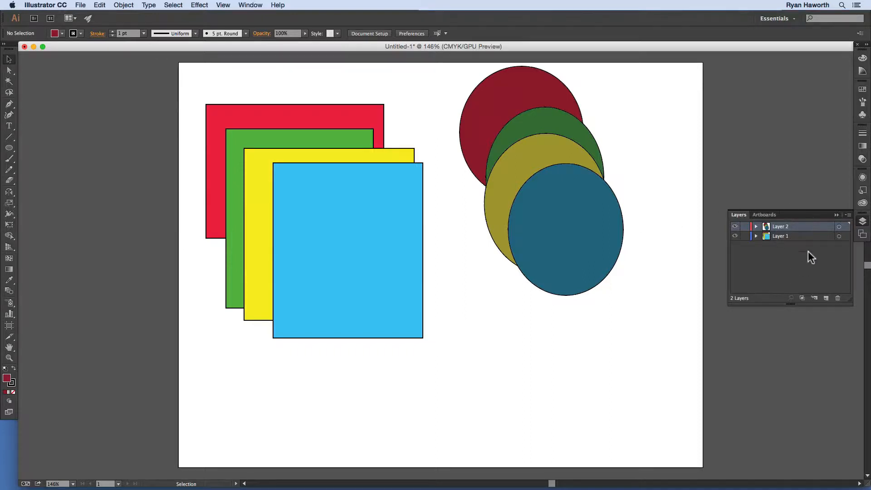
pyautogui.click(251, 6)
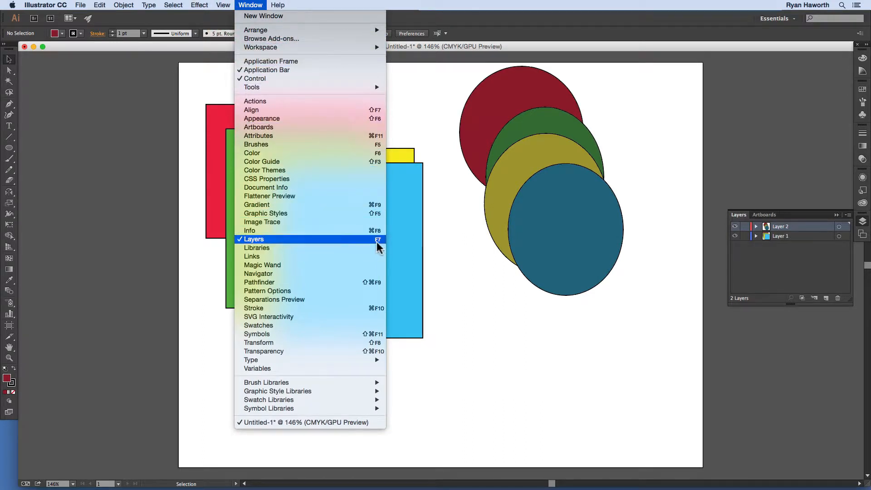
pyautogui.click(251, 6)
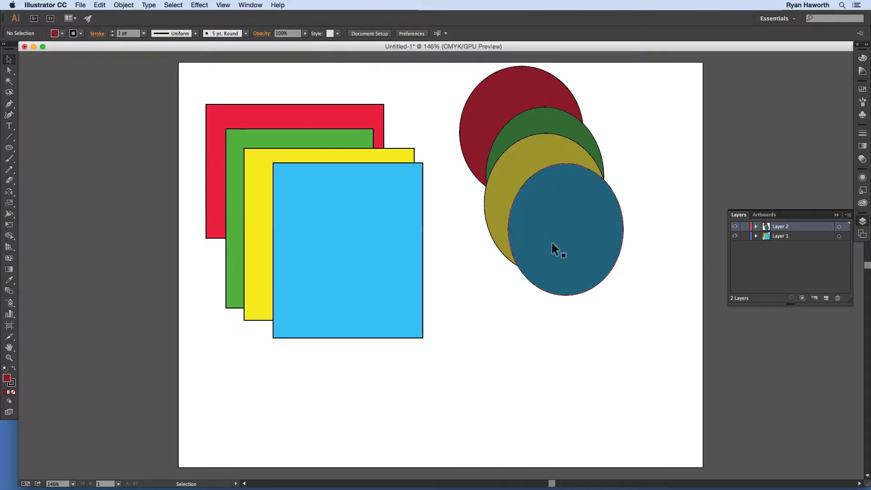
# Step: Expand Layer 1 and select the red, yellow, green and blue rectangles in turn to compare their stacking positions
pyautogui.click(757, 236)
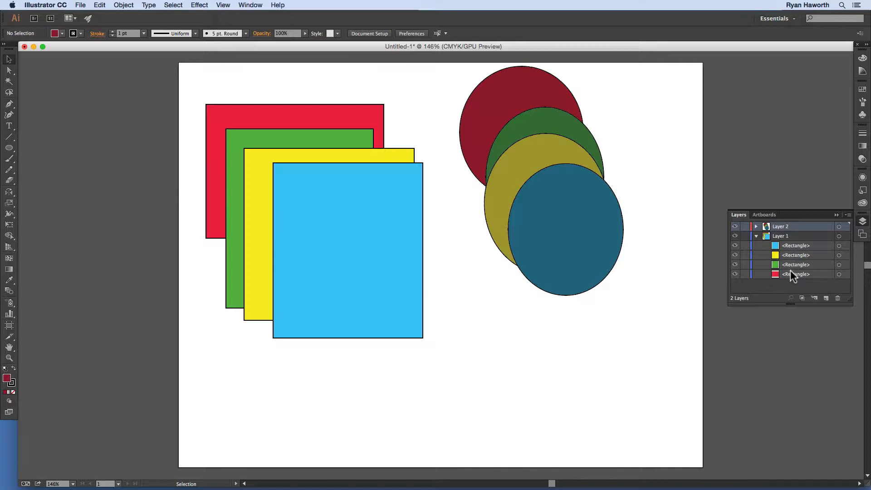
pyautogui.click(315, 117)
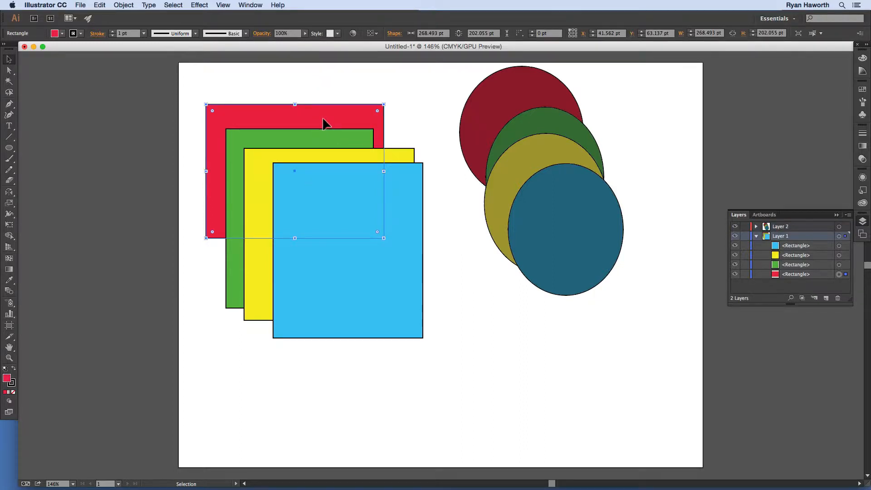
pyautogui.click(758, 288)
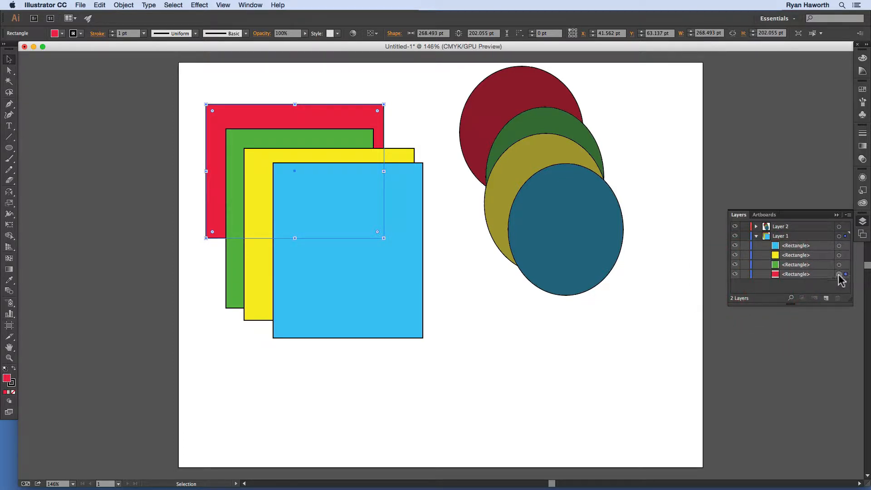
pyautogui.click(403, 161)
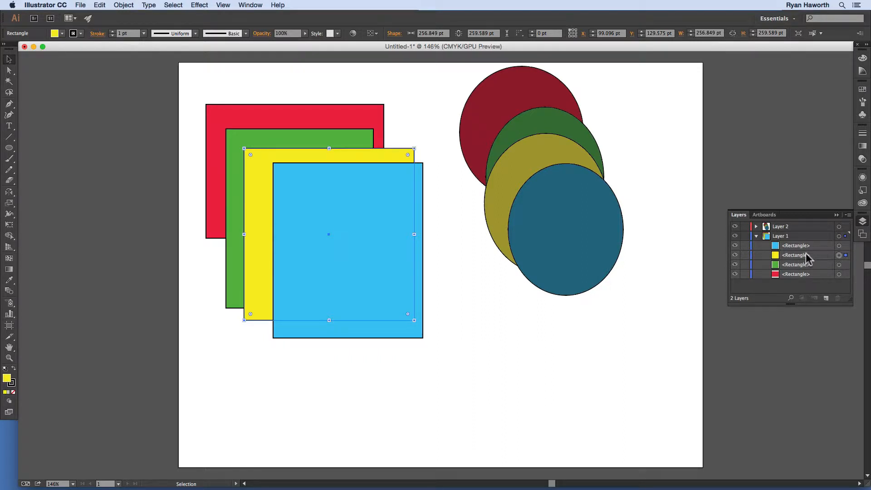
pyautogui.click(307, 140)
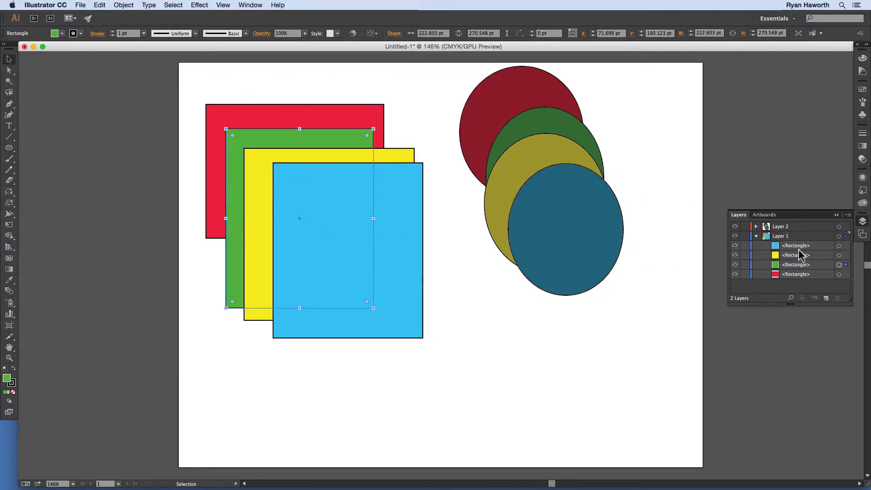
pyautogui.click(404, 255)
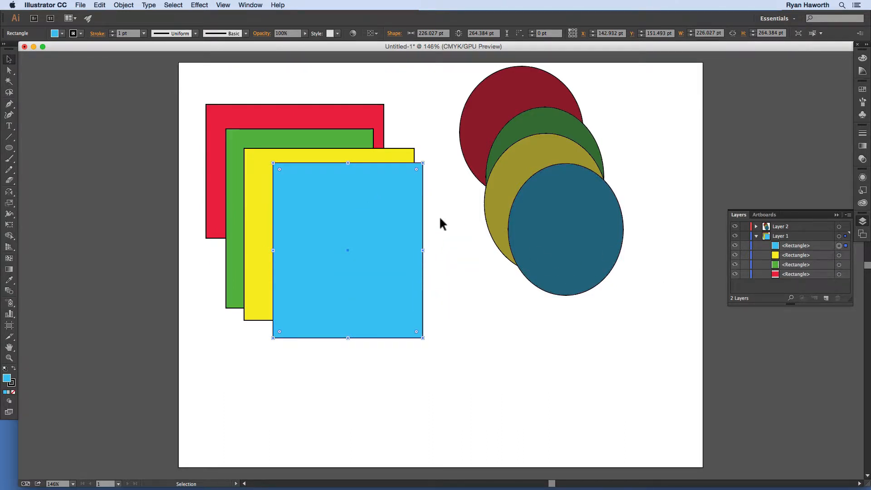
# Step: Bring the red rectangle forward one level at a time to the top of Layer 1, and send it back to the bottom
pyautogui.click(339, 114)
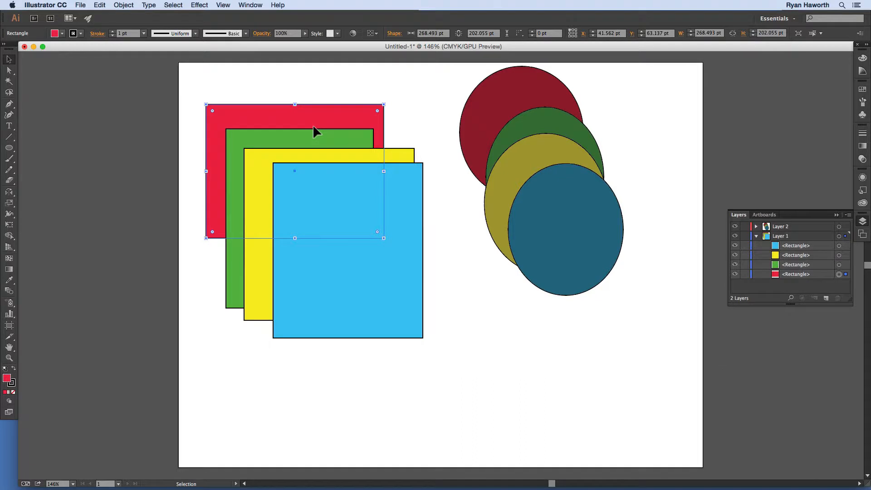
pyautogui.press('super')
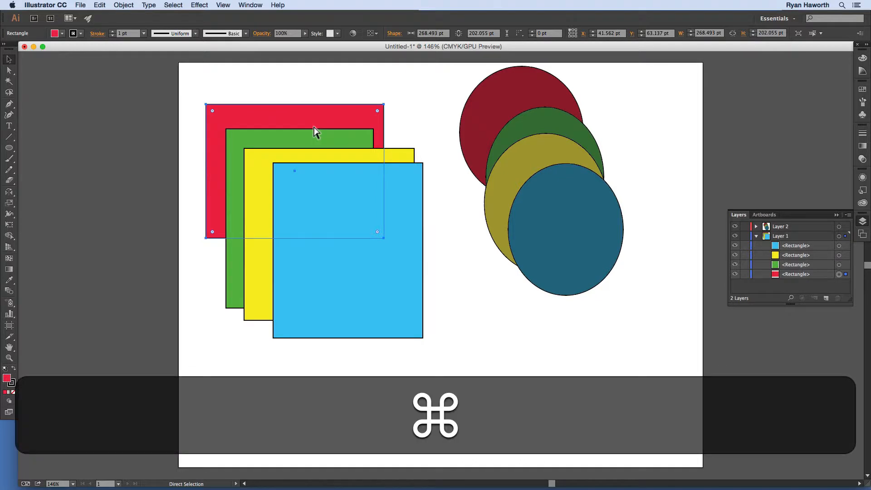
pyautogui.press('super+bracketright')
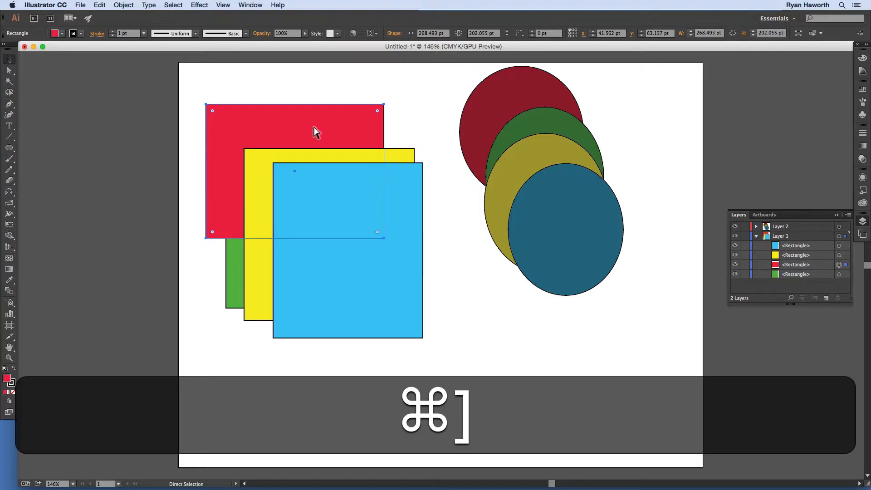
pyautogui.press('super+bracketright')
pyautogui.press('super+bracketright')
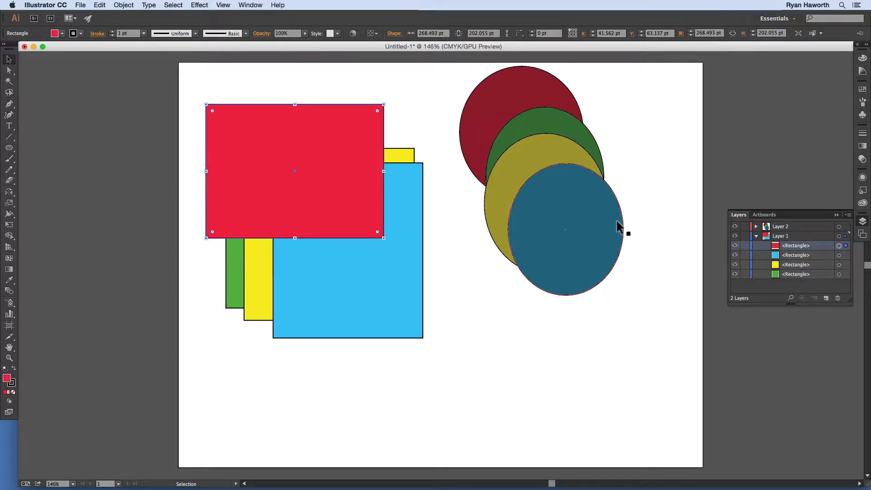
pyautogui.press('shift+super')
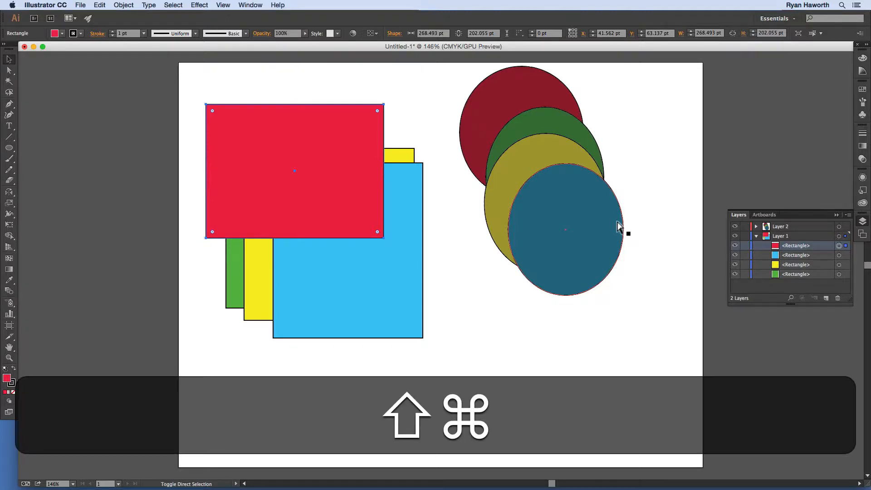
pyautogui.press('shift+super+bracketleft')
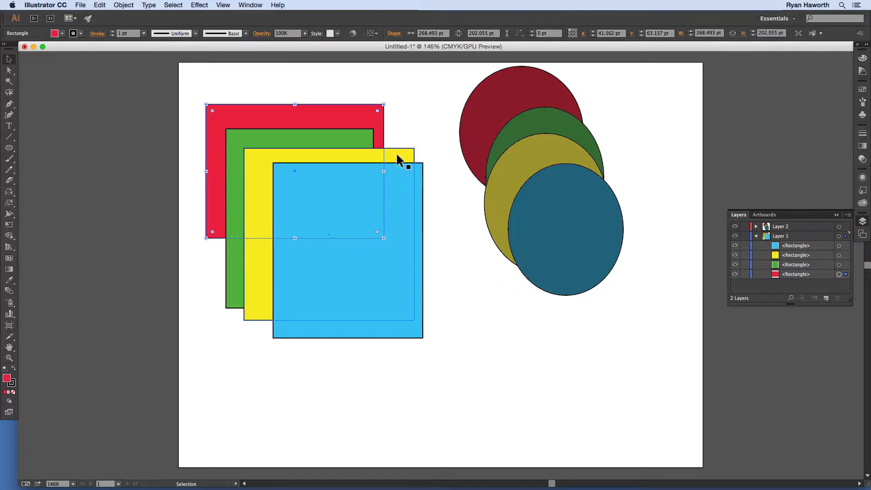
# Step: Add the yellow rectangle to the selection and group it with the red rectangle
pyautogui.press('shift')
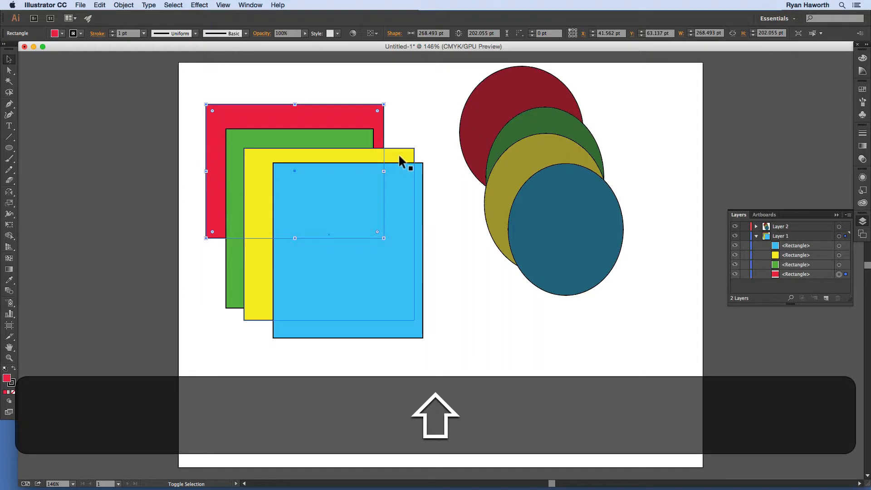
pyautogui.keyDown('shift'); pyautogui.click(400, 155); pyautogui.keyUp('shift')
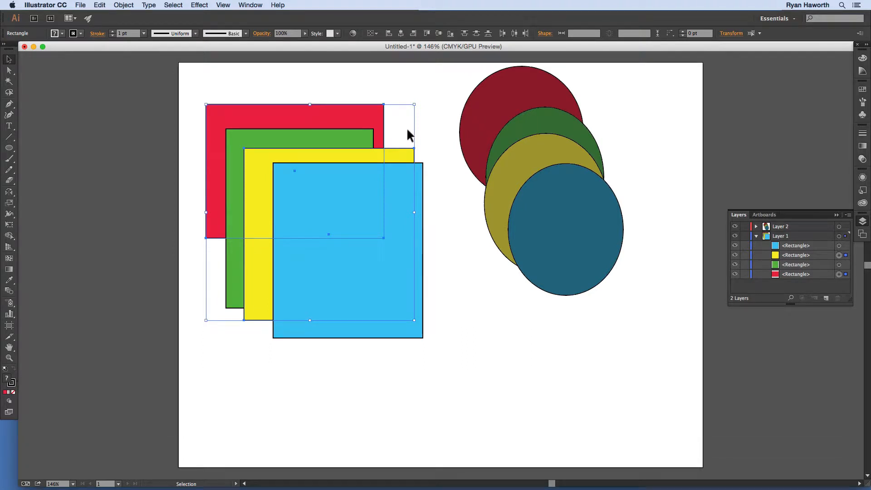
pyautogui.press('super')
pyautogui.press('super+g')
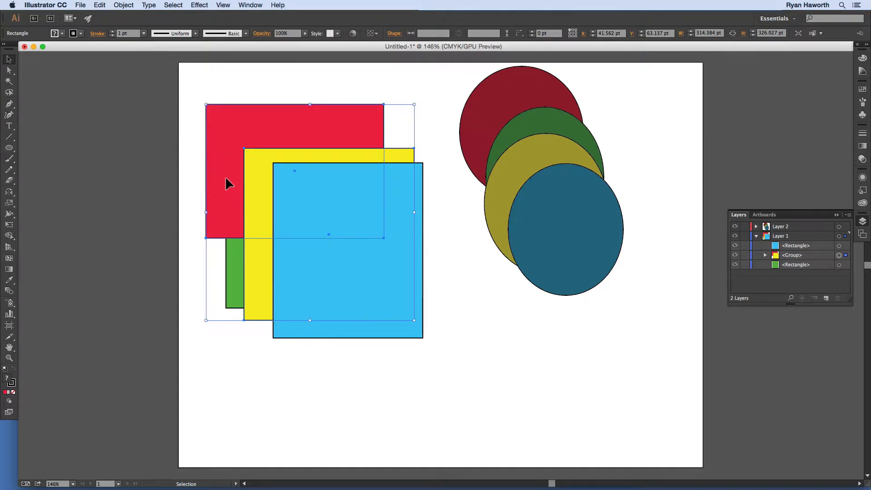
# Step: Clear the selection and pick the red rectangle to check how the group selects, leaving nothing selected
pyautogui.click(449, 221)
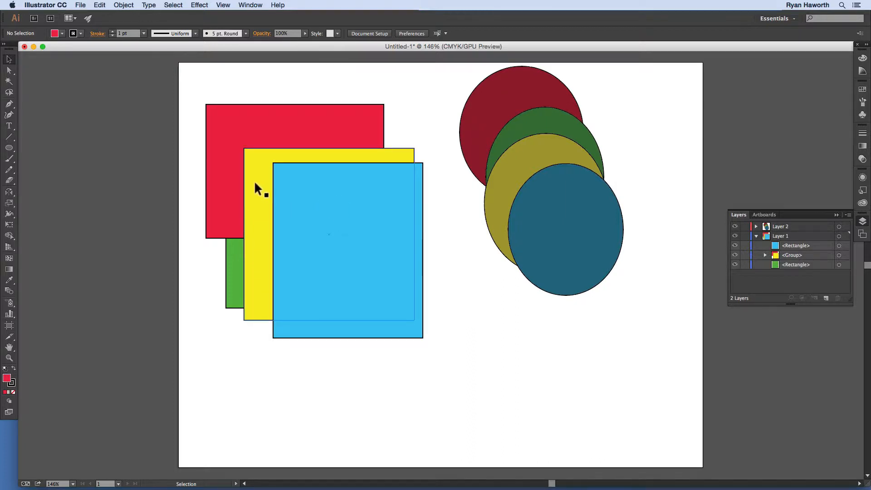
pyautogui.click(220, 166)
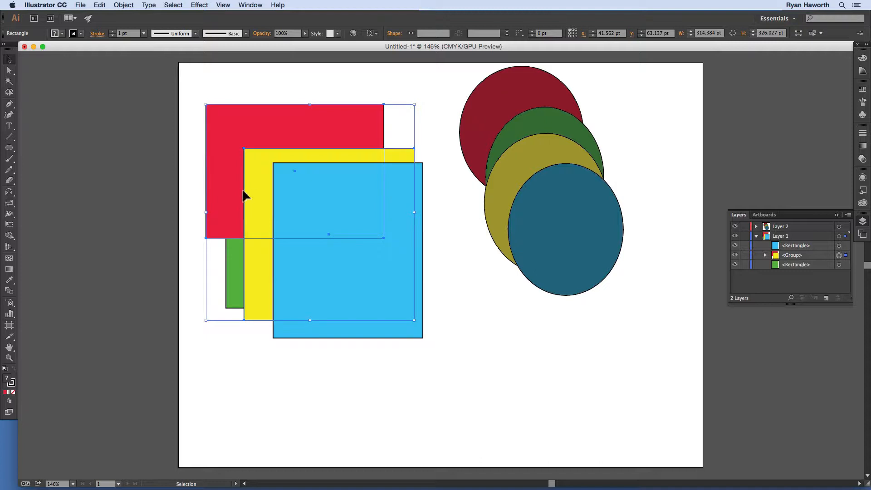
pyautogui.click(507, 413)
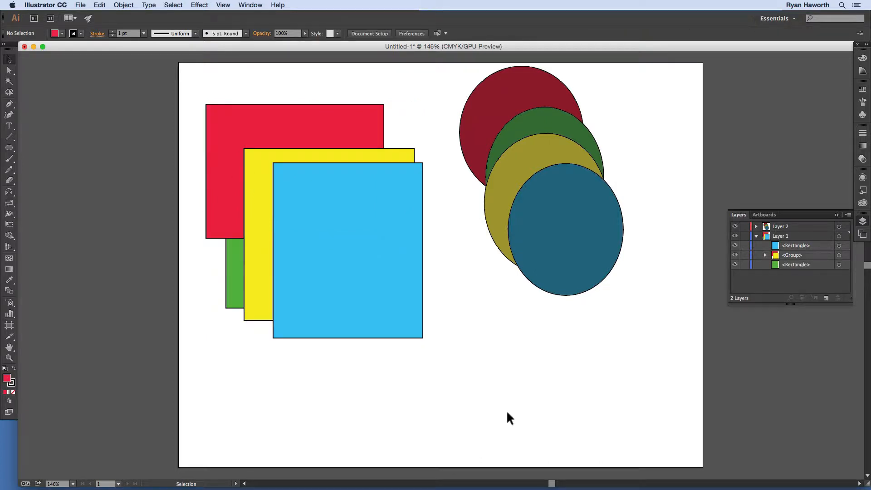
# Step: Expand the group in Layer 1, move the red rectangle above the yellow one, and return it below
pyautogui.click(793, 255)
pyautogui.click(765, 255)
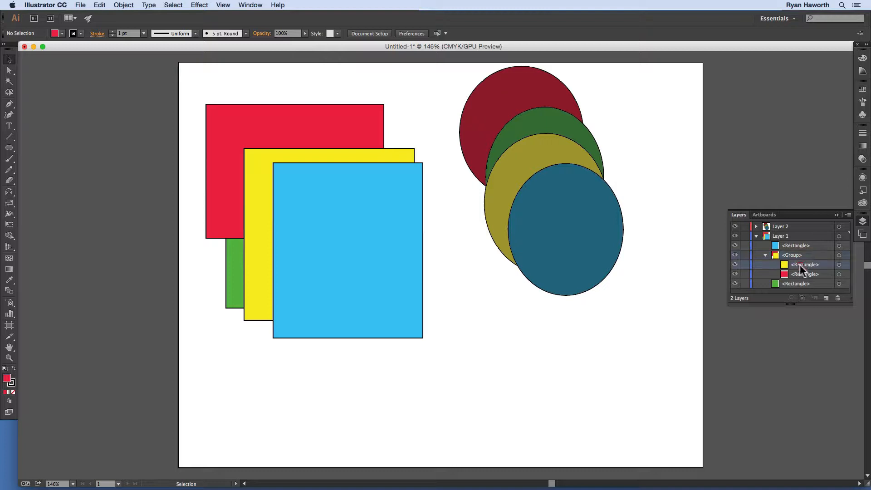
pyautogui.click(797, 275)
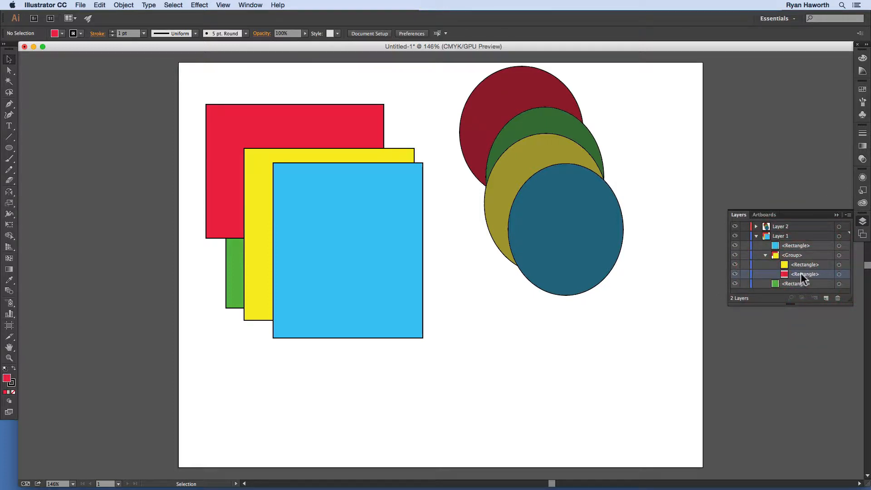
pyautogui.moveTo(802, 273); pyautogui.dragTo(807, 260)
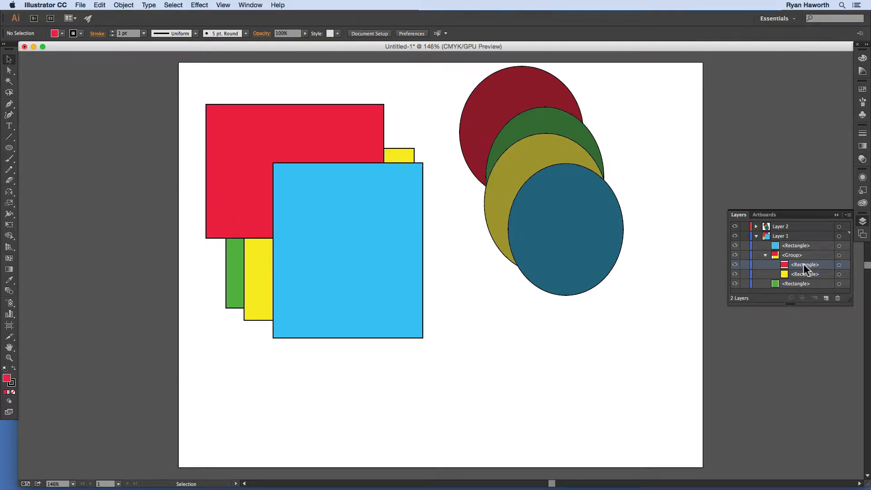
pyautogui.moveTo(805, 264); pyautogui.dragTo(803, 275)
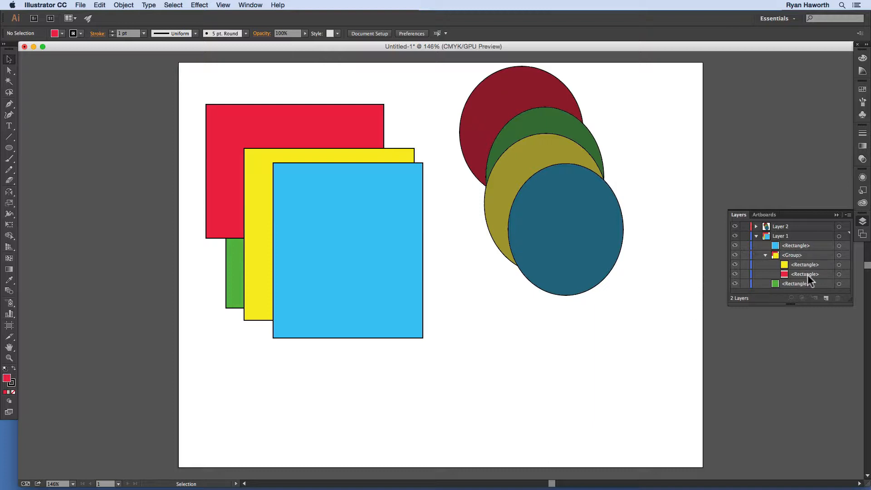
# Step: Isolate the red and yellow group, bring its red rectangle forward one level, and exit isolation mode
pyautogui.click(260, 167)
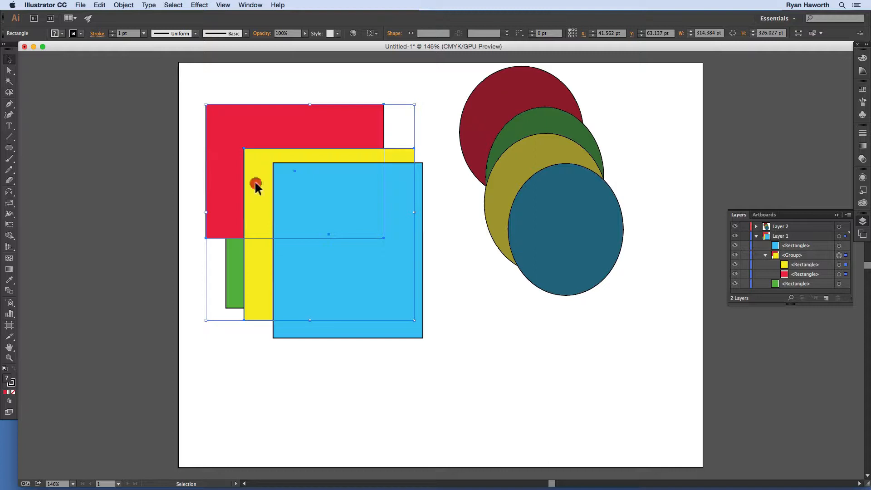
pyautogui.doubleClick(255, 184)
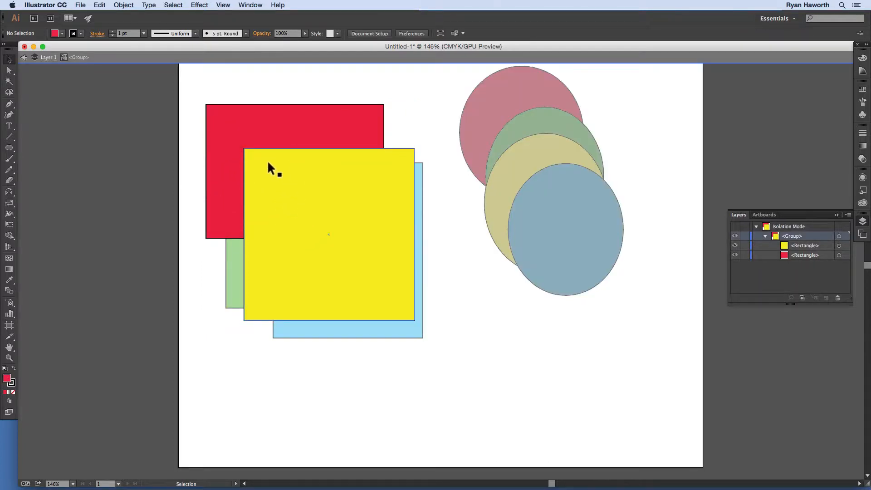
pyautogui.click(235, 196)
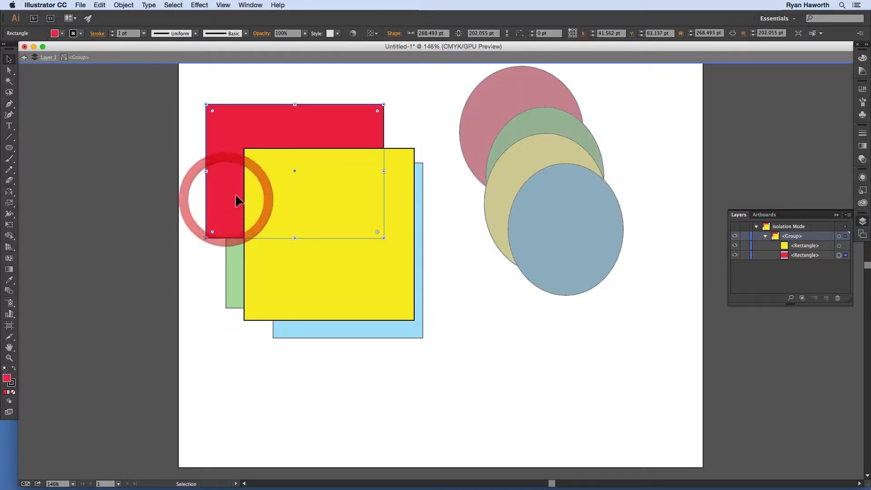
pyautogui.press('super+bracketright')
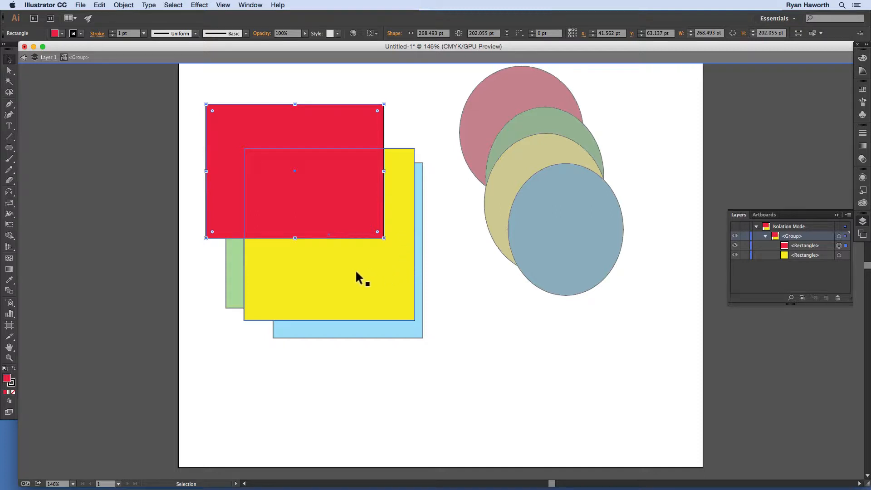
pyautogui.doubleClick(171, 217)
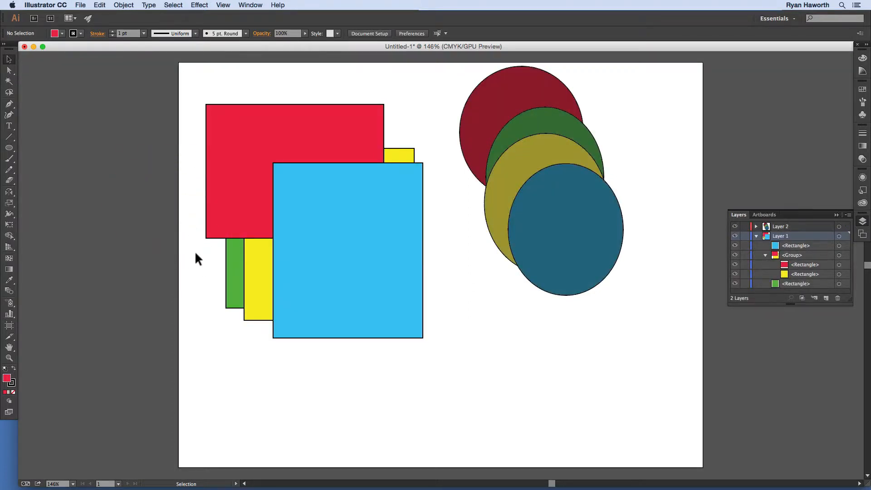
# Step: Isolate the group, move its red rectangle across the artboard's left edge to about X -236.5 pt, Y 164.2 pt, and collapse the group after exiting isolation
pyautogui.click(250, 229)
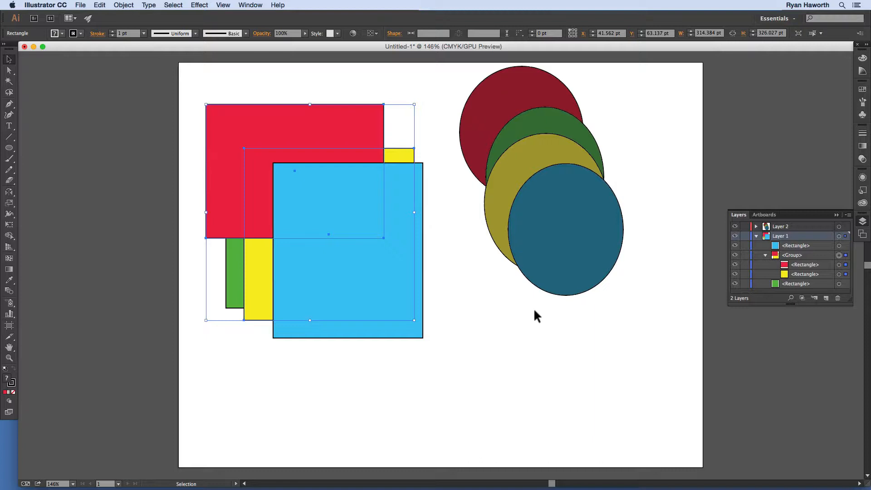
pyautogui.click(792, 256)
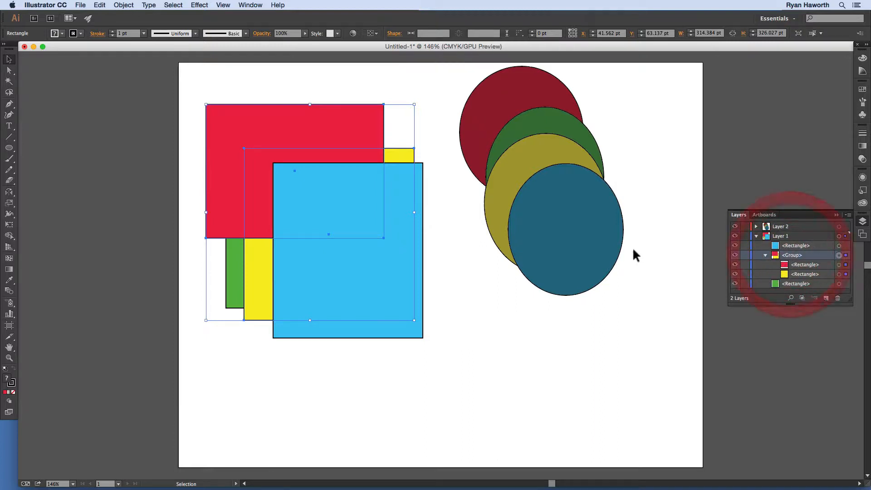
pyautogui.doubleClick(257, 203)
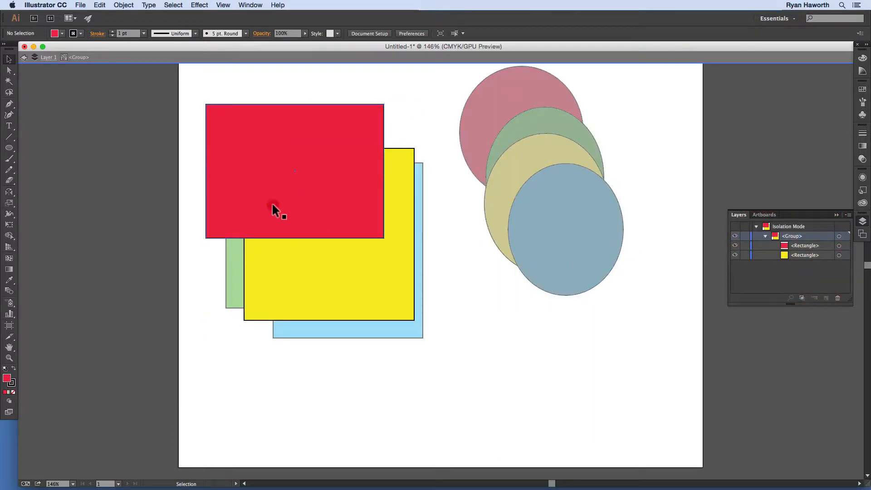
pyautogui.click(273, 207)
pyautogui.moveTo(346, 193); pyautogui.dragTo(162, 253)
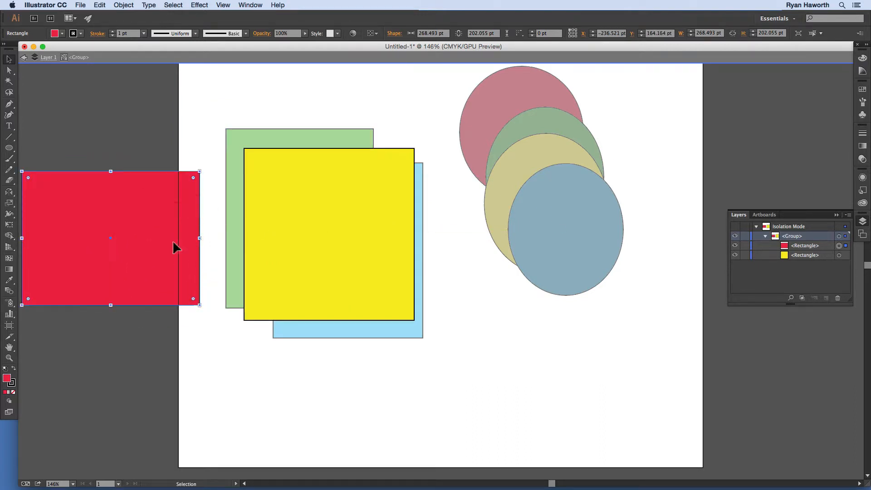
pyautogui.doubleClick(224, 344)
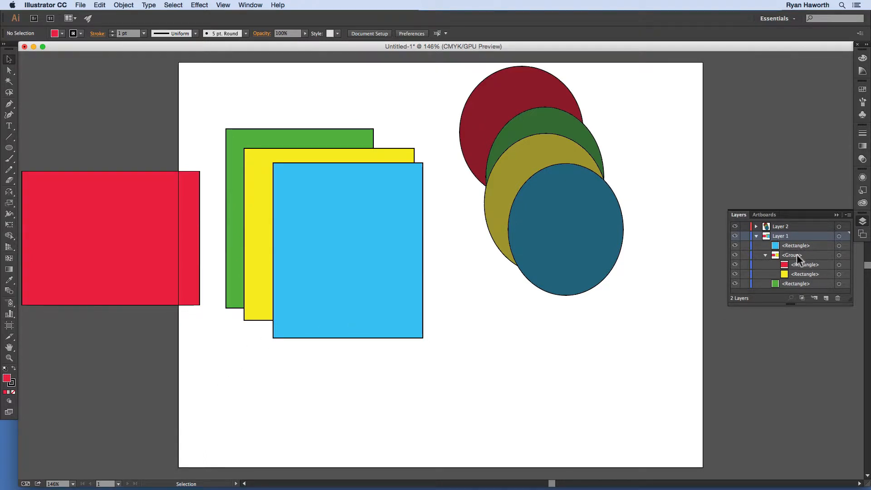
pyautogui.click(765, 255)
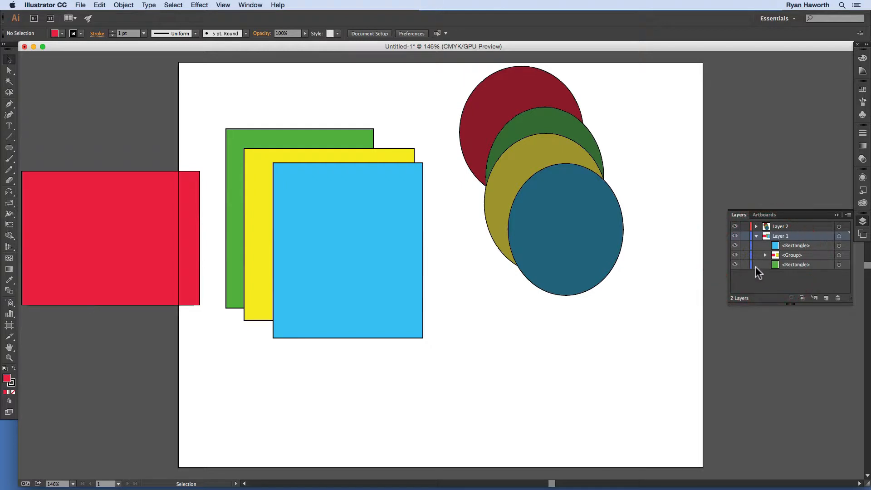
# Step: Expand the group in Layer 1 and ungroup its red and yellow rectangles
pyautogui.click(765, 255)
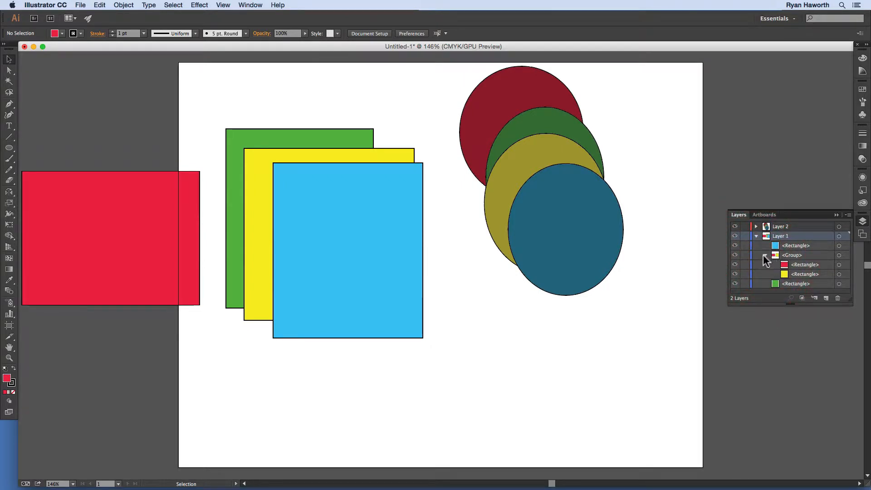
pyautogui.click(797, 255)
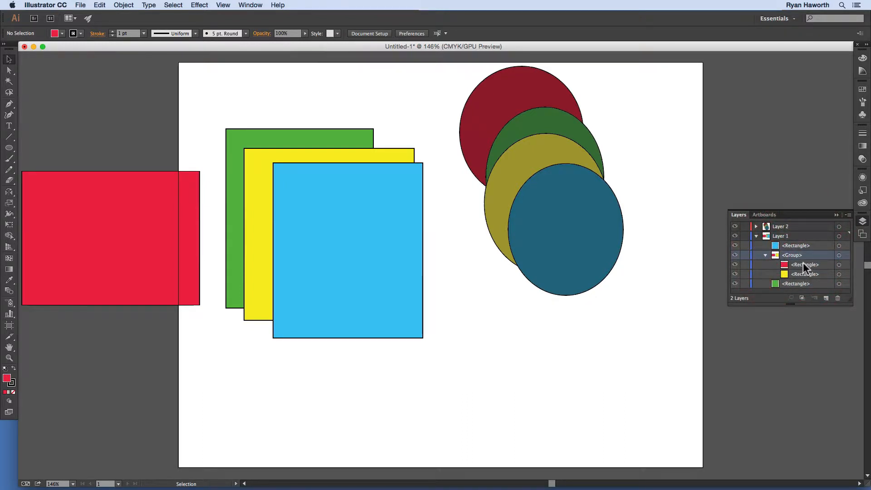
pyautogui.click(802, 273)
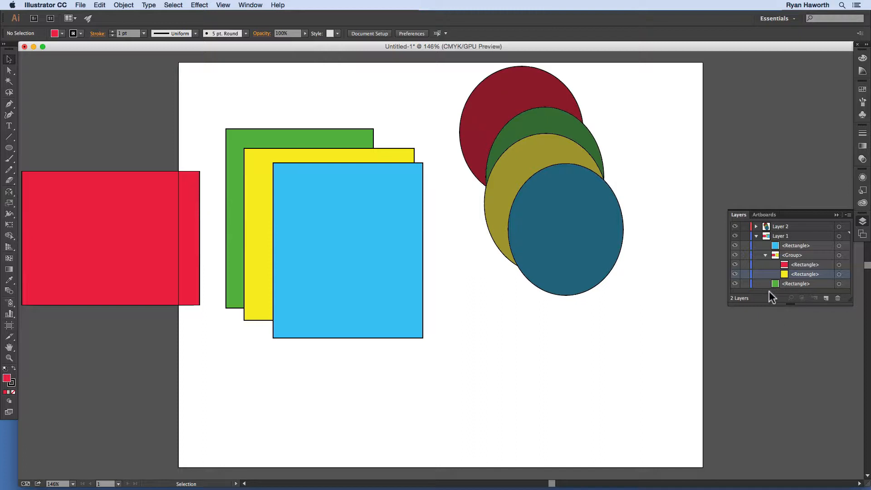
pyautogui.click(264, 278)
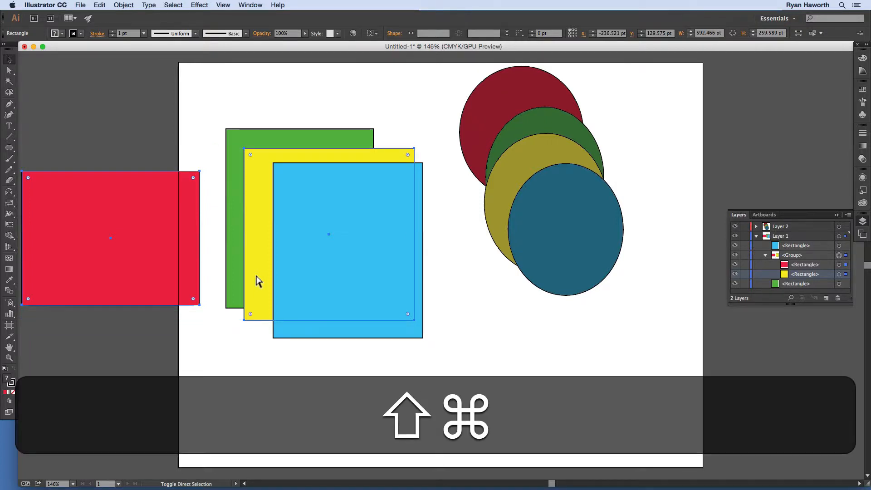
pyautogui.press('shift+super+g')
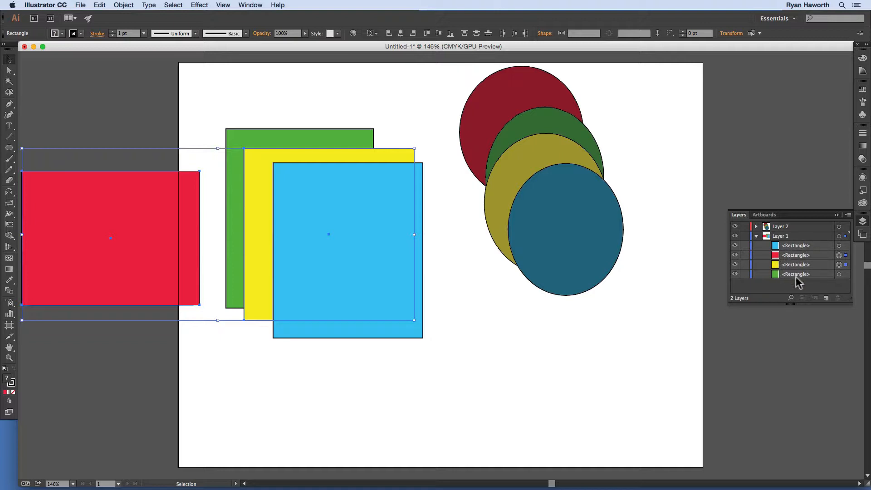
# Step: Group the red and yellow rectangles, then move both out of the group one by one within Layer 1
pyautogui.click(770, 287)
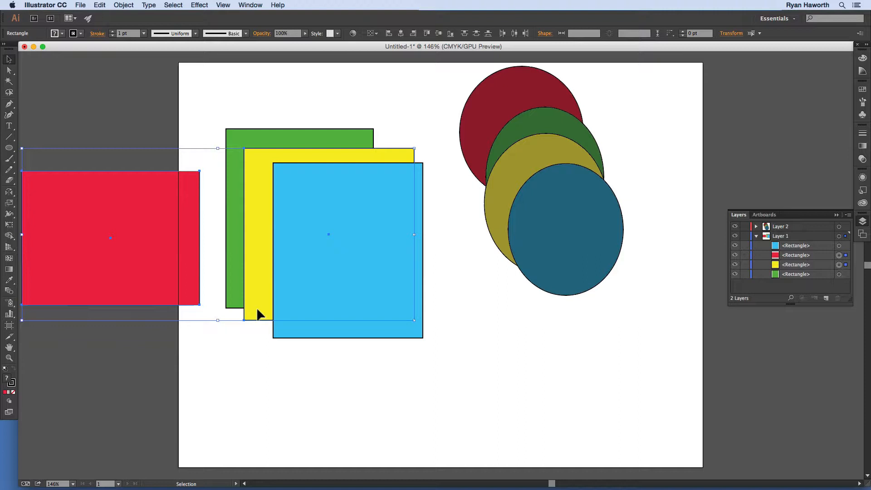
pyautogui.press('super+g')
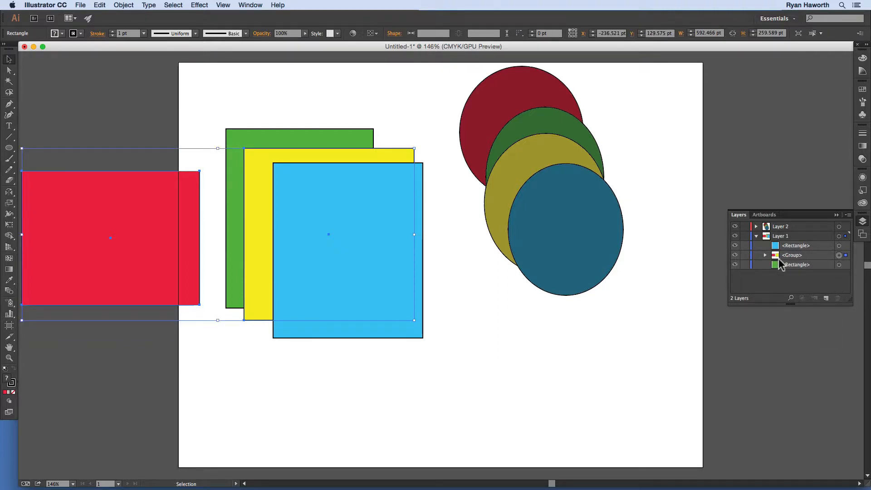
pyautogui.click(765, 255)
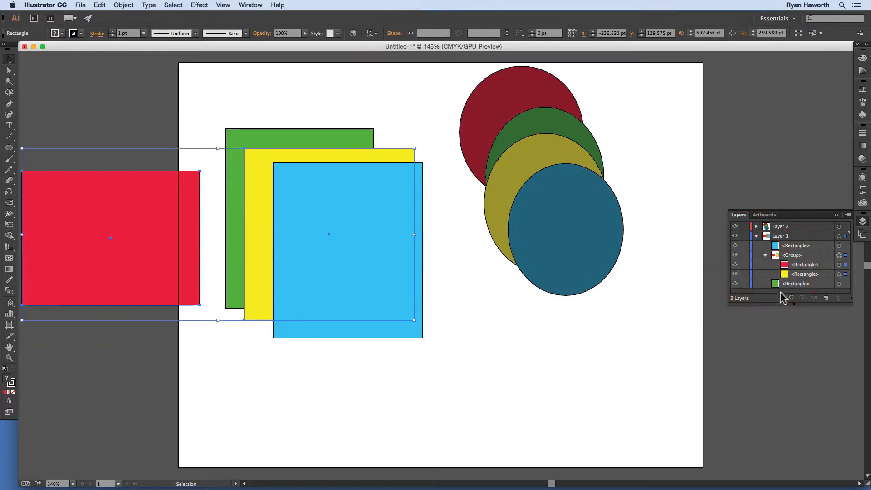
pyautogui.click(799, 264)
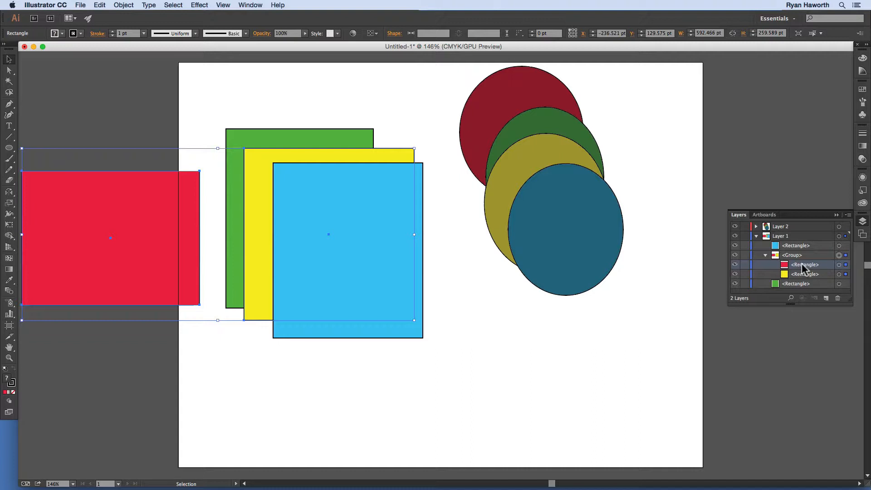
pyautogui.moveTo(802, 265); pyautogui.dragTo(805, 252)
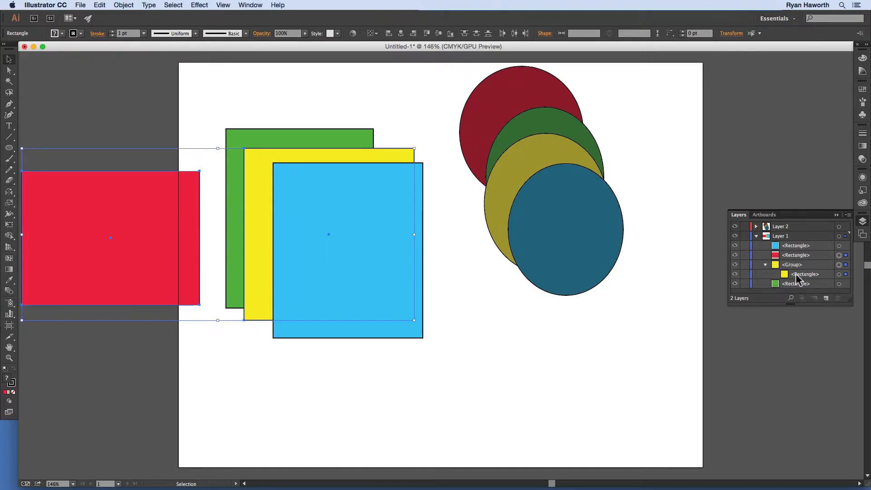
pyautogui.moveTo(797, 273); pyautogui.dragTo(797, 260)
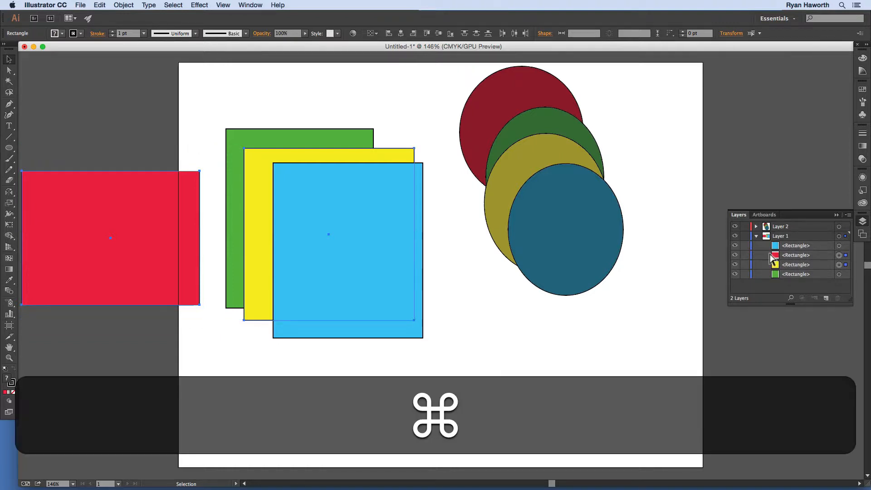
# Step: Regroup the red and yellow rectangles and move both out of the group to below the green rectangle
pyautogui.press('super+g')
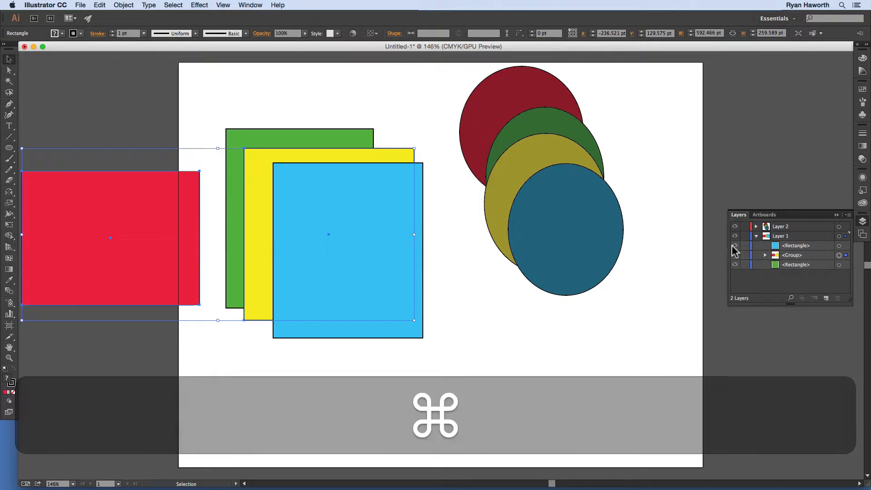
pyautogui.click(766, 255)
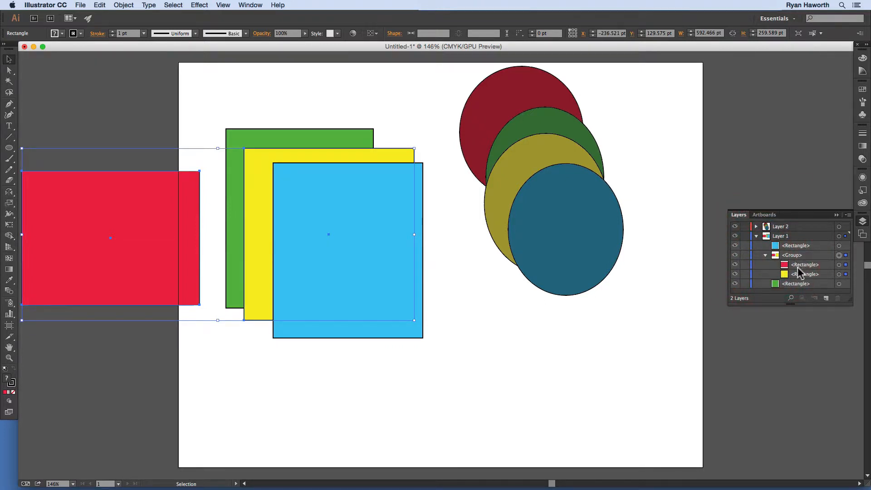
pyautogui.moveTo(804, 265); pyautogui.dragTo(782, 288)
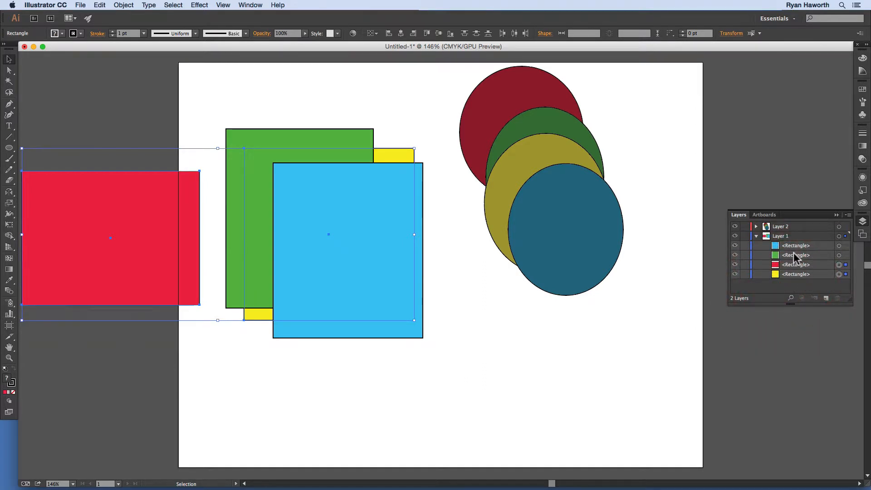
# Step: Restack the rectangles as blue, yellow, green, red, and move the red one onto the artboard at about X 37.5 pt, Y 63.1 pt
pyautogui.click(781, 286)
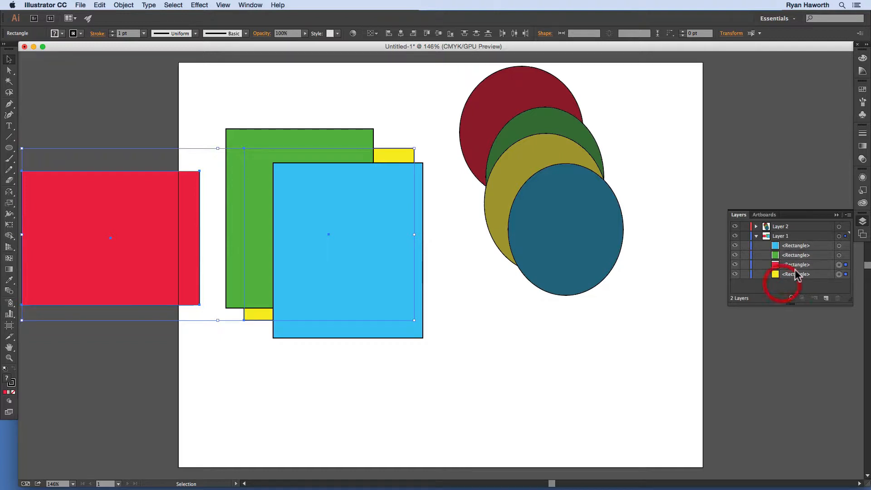
pyautogui.click(800, 256)
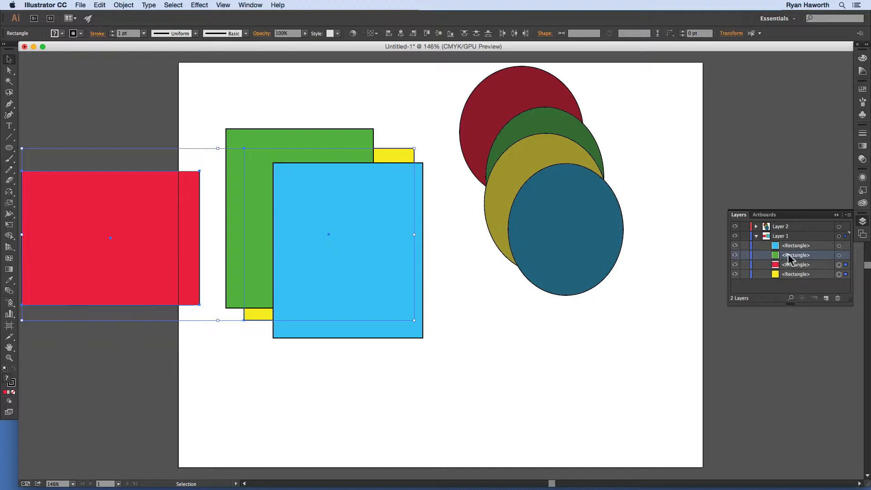
pyautogui.moveTo(790, 253); pyautogui.dragTo(797, 277)
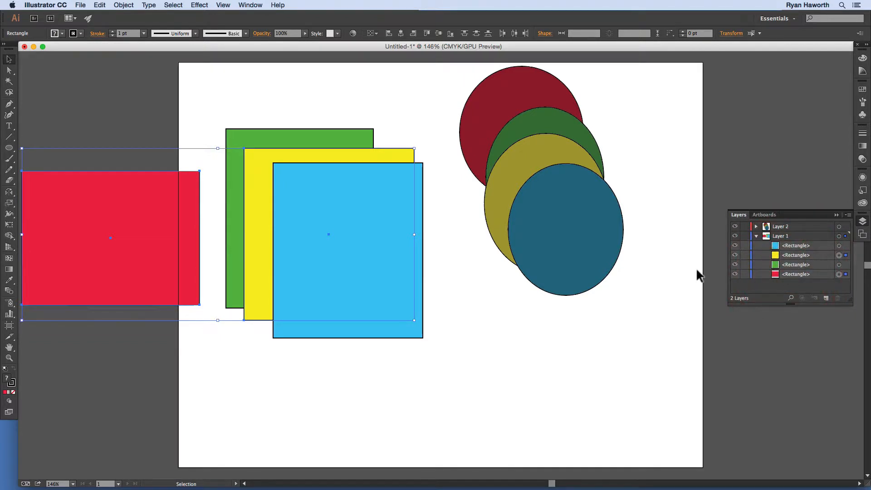
pyautogui.click(204, 344)
pyautogui.moveTo(185, 275); pyautogui.dragTo(374, 207)
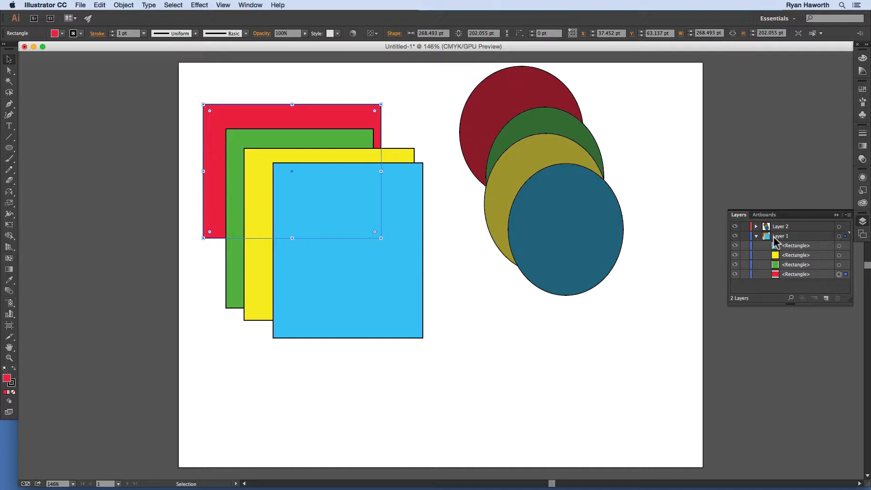
# Step: Create a new sublayer in Layer 1 and place it between the yellow and green rectangles
pyautogui.click(799, 237)
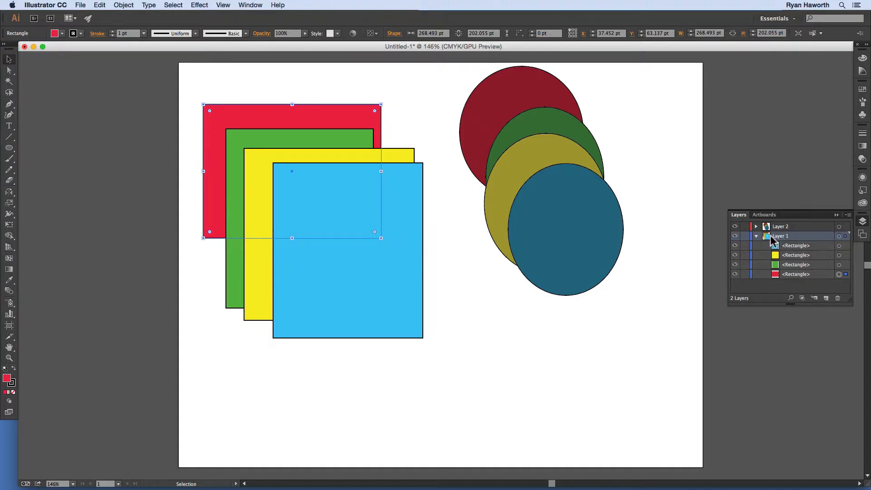
pyautogui.click(757, 236)
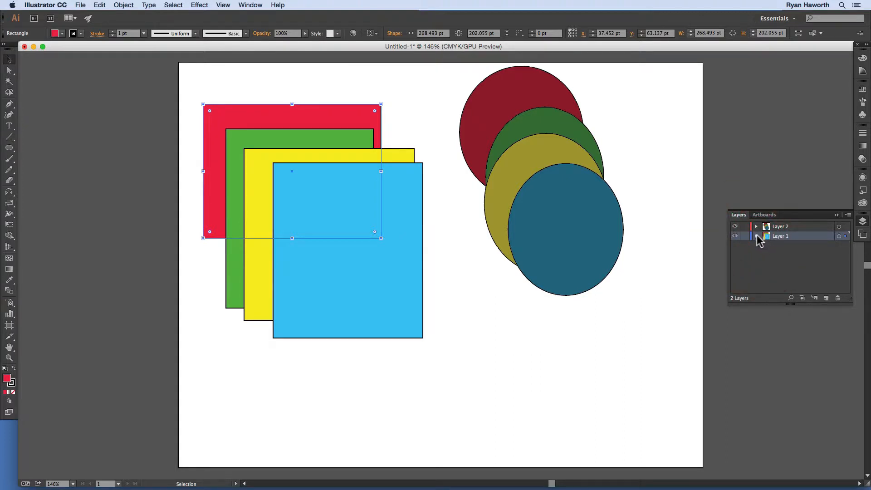
pyautogui.click(757, 236)
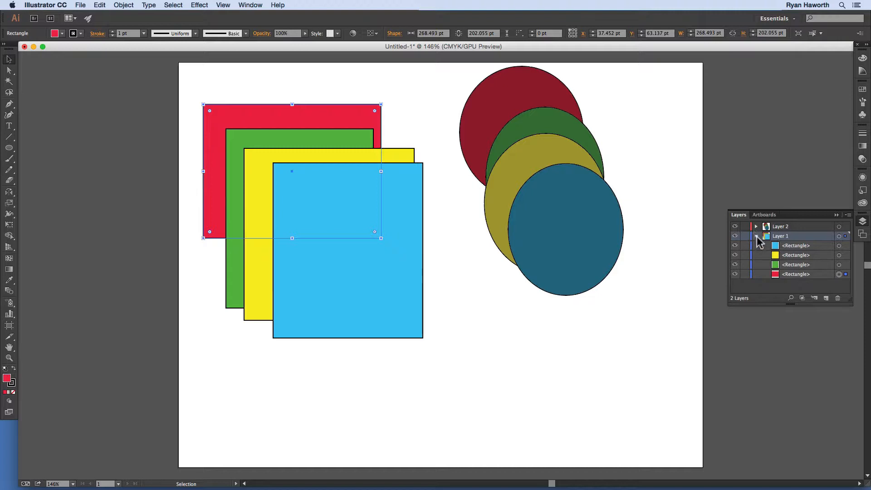
pyautogui.click(757, 237)
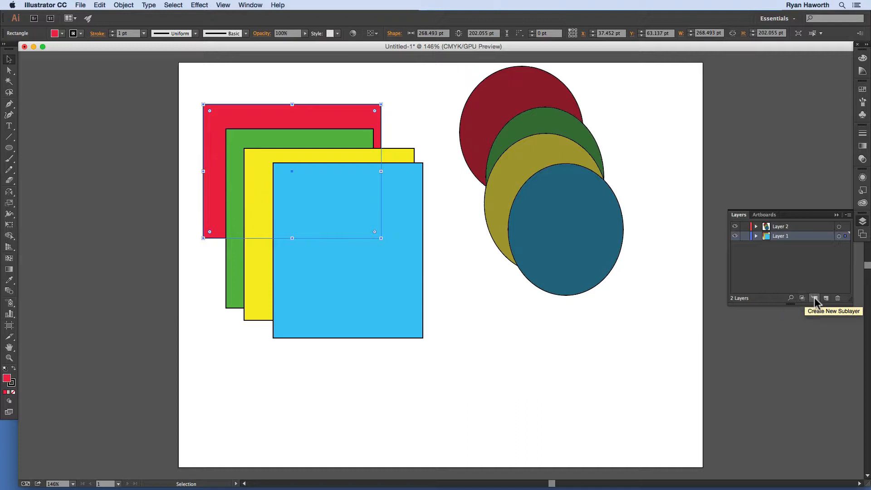
pyautogui.click(757, 236)
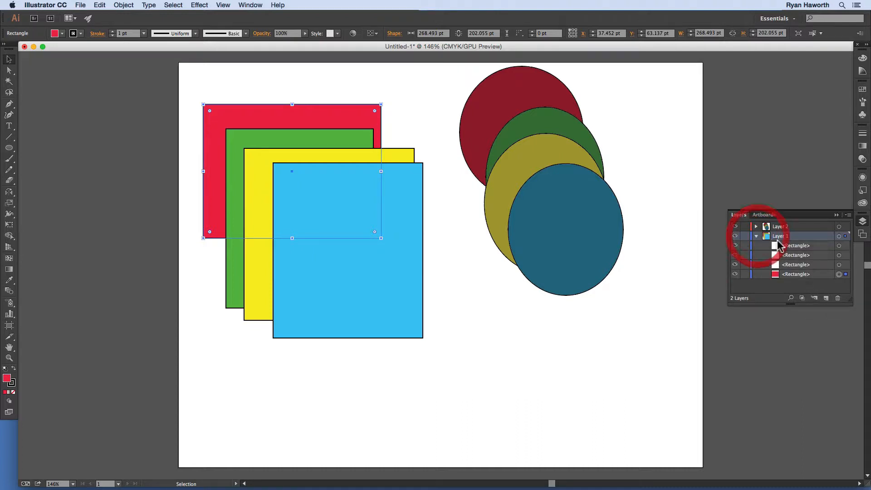
pyautogui.click(815, 299)
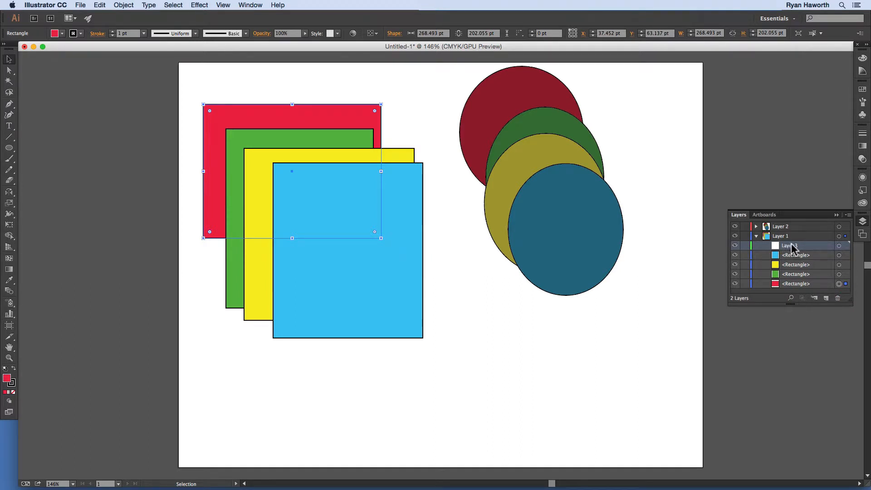
pyautogui.moveTo(790, 246); pyautogui.dragTo(794, 265)
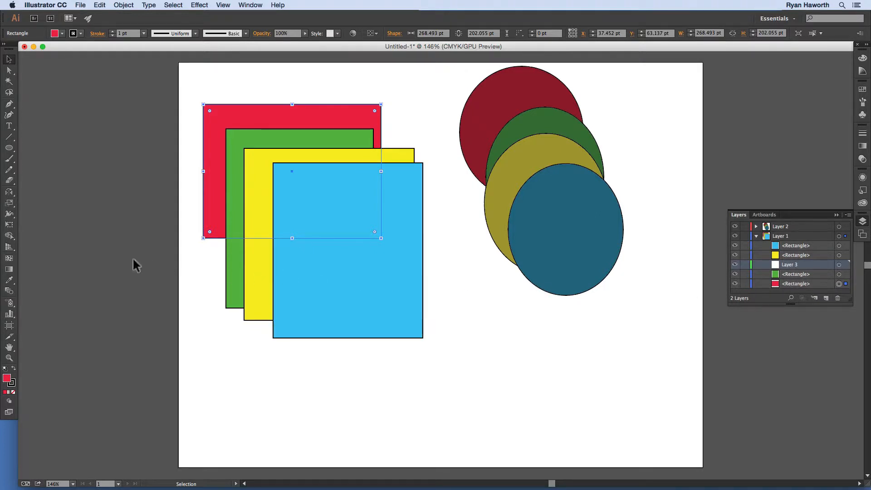
# Step: With Layer 3 active and nothing selected, draw a five-pointed star about 379 by 398 pt over the rectangles, using the default white fill and black stroke
pyautogui.click(9, 148)
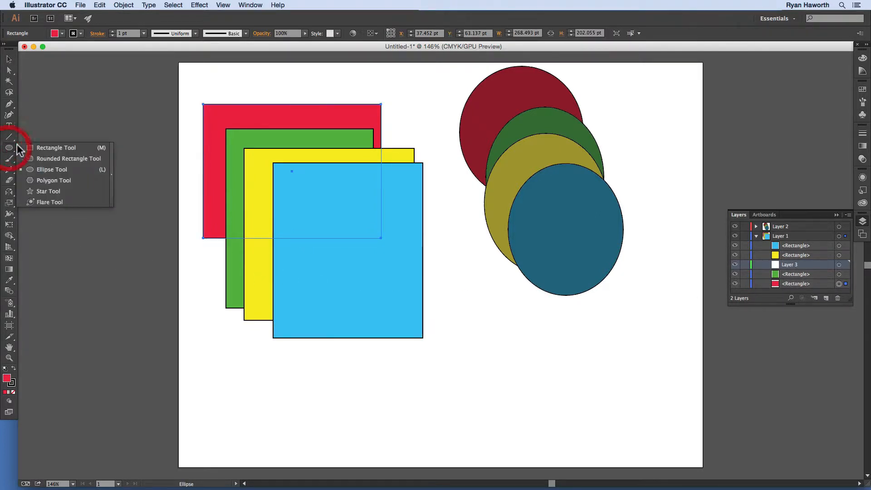
pyautogui.click(55, 191)
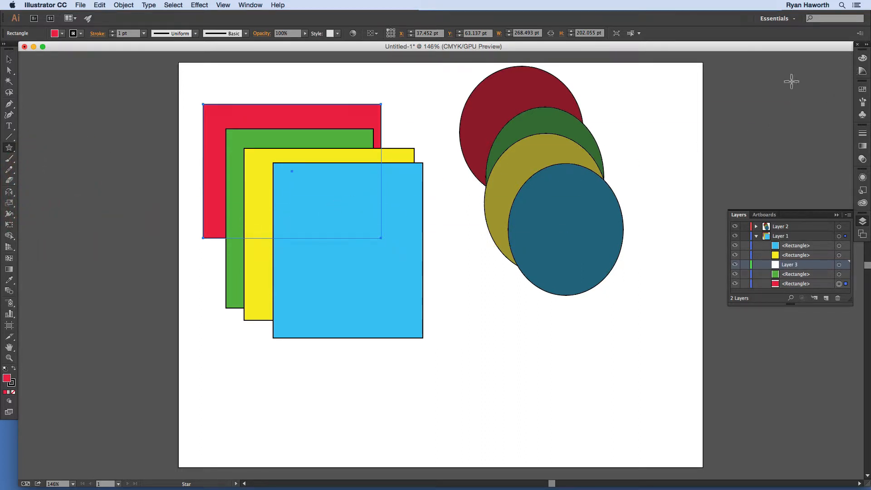
pyautogui.press('d')
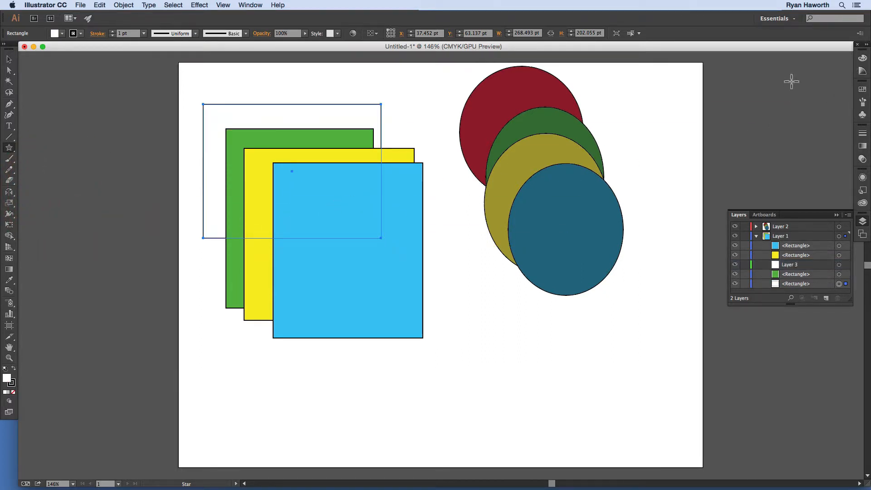
pyautogui.press('super+z')
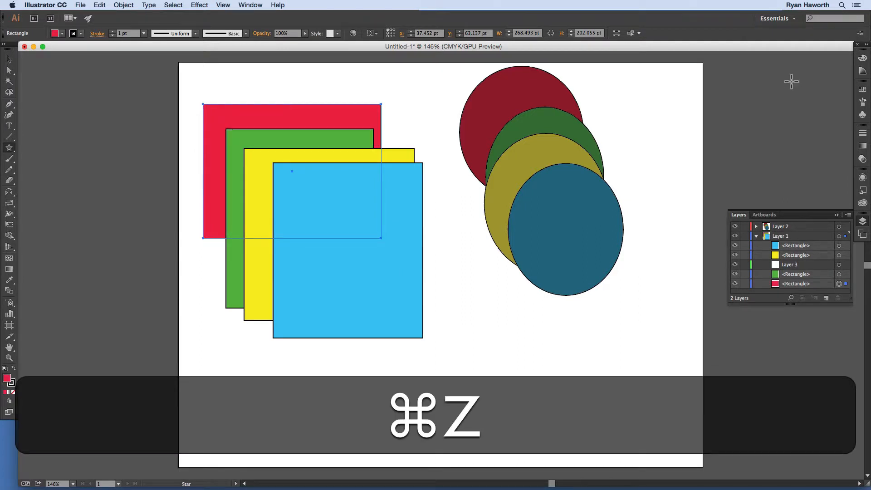
pyautogui.press('super')
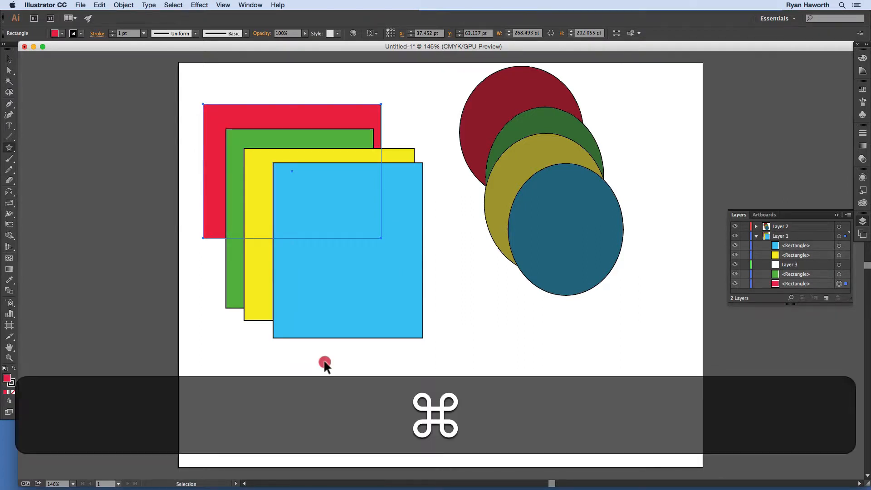
pyautogui.keyDown('super'); pyautogui.click(323, 358); pyautogui.keyUp('super')
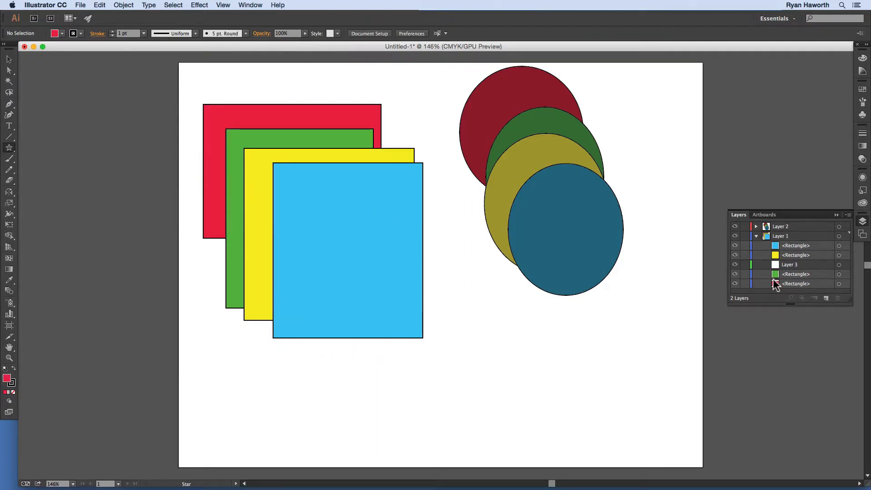
pyautogui.click(795, 265)
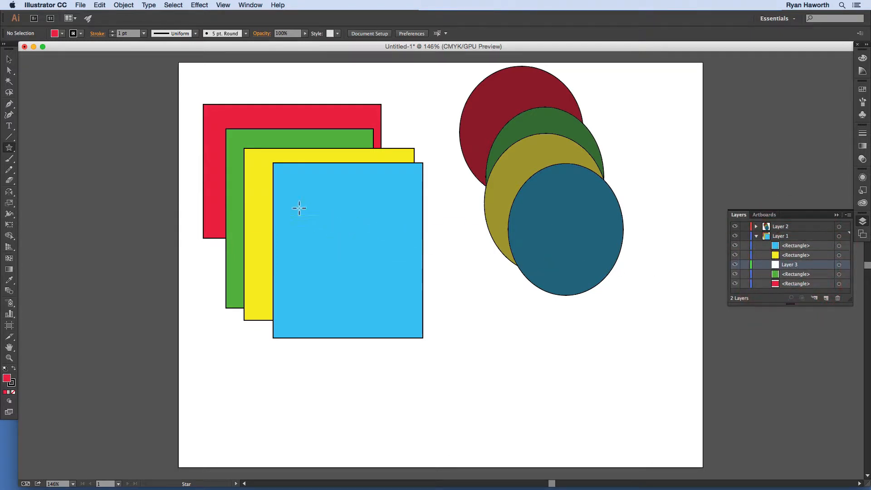
pyautogui.moveTo(305, 227); pyautogui.dragTo(197, 144)
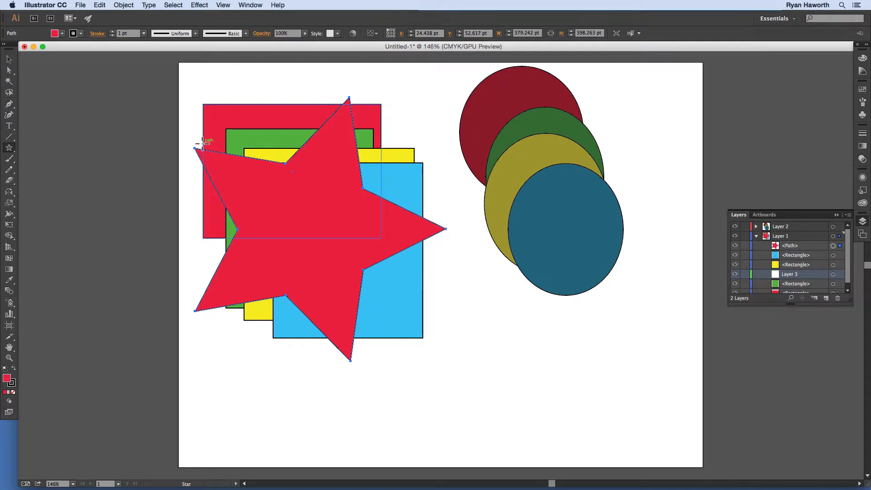
pyautogui.press('d')
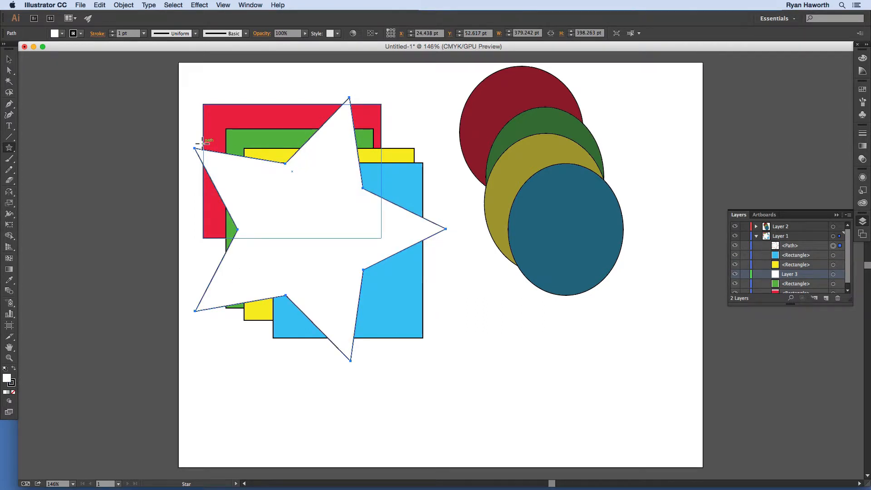
# Step: Move the white star path into the Layer 3 sublayer
pyautogui.click(793, 246)
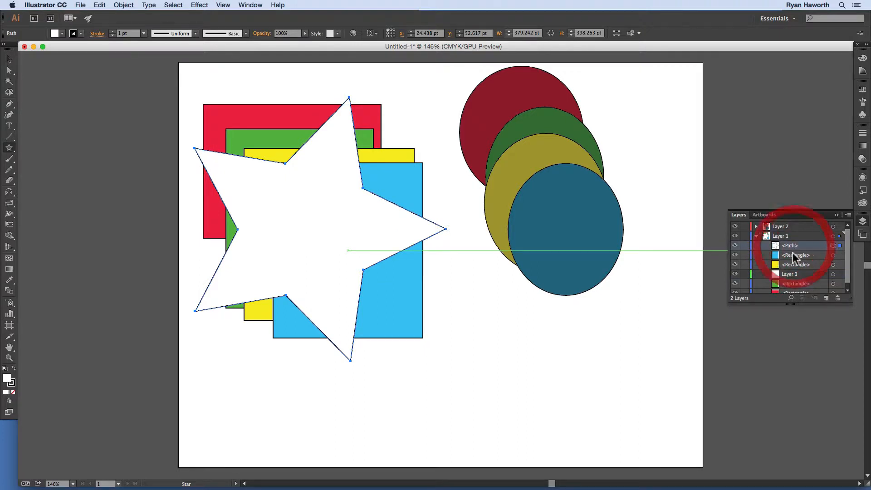
pyautogui.moveTo(789, 245); pyautogui.dragTo(787, 275)
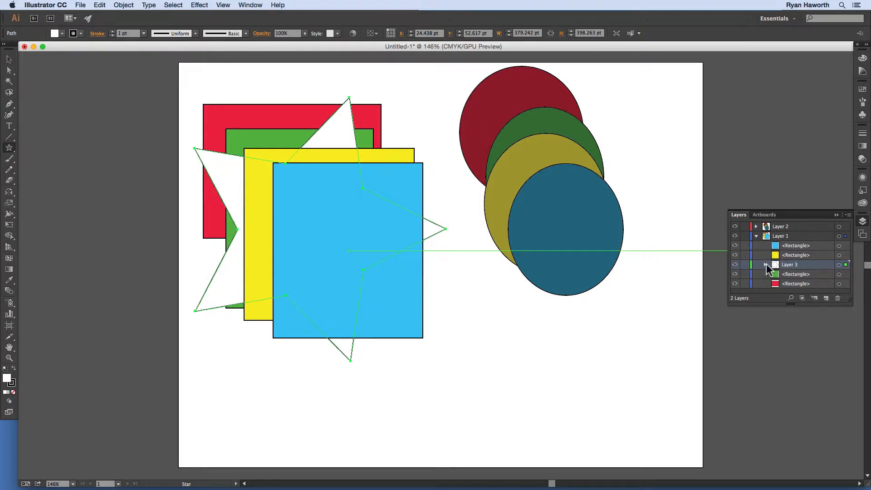
# Step: Keep the drawing mode at Draw Normal and draw a second five-pointed star about 318 by 321 pt directly on Layer 1
pyautogui.click(12, 401)
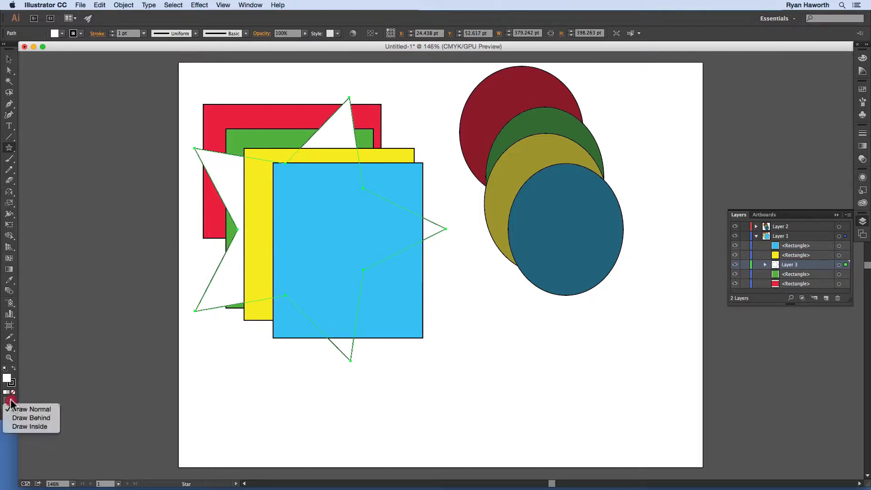
pyautogui.click(37, 408)
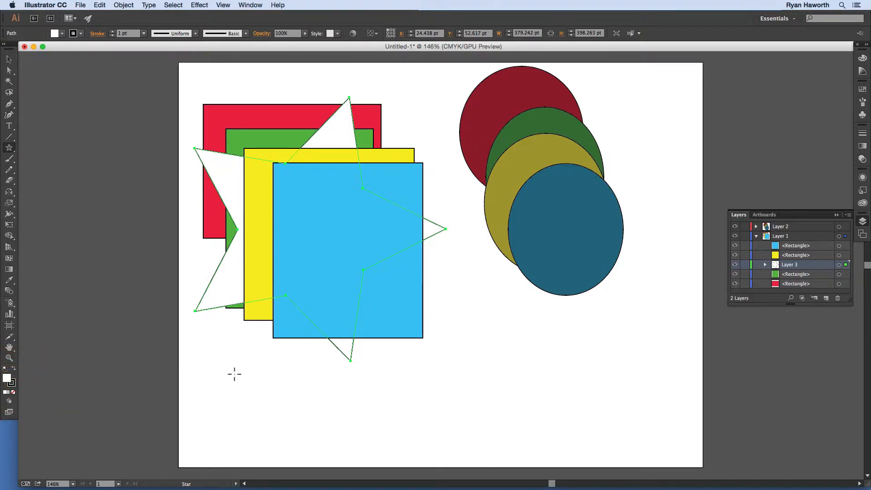
pyautogui.keyDown('super'); pyautogui.click(249, 375); pyautogui.keyUp('super')
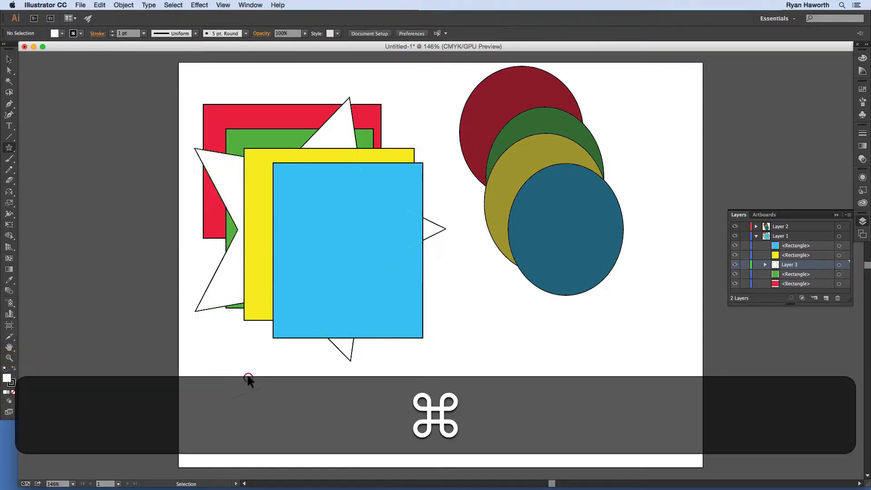
pyautogui.click(787, 237)
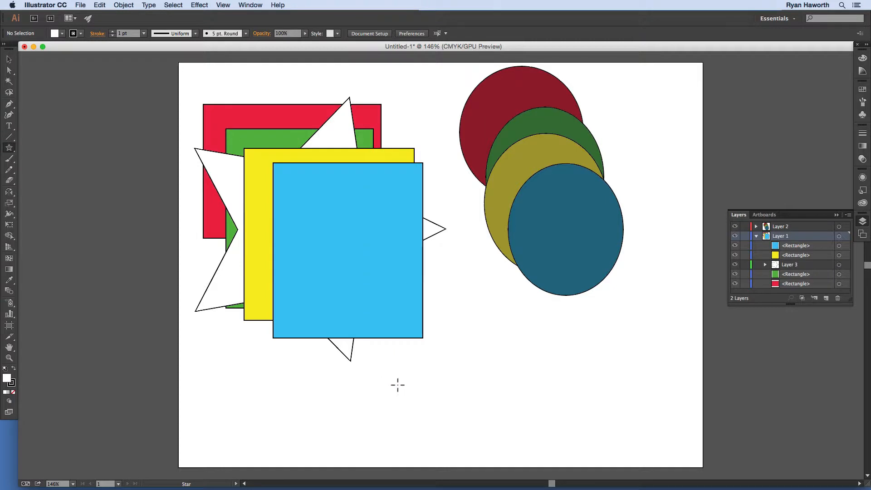
pyautogui.moveTo(394, 382); pyautogui.dragTo(315, 307)
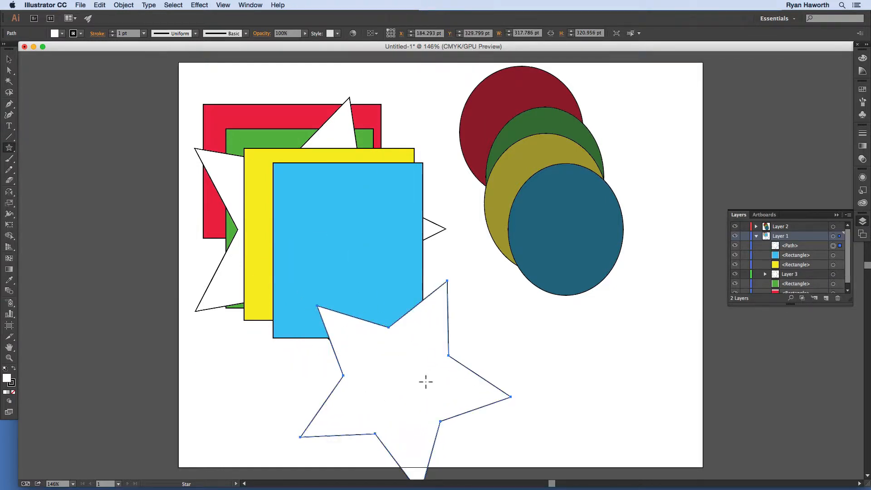
# Step: Move the new star path into the Layer 3 sublayer and expand that sublayer to show both star paths
pyautogui.click(790, 246)
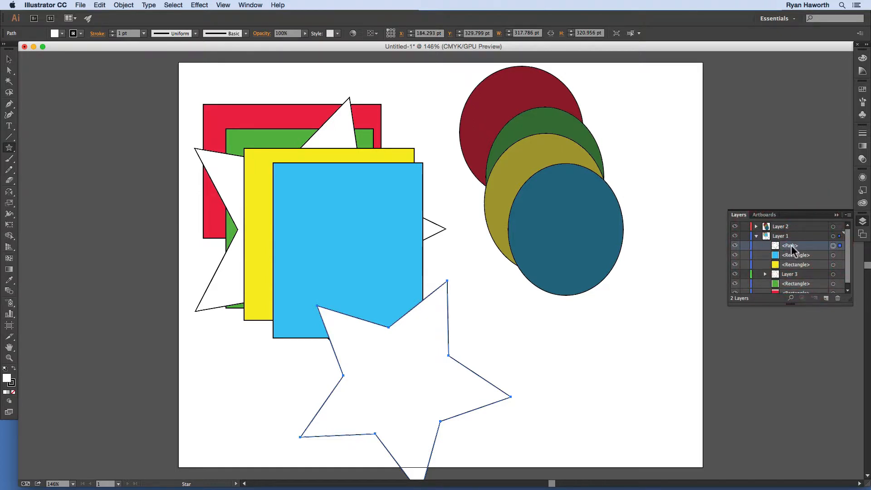
pyautogui.moveTo(791, 245); pyautogui.dragTo(789, 273)
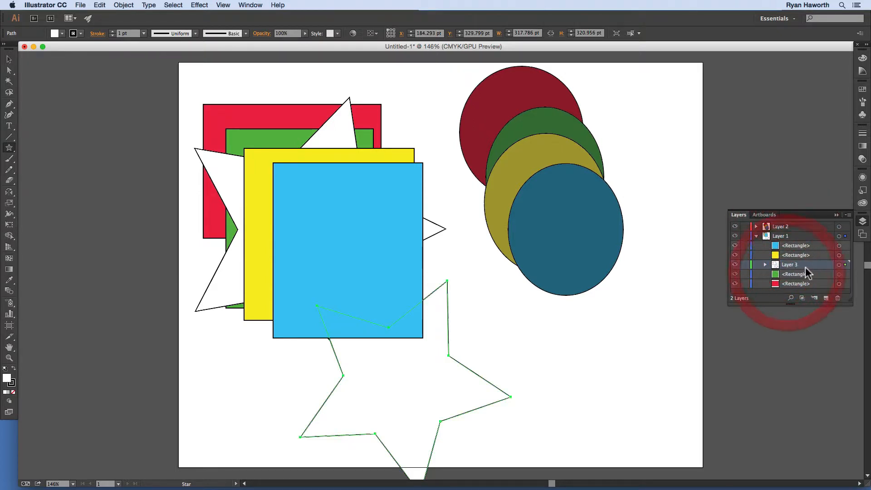
pyautogui.click(764, 265)
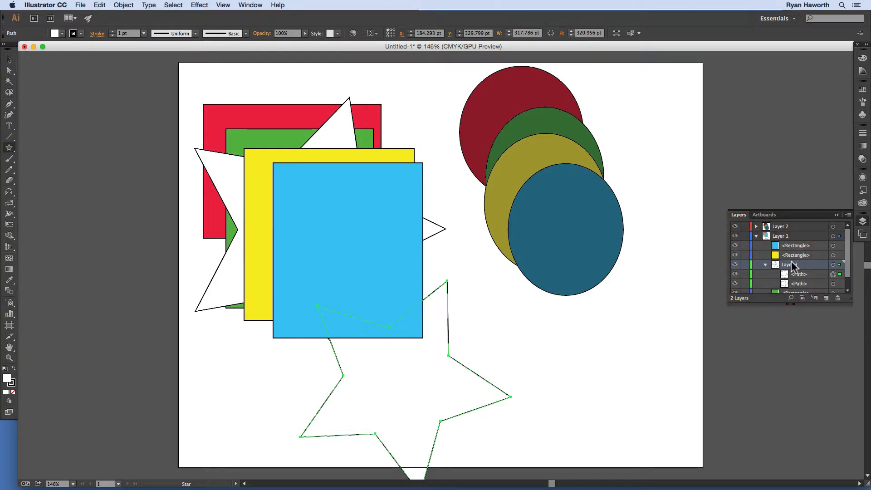
pyautogui.click(846, 281)
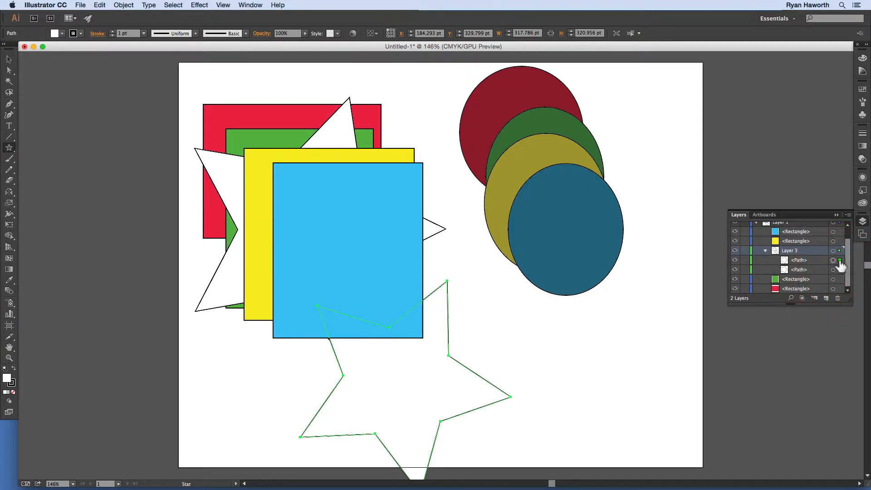
pyautogui.click(802, 260)
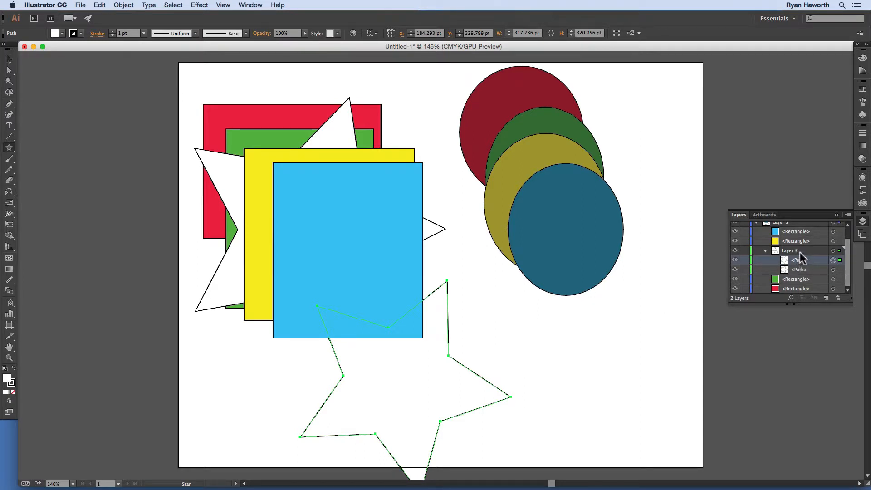
# Step: Delete the Layer 3 sublayer together with the star artwork it contains
pyautogui.click(793, 250)
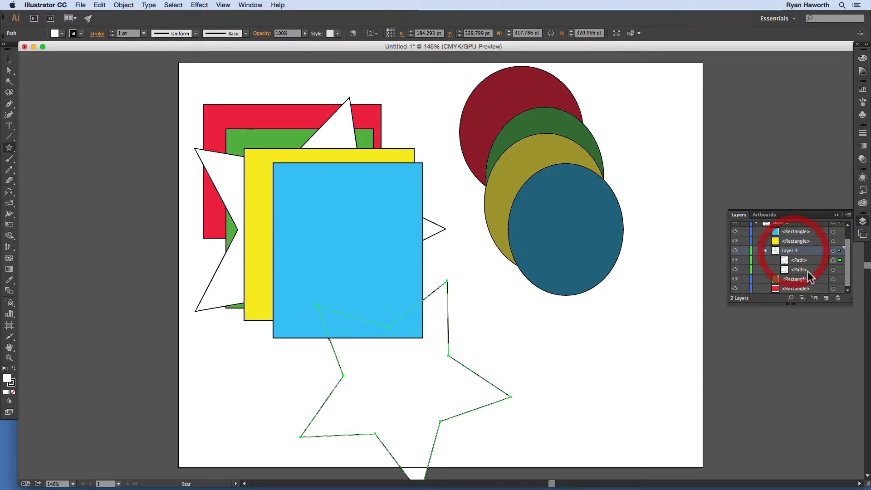
pyautogui.click(839, 298)
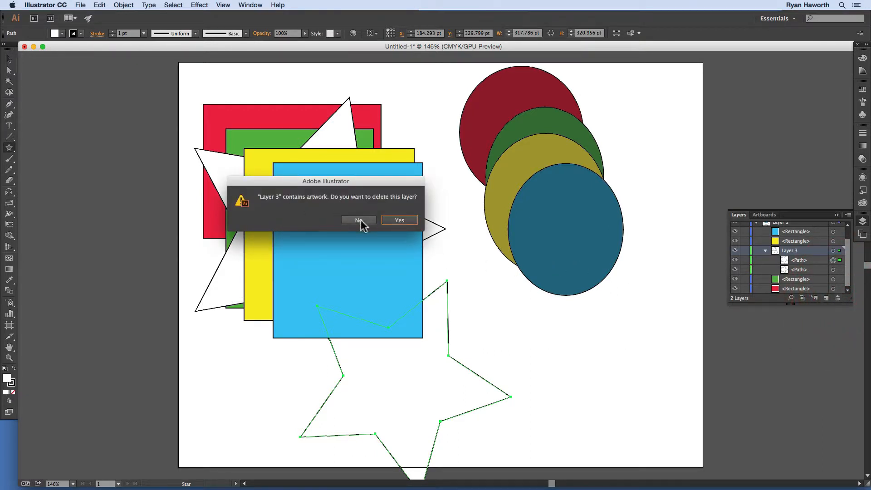
pyautogui.click(397, 221)
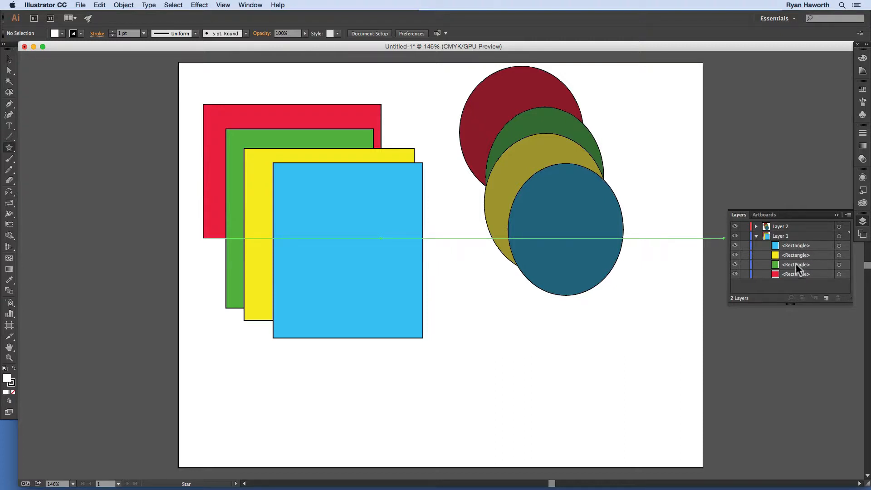
# Step: Collapse Layer 1, create a new top-level layer above it, and delete that new layer again
pyautogui.click(787, 235)
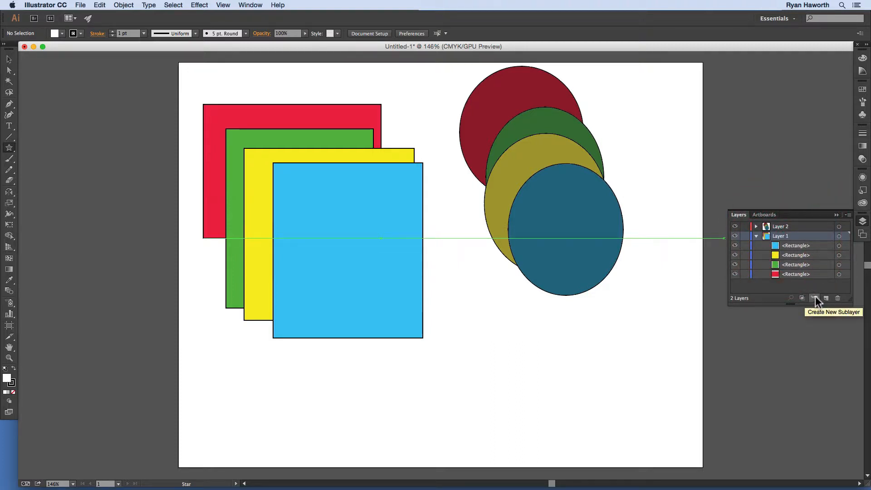
pyautogui.click(756, 236)
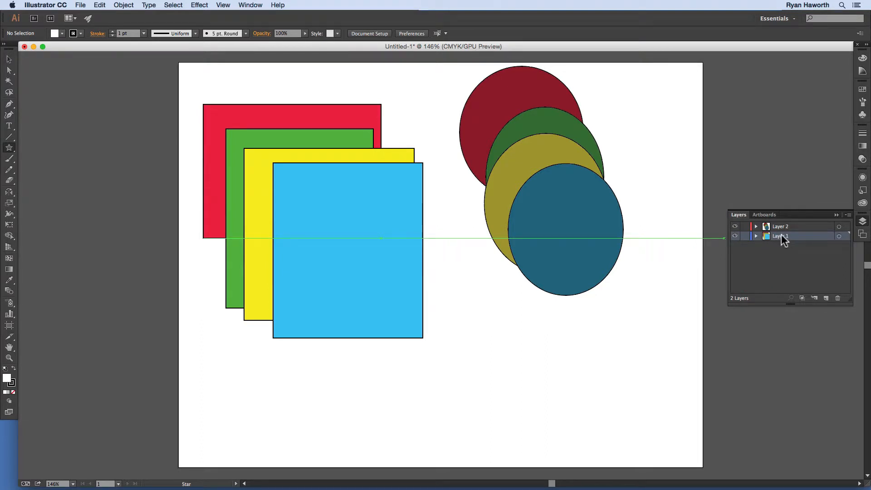
pyautogui.click(827, 297)
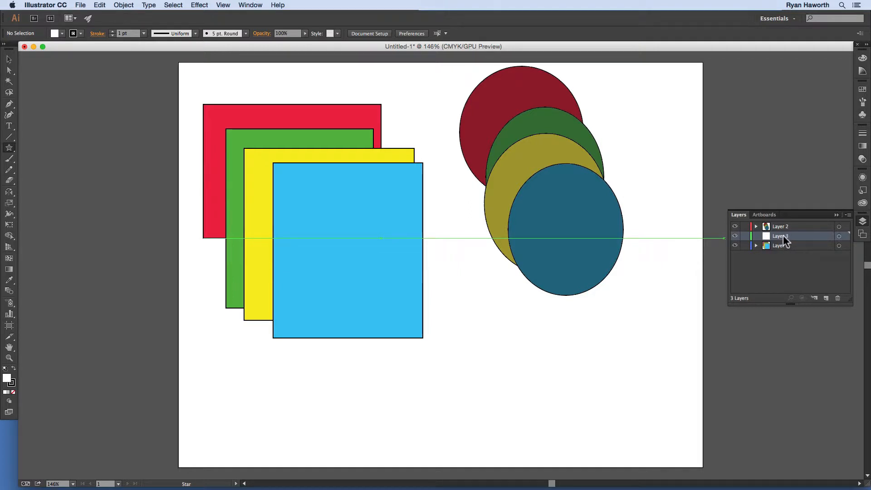
pyautogui.click(838, 299)
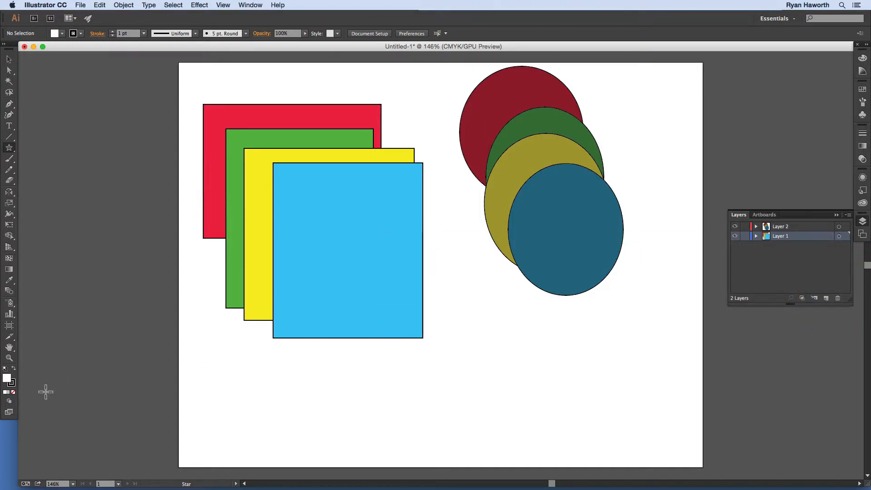
# Step: Switch the drawing mode to Draw Behind and create a new top-level layer beneath Layer 1
pyautogui.click(9, 401)
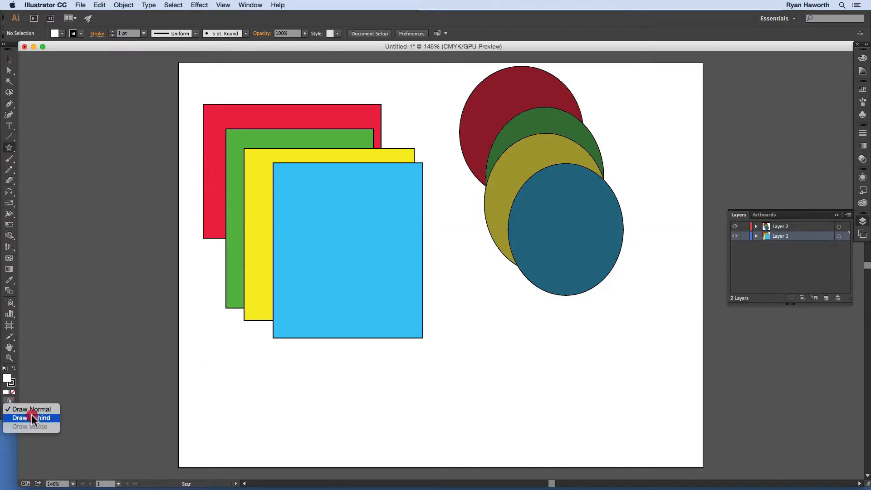
pyautogui.click(32, 418)
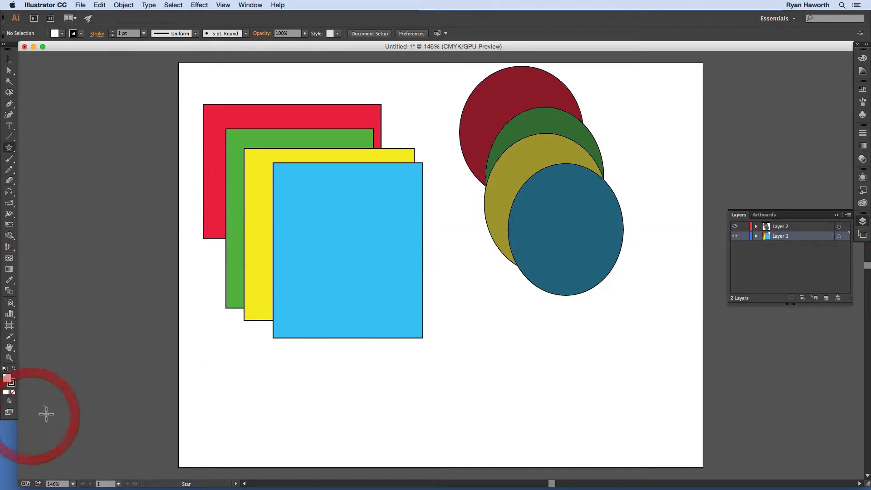
pyautogui.click(826, 298)
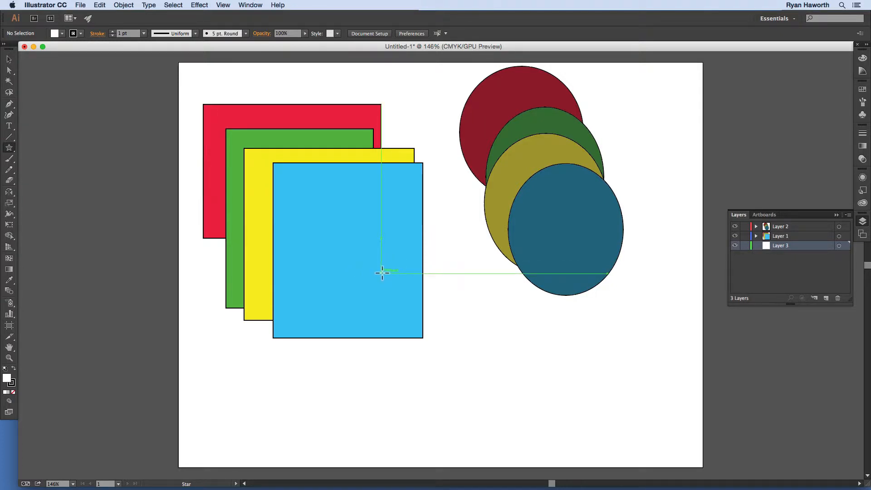
# Step: Draw a white five-pointed star about 530 by 526 pt on Layer 3 and return to Draw Normal
pyautogui.moveTo(383, 272); pyautogui.dragTo(216, 191)
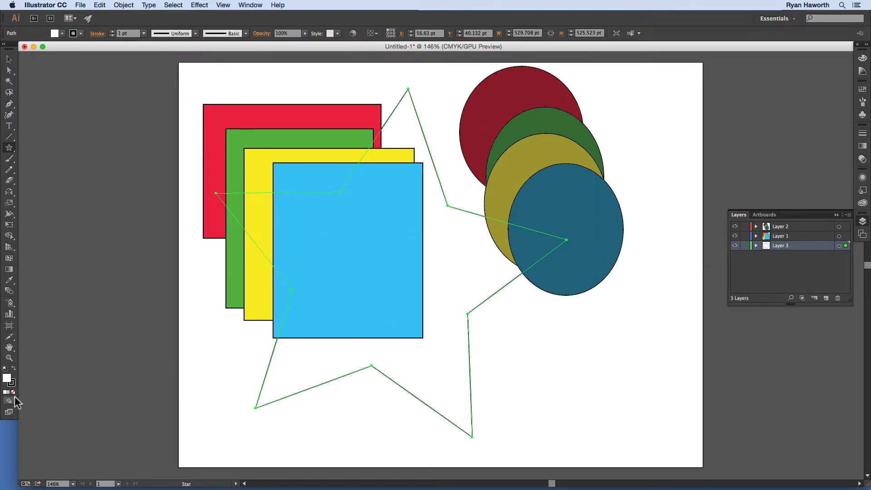
pyautogui.click(9, 400)
pyautogui.click(28, 409)
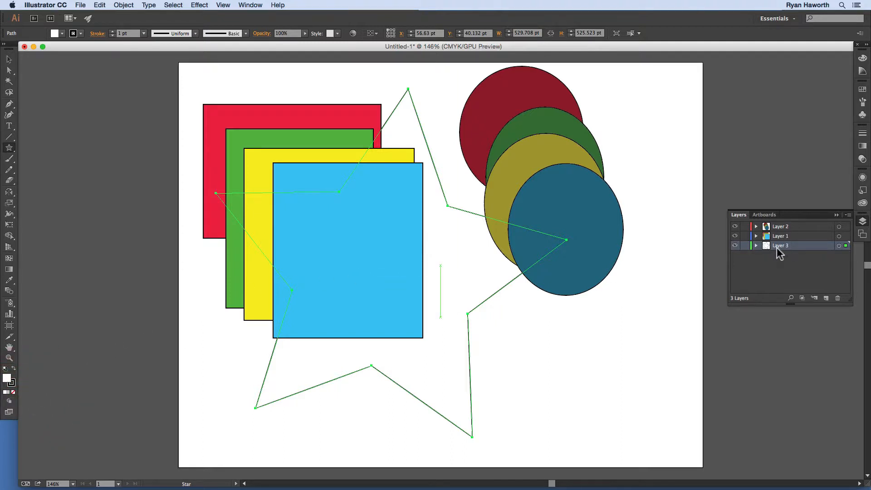
# Step: With nothing selected, swap fill and stroke and draw a black five-pointed star about 427 by 416 pt on Layer 3
pyautogui.keyDown('super'); pyautogui.click(583, 331); pyautogui.keyUp('super')
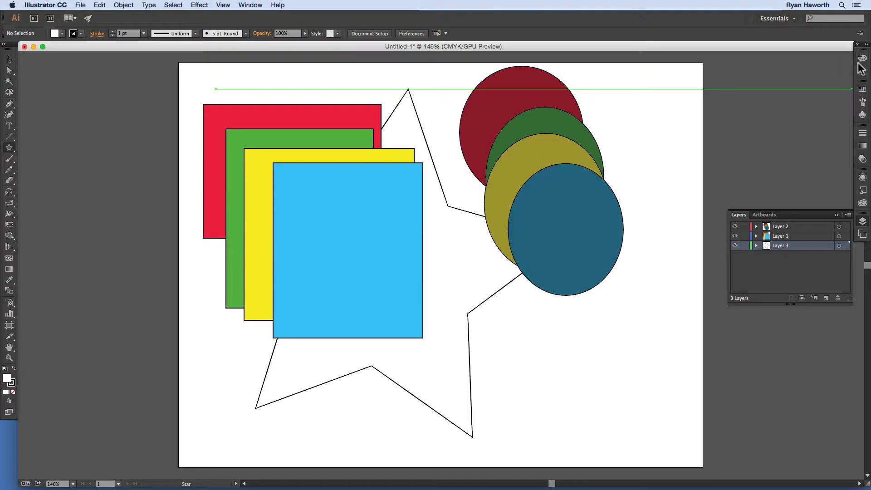
pyautogui.hotkey('shift', 'x')
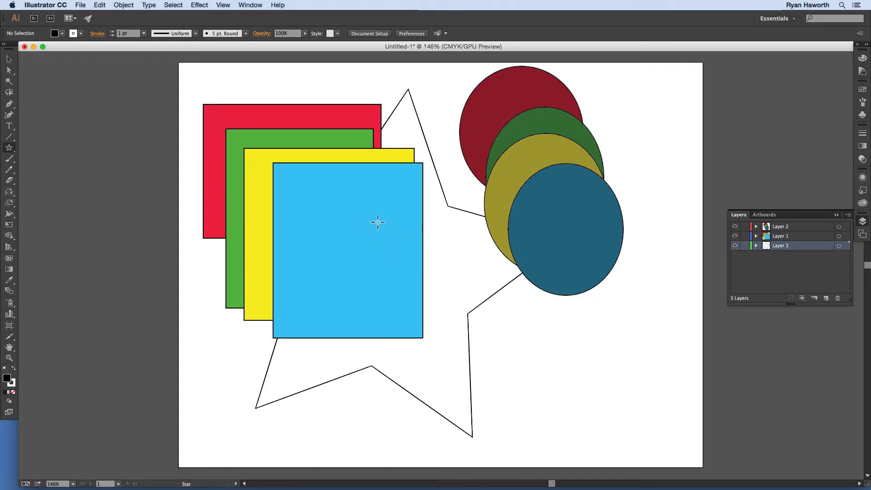
pyautogui.moveTo(366, 212); pyautogui.dragTo(465, 104)
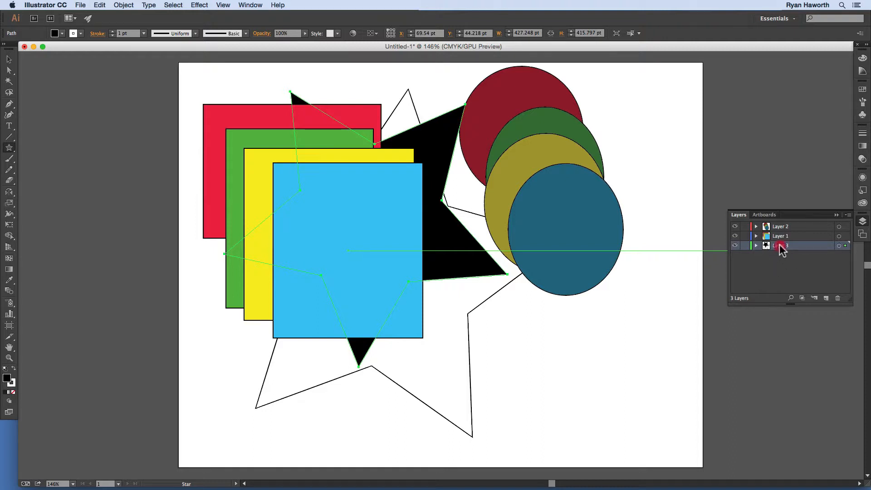
# Step: Move Layer 3 into Layer 2, and from there into Layer 1 as its top sublayer
pyautogui.moveTo(780, 248)
pyautogui.mouseDown()
pyautogui.moveTo(783, 230)
pyautogui.moveTo(778, 250)
pyautogui.moveTo(784, 232)
pyautogui.moveTo(779, 249)
pyautogui.moveTo(787, 235)
pyautogui.moveTo(790, 244)
pyautogui.moveTo(787, 222)
pyautogui.moveTo(783, 250)
pyautogui.moveTo(788, 226)
pyautogui.mouseUp()
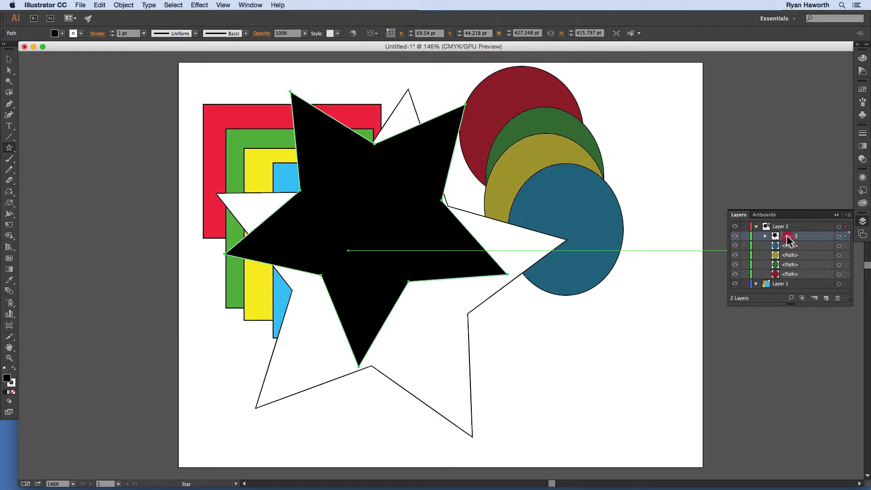
pyautogui.moveTo(786, 236)
pyautogui.mouseDown()
pyautogui.moveTo(781, 226)
pyautogui.moveTo(793, 226)
pyautogui.mouseUp()
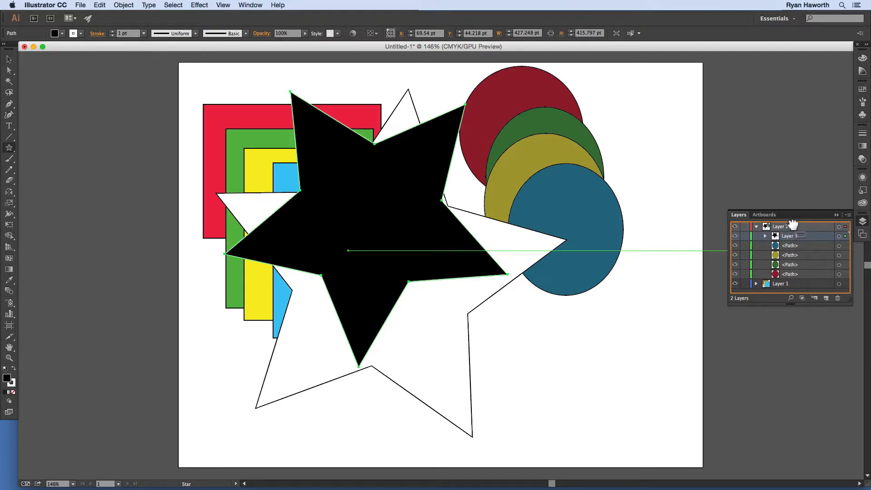
pyautogui.moveTo(790, 238); pyautogui.dragTo(778, 284)
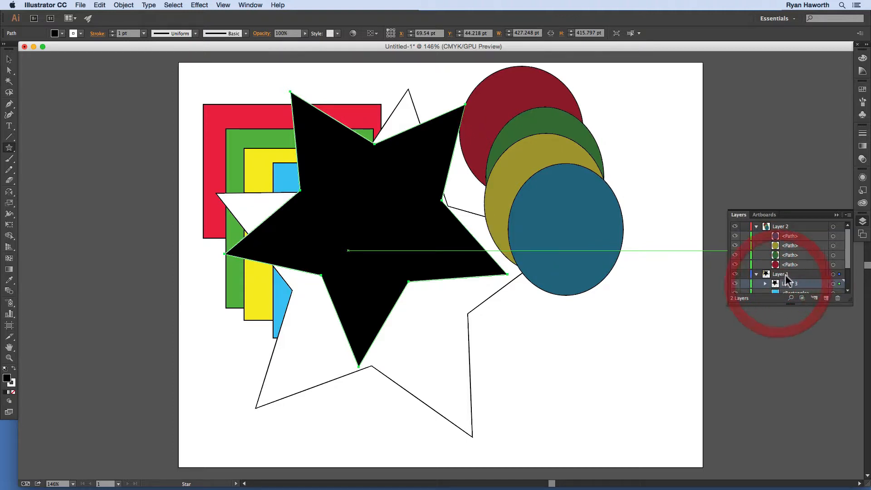
# Step: Expand the Layer 3 sublayer and move its black star path between the yellow and green rectangles in Layer 1
pyautogui.moveTo(849, 247); pyautogui.dragTo(848, 266)
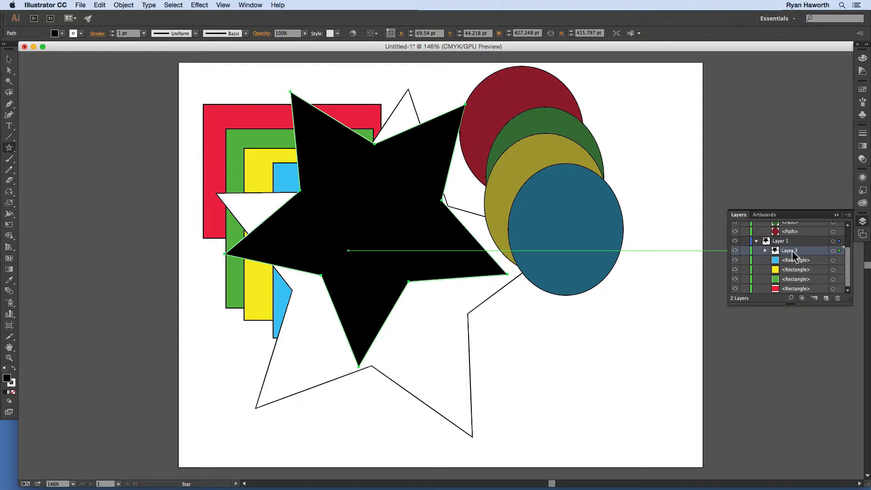
pyautogui.moveTo(847, 259); pyautogui.dragTo(850, 253)
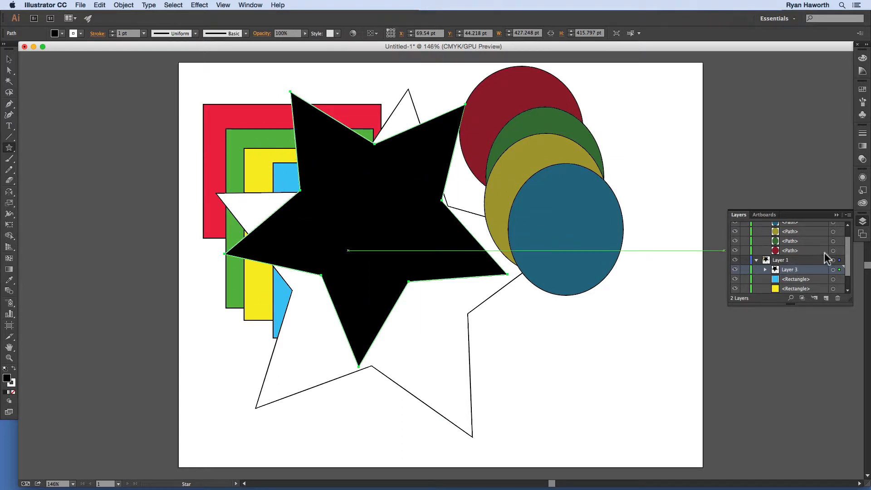
pyautogui.moveTo(849, 256); pyautogui.dragTo(846, 270)
pyautogui.click(765, 250)
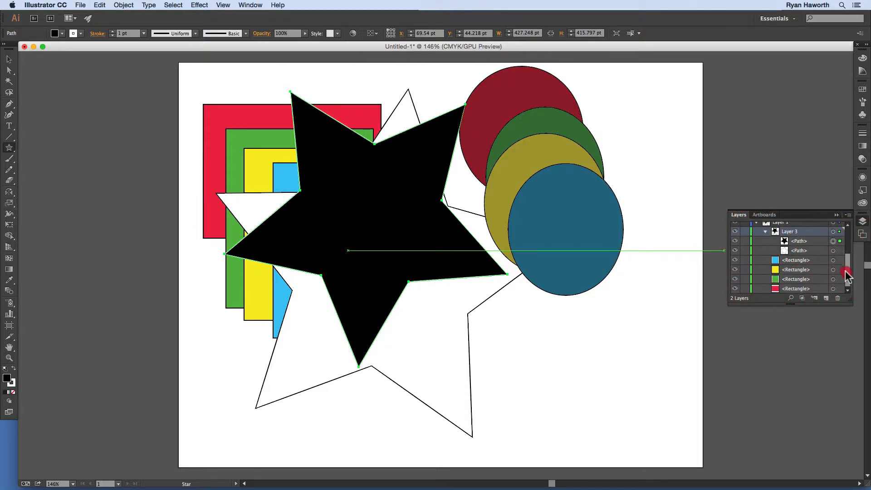
pyautogui.moveTo(800, 241); pyautogui.dragTo(785, 273)
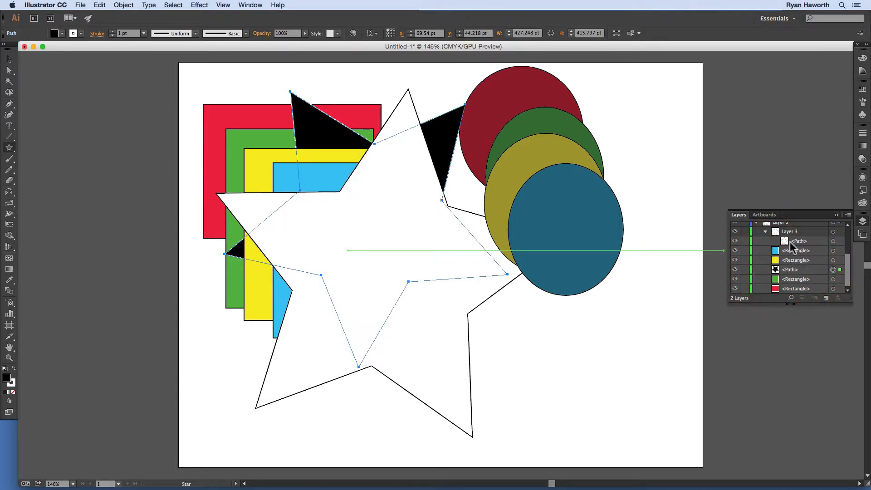
# Step: Move the white star path out of Layer 3 to between the blue and yellow rectangles, and make Layer 3 active
pyautogui.click(791, 273)
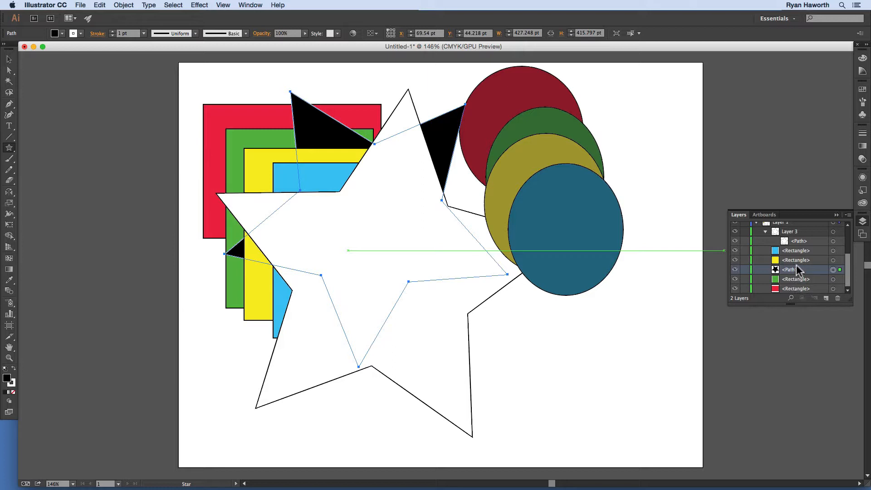
pyautogui.click(797, 241)
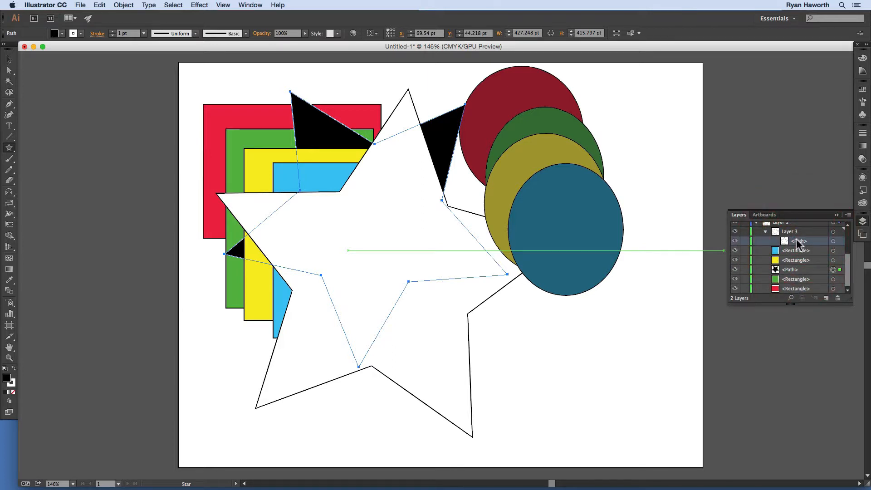
pyautogui.moveTo(796, 239); pyautogui.dragTo(801, 255)
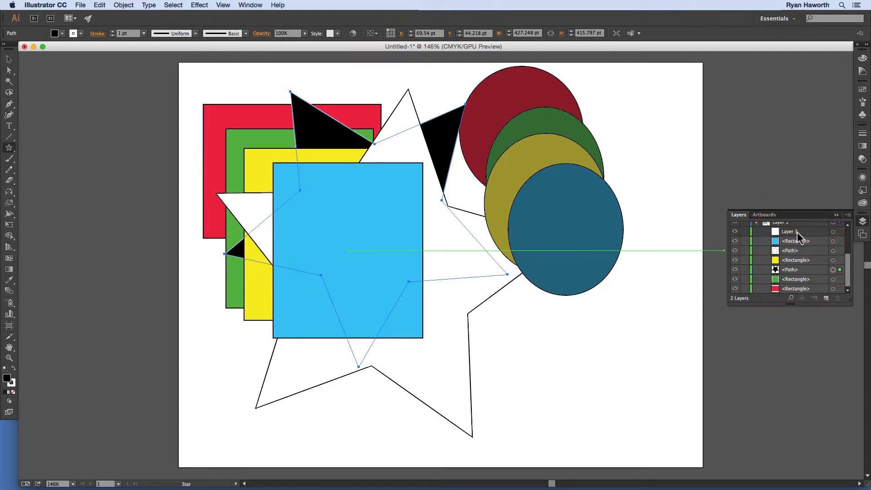
pyautogui.click(797, 233)
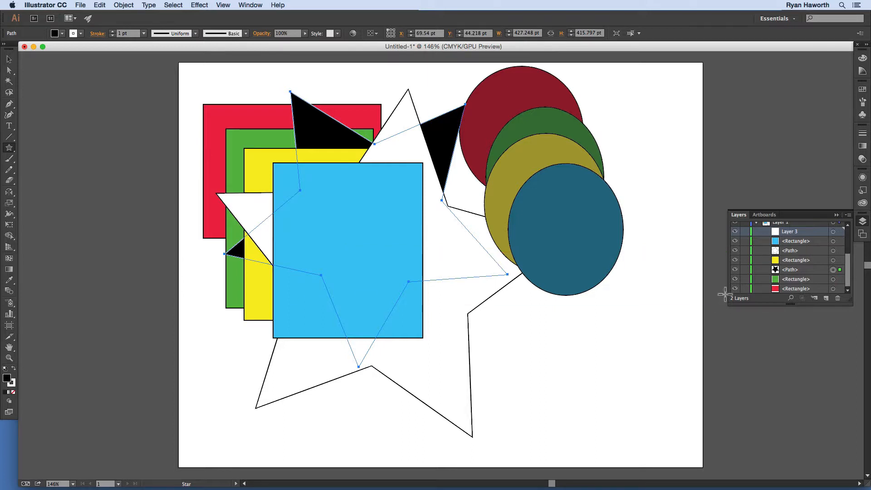
# Step: Delete the empty Layer 3 sublayer from Layer 1
pyautogui.click(791, 251)
pyautogui.click(788, 270)
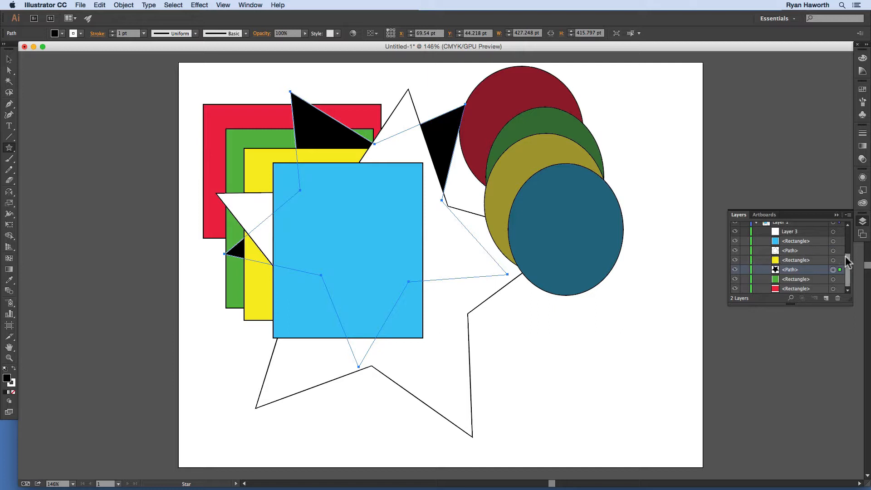
pyautogui.moveTo(850, 264); pyautogui.dragTo(849, 205)
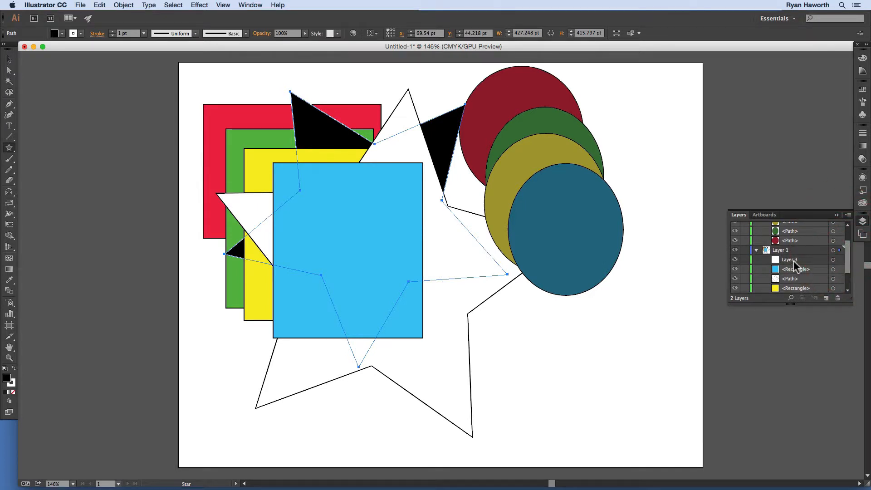
pyautogui.click(801, 261)
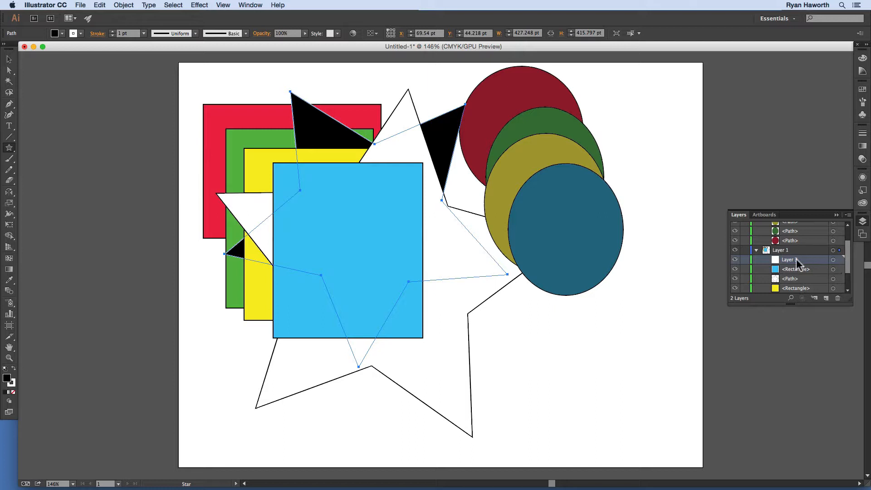
pyautogui.click(839, 297)
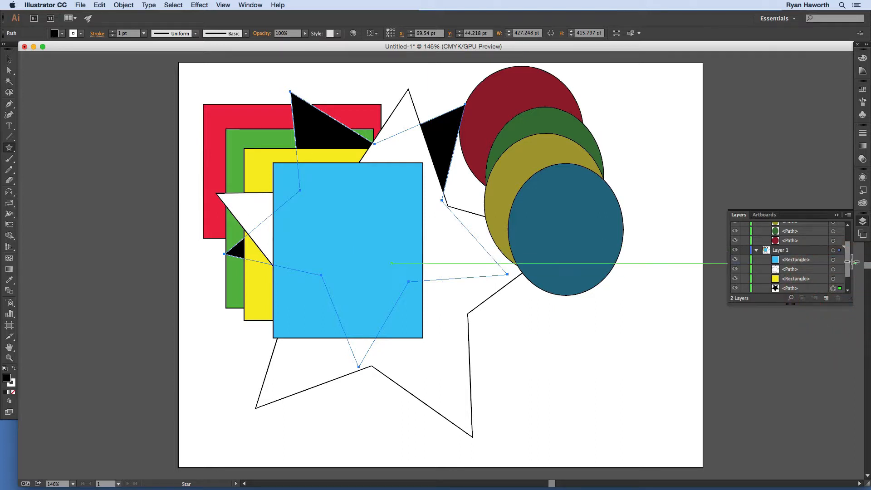
# Step: Collapse Layer 2 and Layer 1 so that their contents are folded away
pyautogui.moveTo(849, 257); pyautogui.dragTo(847, 236)
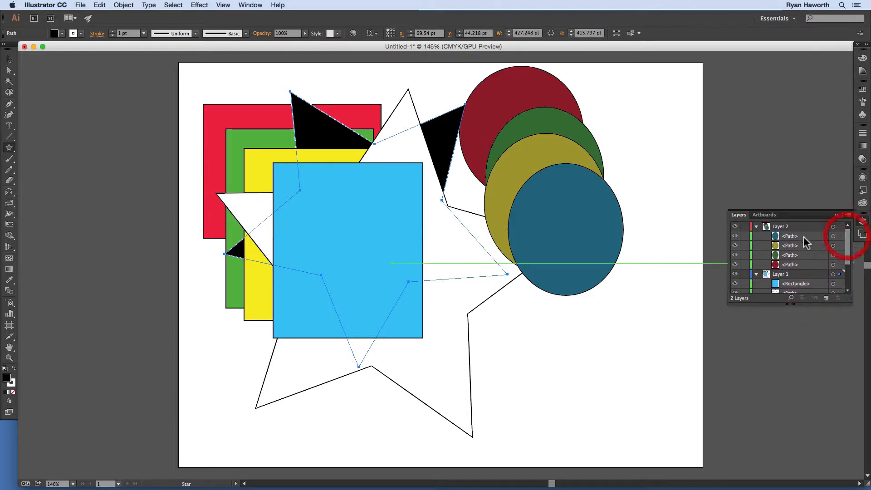
pyautogui.click(756, 227)
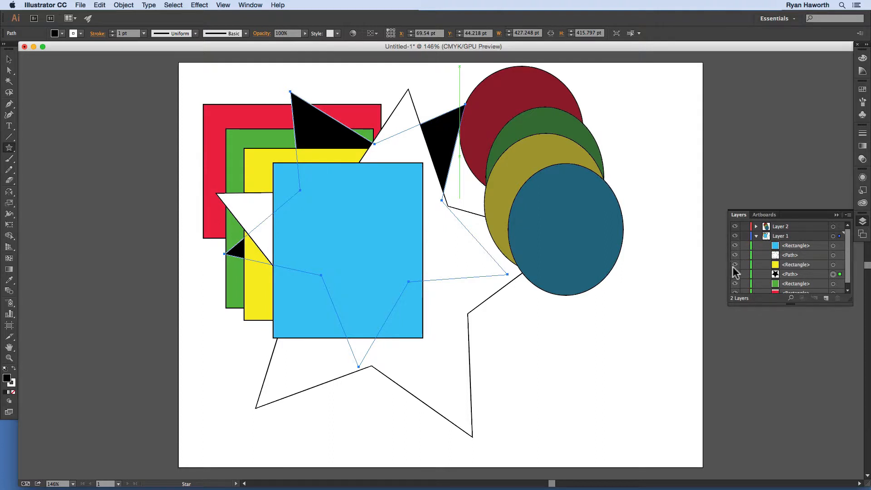
pyautogui.click(756, 236)
# Step: Hide all of Layer 1 and show it again, repeating the visibility toggle
pyautogui.click(736, 236)
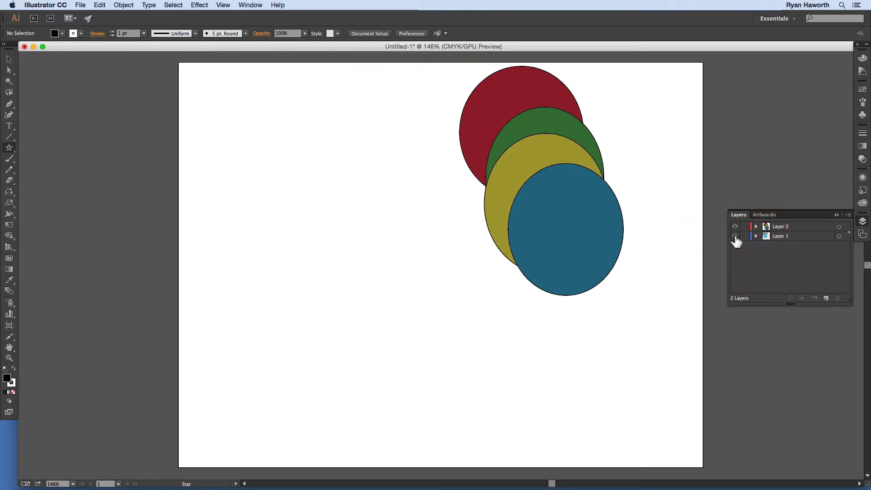
pyautogui.click(735, 236)
pyautogui.click(735, 236)
pyautogui.click(736, 236)
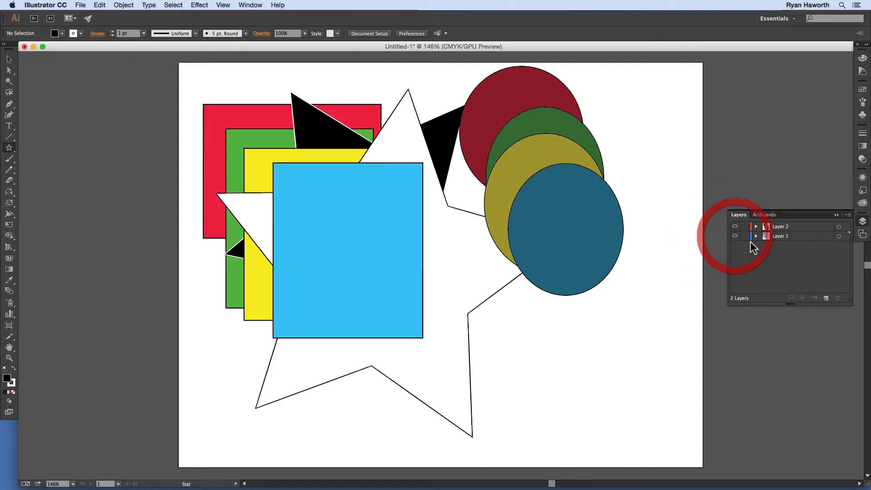
# Step: Expand Layer 1 and hide and reshow its black star, white star, yellow rectangle and green rectangle individually
pyautogui.click(756, 236)
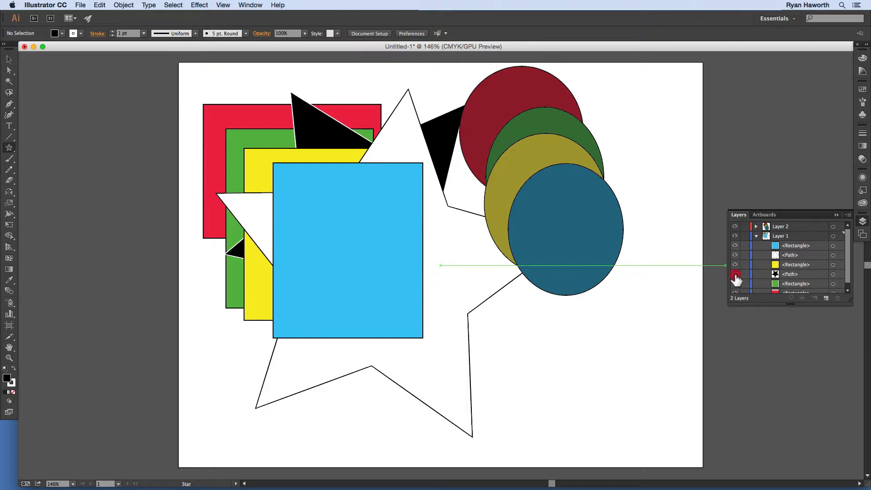
pyautogui.click(735, 274)
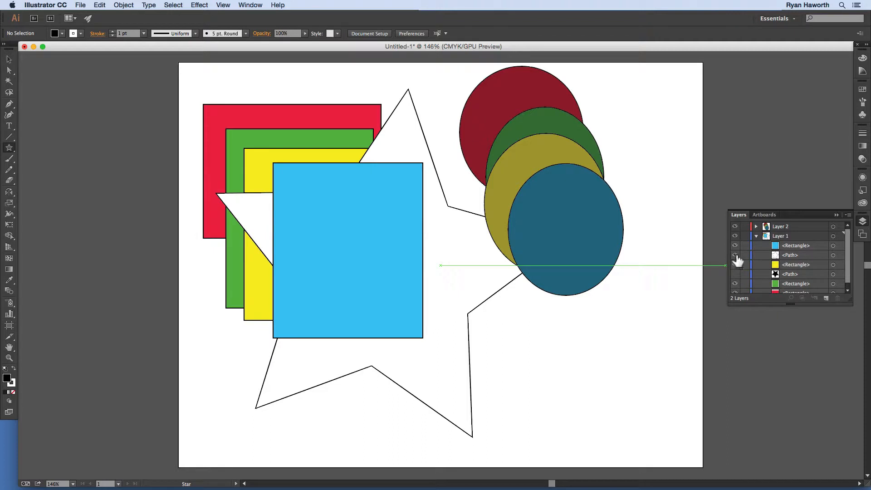
pyautogui.click(735, 255)
pyautogui.click(735, 274)
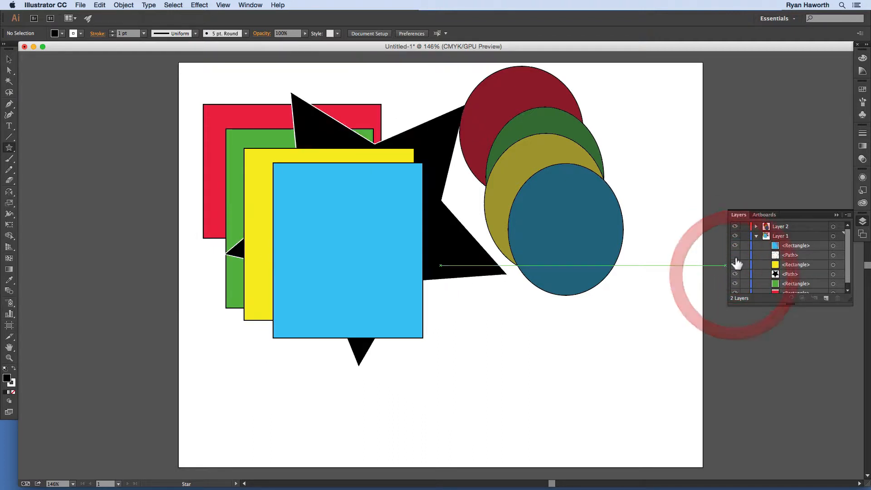
pyautogui.click(735, 255)
pyautogui.click(735, 265)
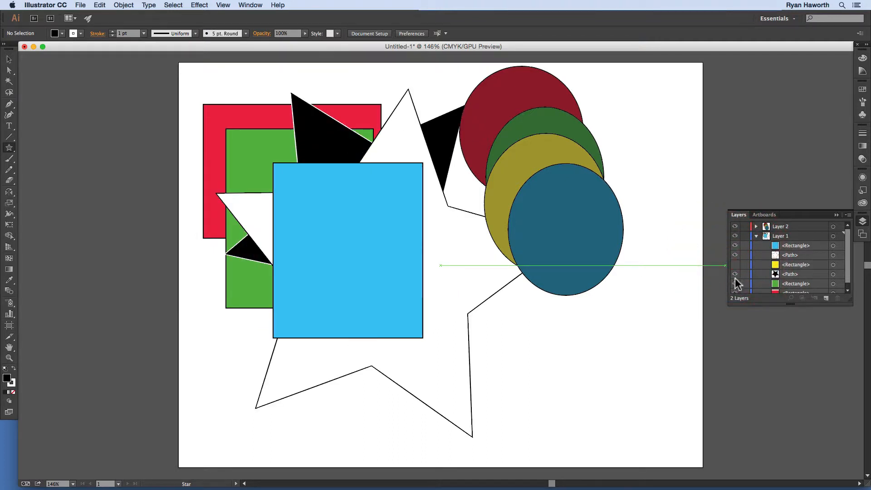
pyautogui.click(735, 283)
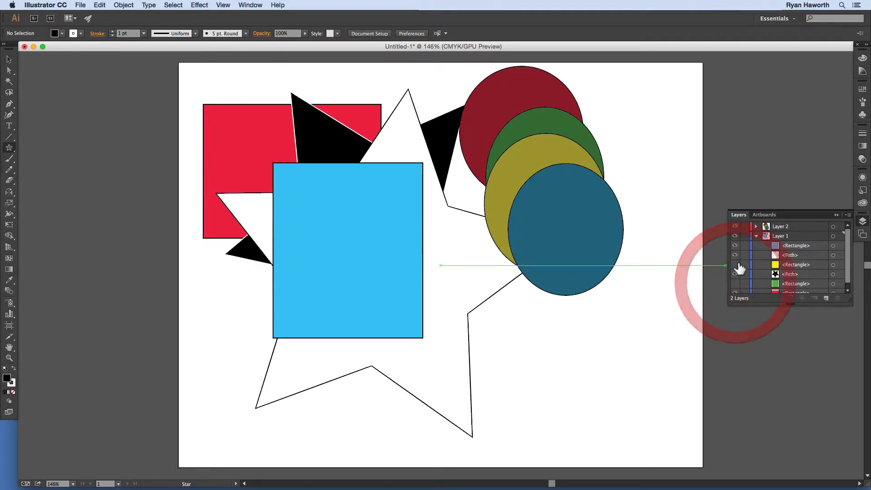
pyautogui.click(735, 284)
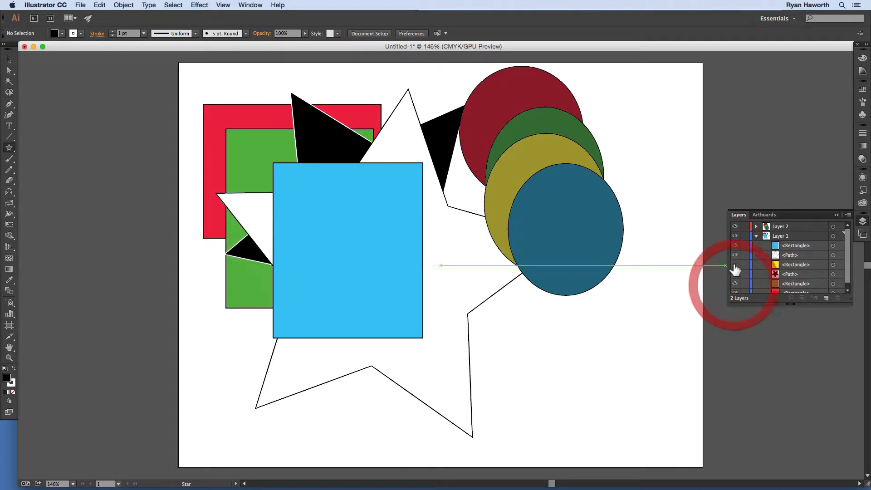
pyautogui.click(735, 264)
# Step: Switch only Layer 1 between Outline and Preview view, leaving Layer 2 in Preview
pyautogui.moveTo(849, 258); pyautogui.dragTo(848, 274)
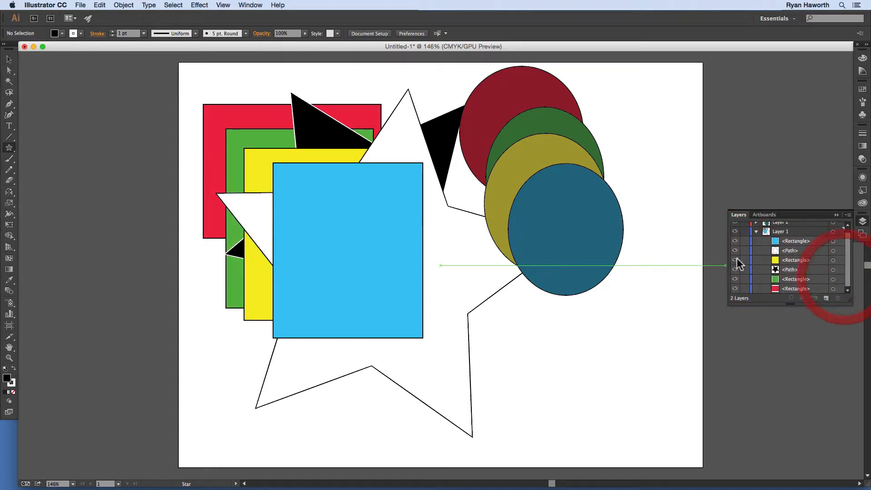
pyautogui.scroll(1, 764, 250)
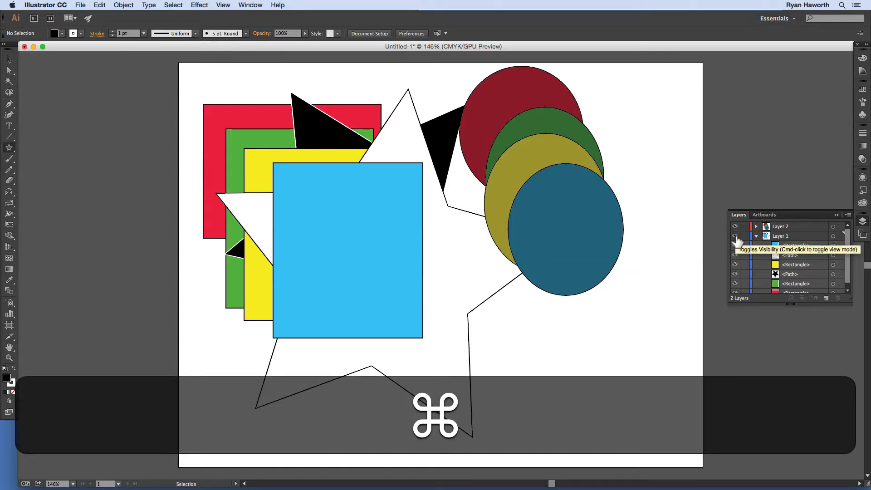
pyautogui.keyDown('super'); pyautogui.click(735, 237); pyautogui.keyUp('super')
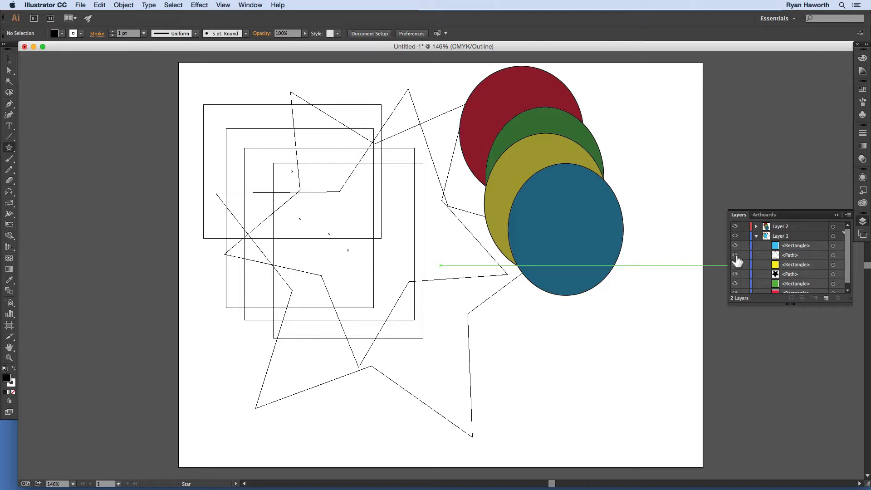
pyautogui.press('super')
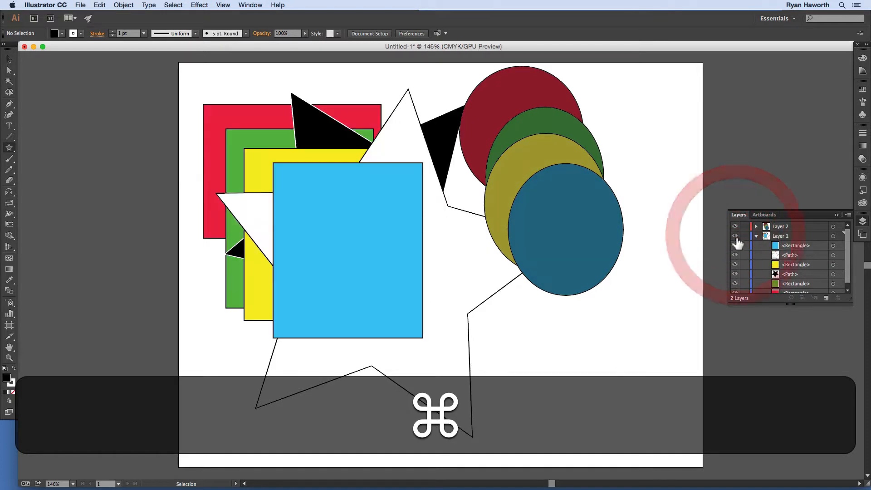
pyautogui.keyDown('super'); pyautogui.click(735, 236); pyautogui.keyUp('super')
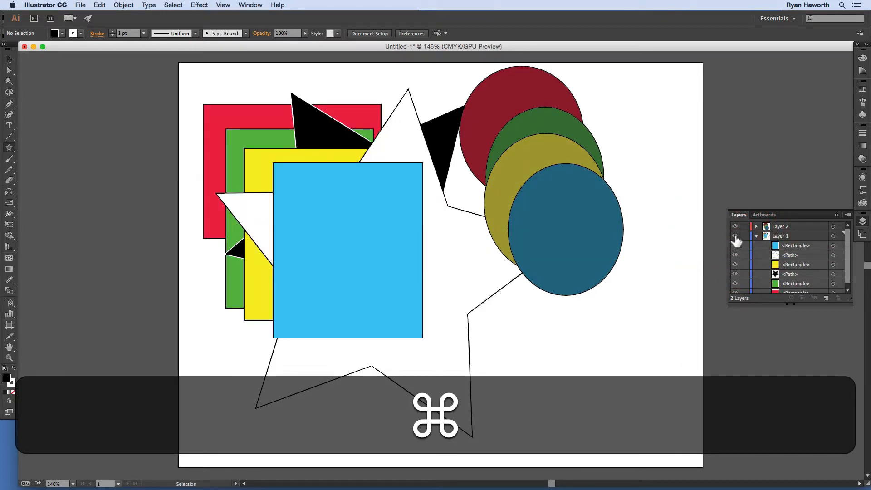
pyautogui.keyDown('super'); pyautogui.click(735, 236); pyautogui.keyUp('super')
pyautogui.keyDown('super'); pyautogui.click(735, 236); pyautogui.keyUp('super')
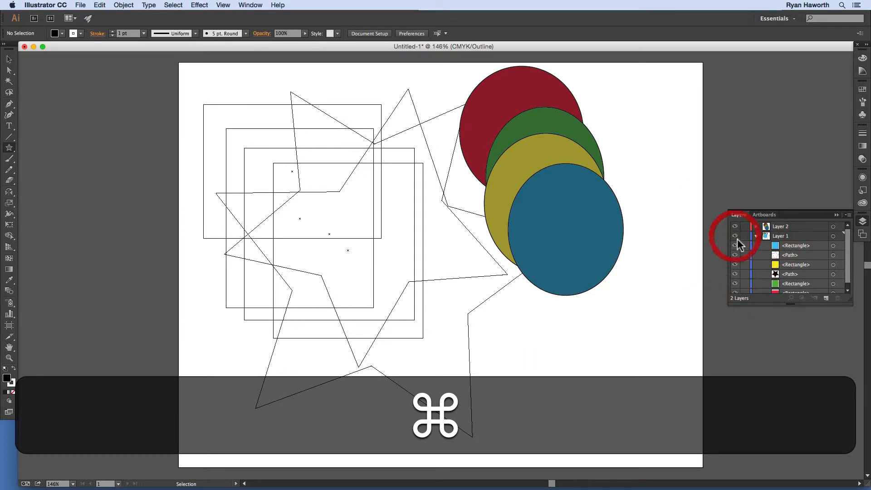
# Step: Try to toggle the view mode of just the blue rectangle in Layer 1, and leave it shown
pyautogui.keyDown('super'); pyautogui.click(736, 246); pyautogui.keyUp('super')
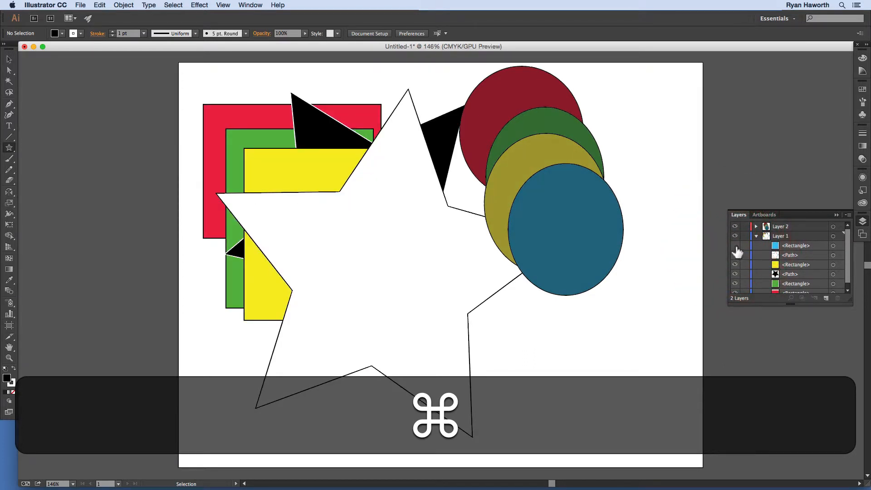
pyautogui.keyDown('super'); pyautogui.click(736, 246); pyautogui.keyUp('super')
pyautogui.keyDown('super'); pyautogui.click(735, 246); pyautogui.keyUp('super')
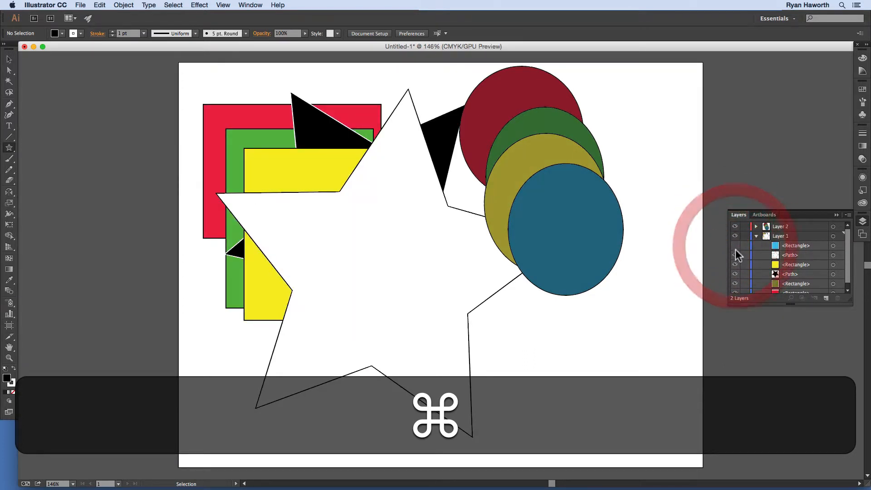
pyautogui.keyDown('super'); pyautogui.click(735, 246); pyautogui.keyUp('super')
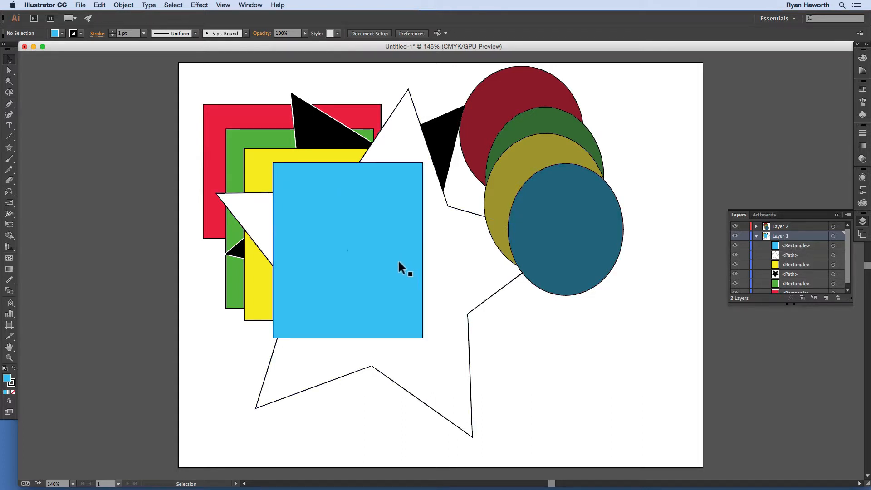
# Step: Isolate the blue rectangle, try toggling its view mode there, and exit Isolation Mode with the rectangle shown
pyautogui.doubleClick(371, 255)
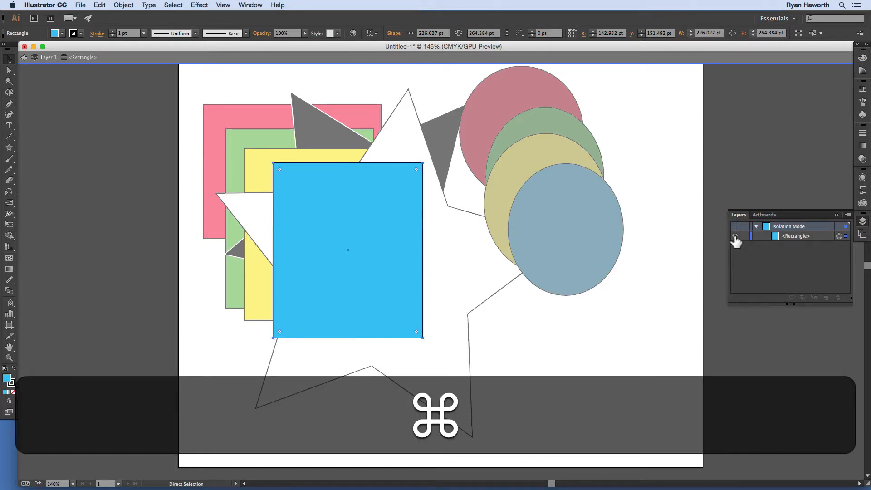
pyautogui.keyDown('super'); pyautogui.click(735, 236); pyautogui.keyUp('super')
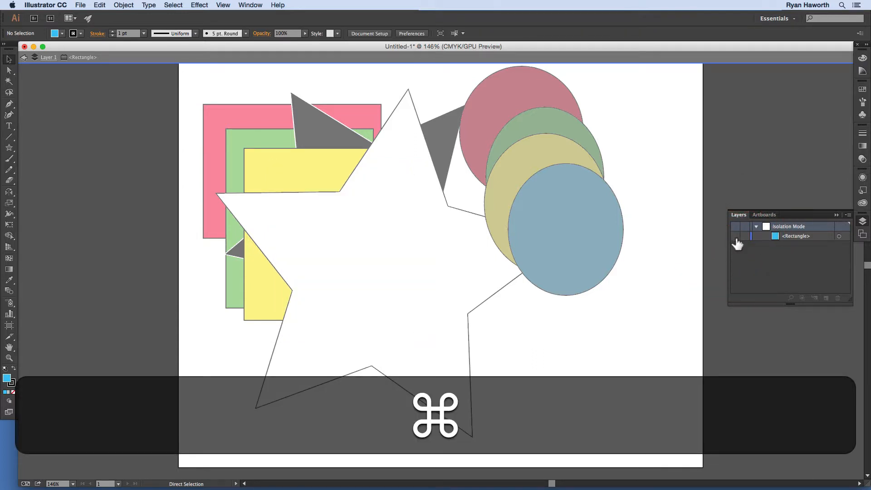
pyautogui.keyDown('super'); pyautogui.click(735, 236); pyautogui.keyUp('super')
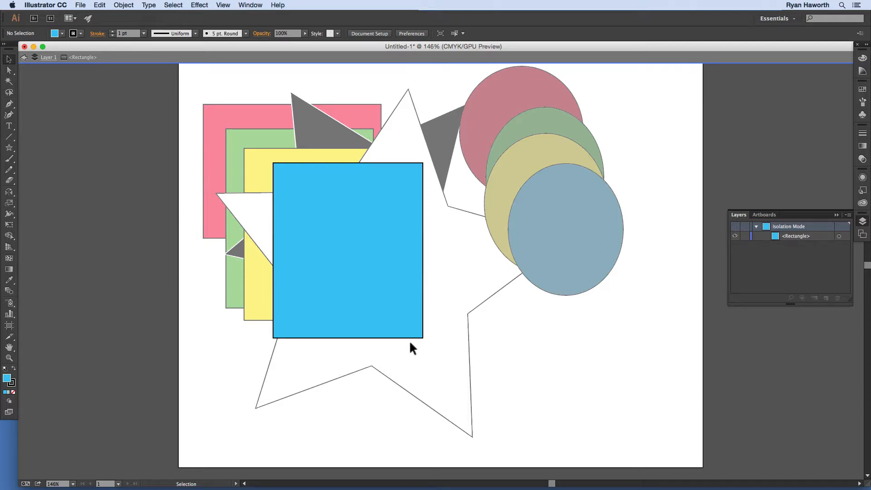
pyautogui.doubleClick(155, 258)
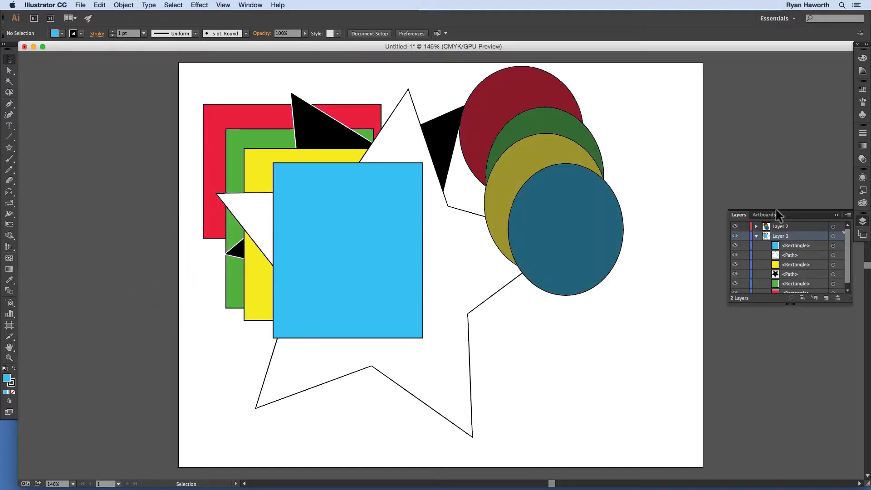
# Step: Collapse Layer 1, switch Layer 2 and Layer 1 to Outline view, and return both to Preview
pyautogui.click(755, 236)
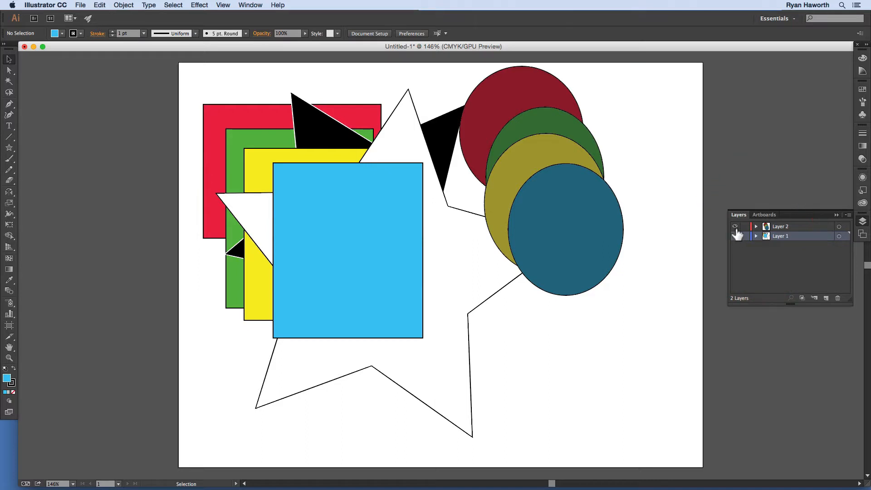
pyautogui.press('super')
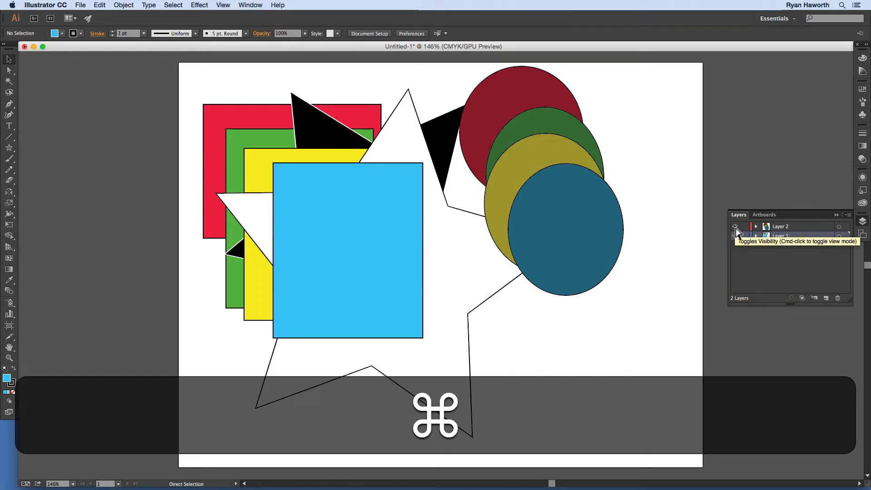
pyautogui.keyDown('super'); pyautogui.click(735, 226); pyautogui.keyUp('super')
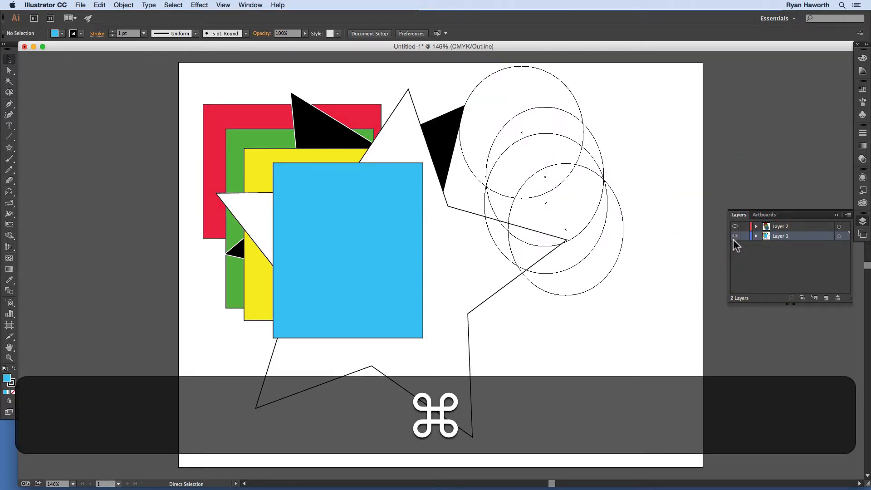
pyautogui.keyDown('super'); pyautogui.click(735, 236); pyautogui.keyUp('super')
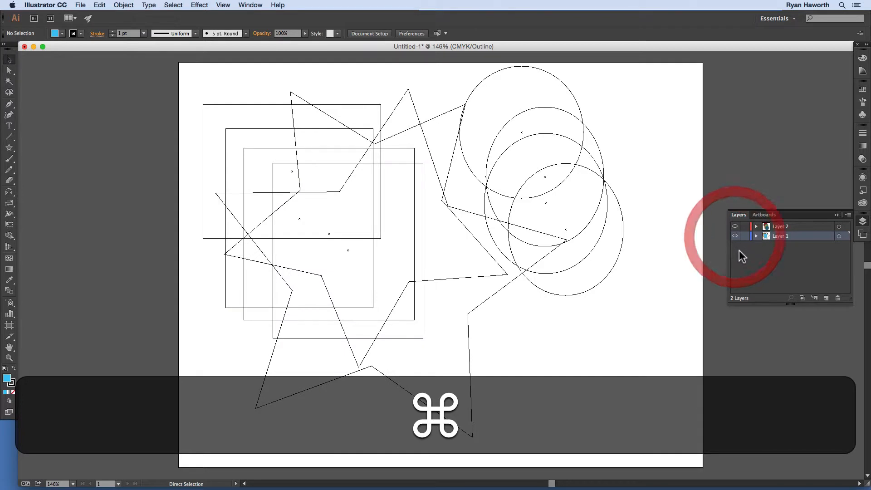
pyautogui.keyDown('super'); pyautogui.click(736, 226); pyautogui.keyUp('super')
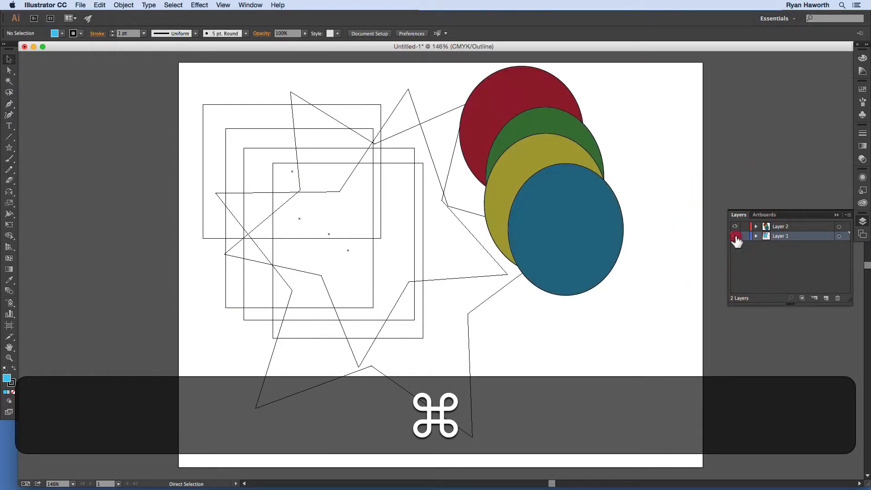
pyautogui.keyDown('super'); pyautogui.click(735, 236); pyautogui.keyUp('super')
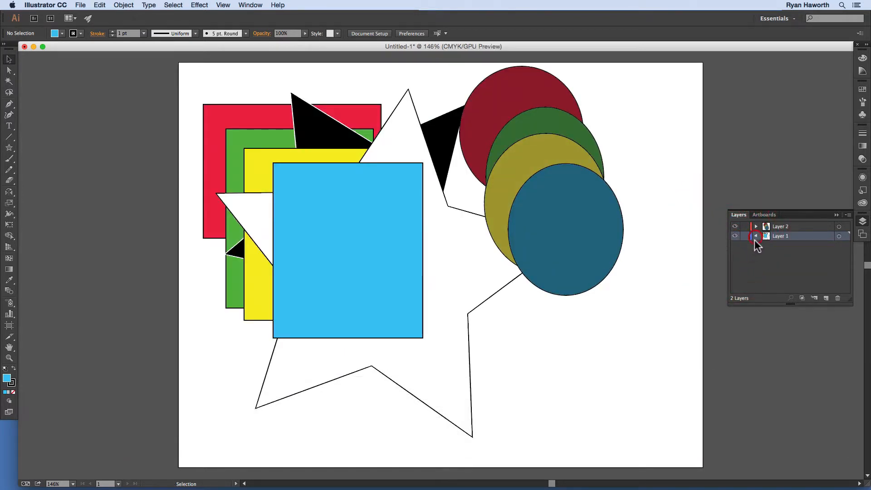
# Step: Expand Layer 1 and lock the whole layer
pyautogui.click(756, 236)
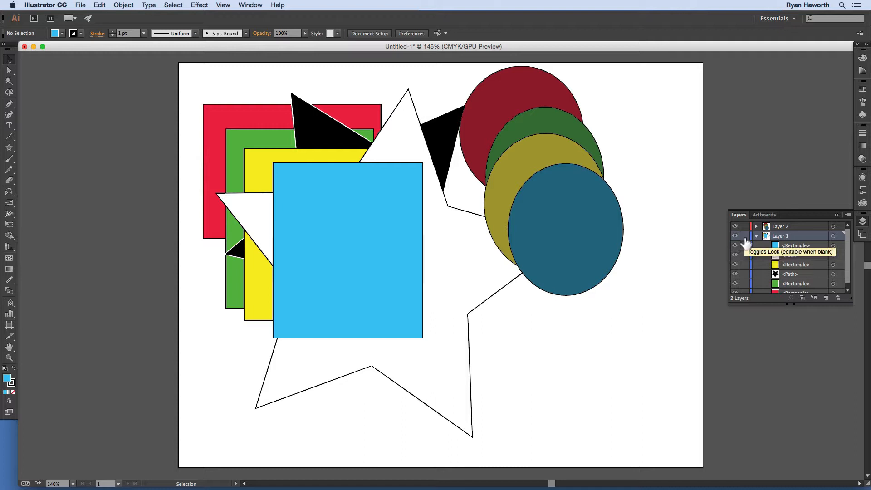
pyautogui.click(745, 237)
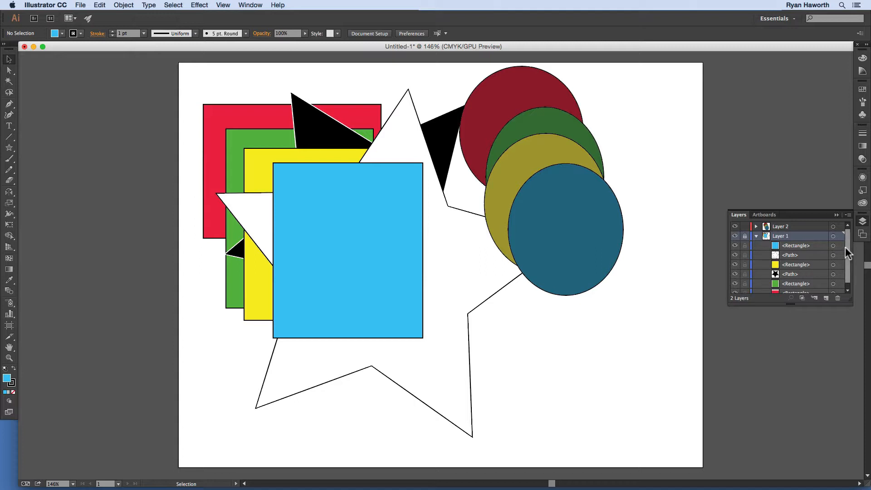
# Step: Unlock Layer 1 as a whole and lock only its yellow rectangle, black star and green rectangle
pyautogui.moveTo(845, 247); pyautogui.dragTo(846, 254)
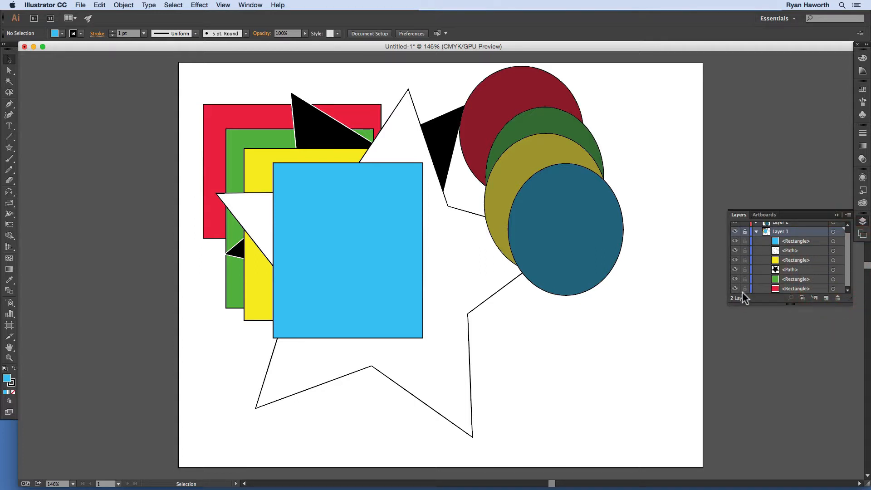
pyautogui.click(746, 231)
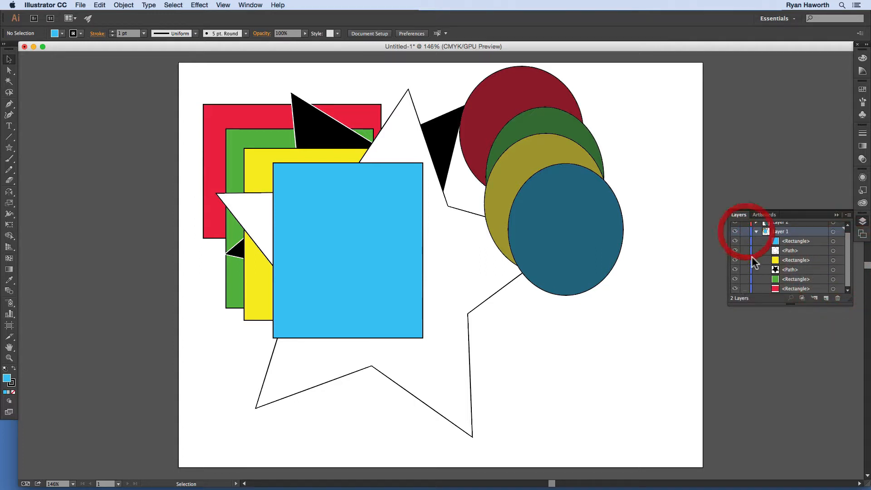
pyautogui.click(746, 260)
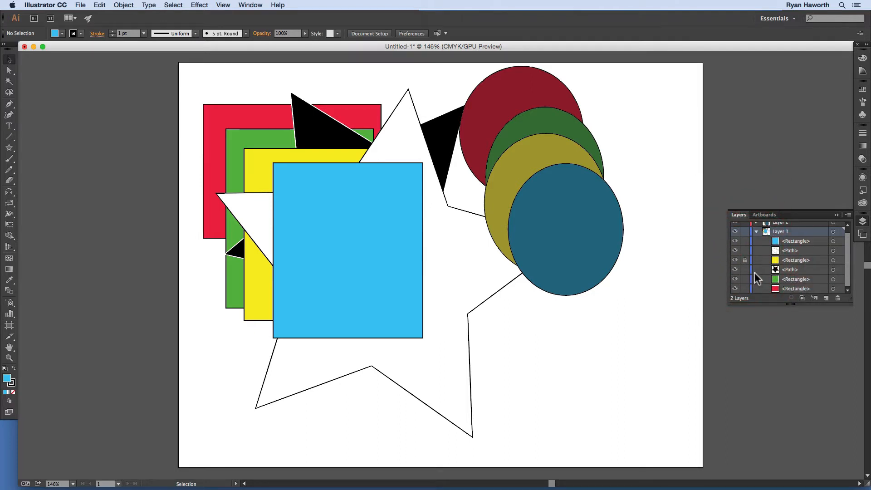
pyautogui.click(745, 269)
pyautogui.click(745, 279)
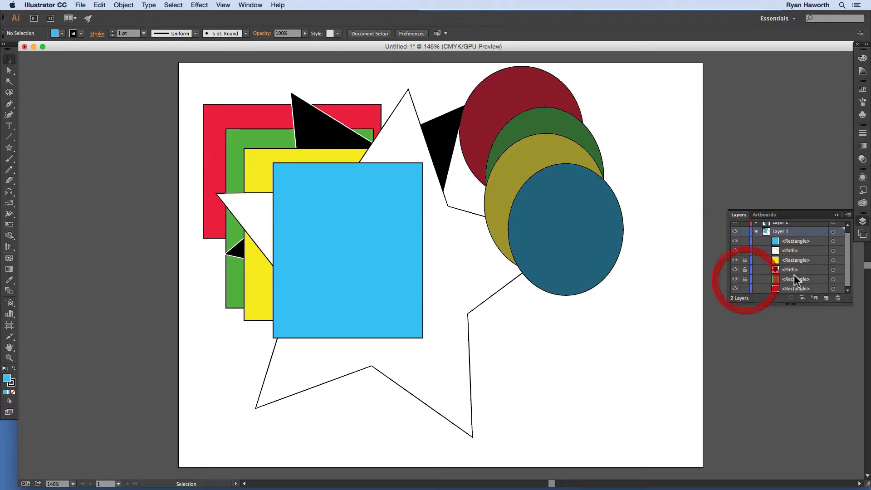
pyautogui.moveTo(848, 259); pyautogui.dragTo(848, 272)
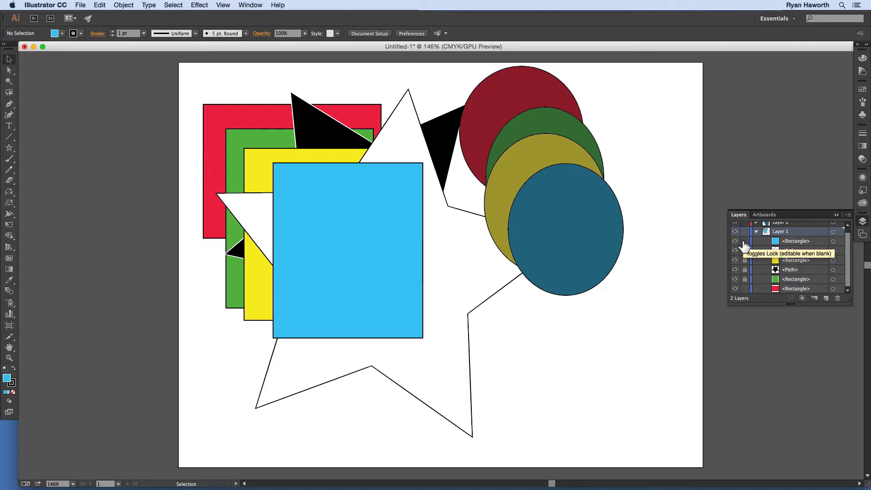
# Step: Select all unlocked artwork, try moving it far to the right, and undo the move
pyautogui.press('super+a')
pyautogui.press('v')
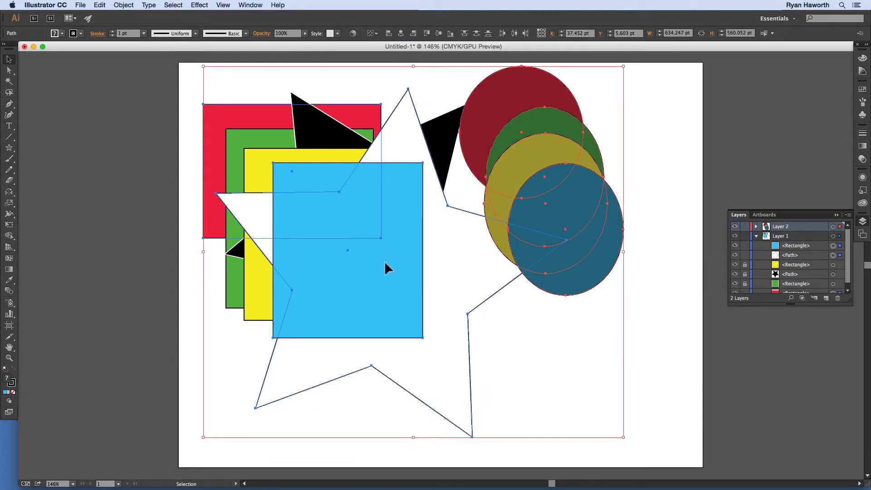
pyautogui.moveTo(384, 260); pyautogui.dragTo(649, 286)
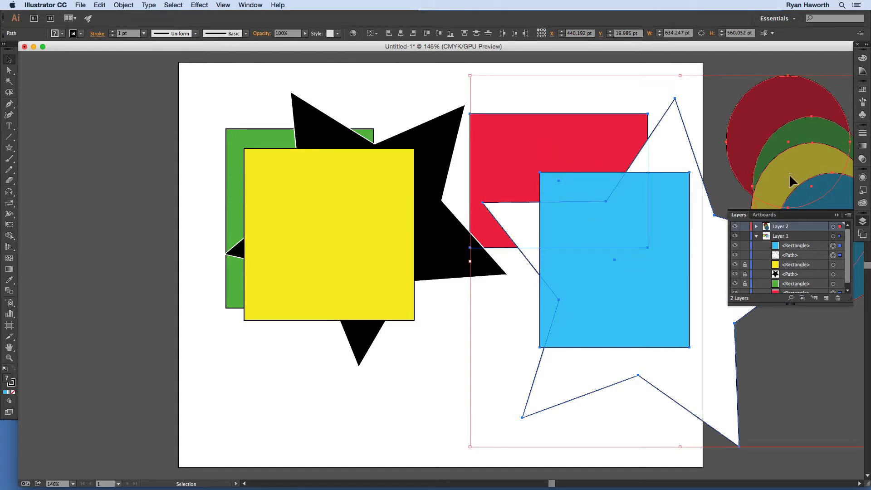
pyautogui.press('super+z')
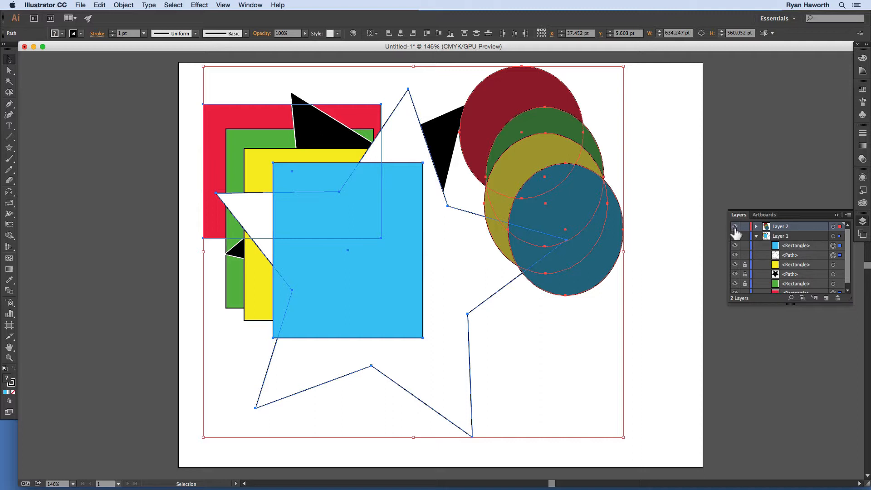
# Step: Hide and reshow Layer 2 to drop its circles from the selection, and move the selected Layer 1 shapes up about 25 pt
pyautogui.click(735, 227)
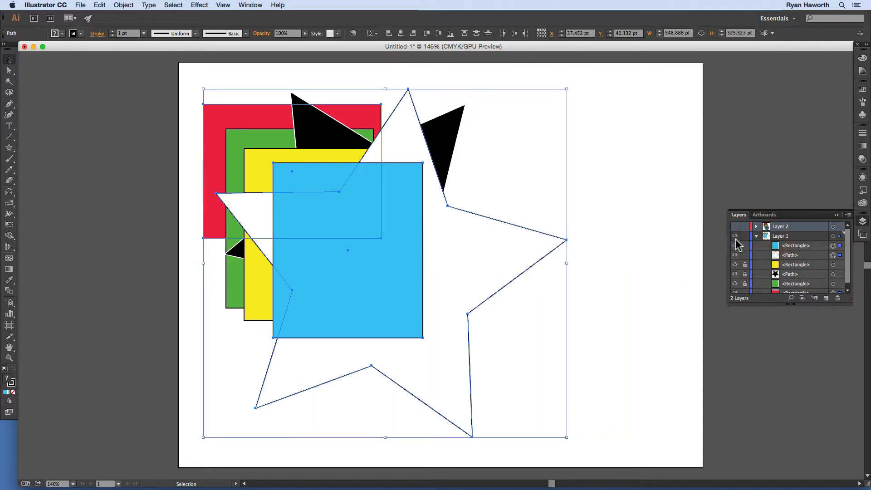
pyautogui.click(735, 227)
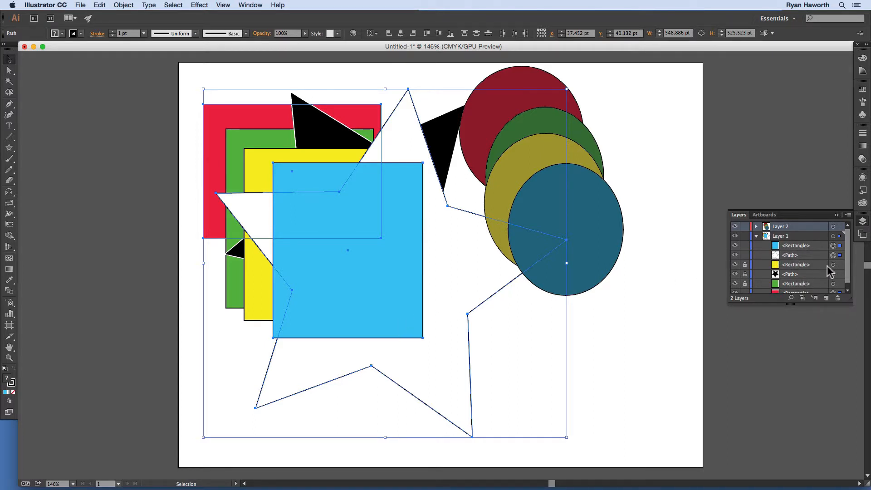
pyautogui.click(847, 290)
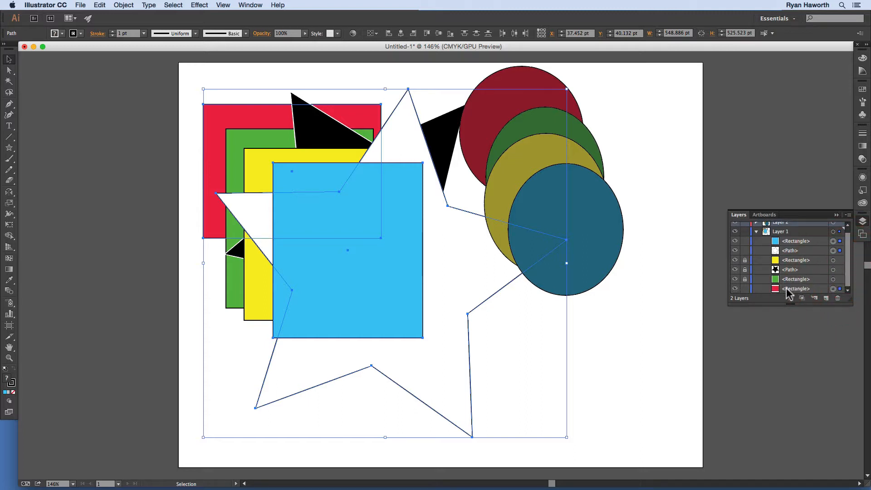
pyautogui.moveTo(414, 236); pyautogui.dragTo(396, 268)
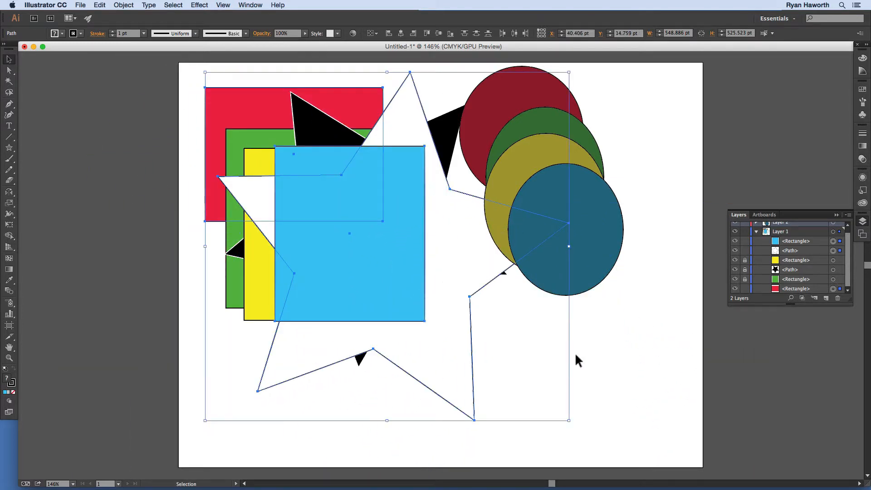
# Step: Lock the blue rectangle and white star, move the red rectangle about 22 pt left, and lock it too
pyautogui.click(745, 241)
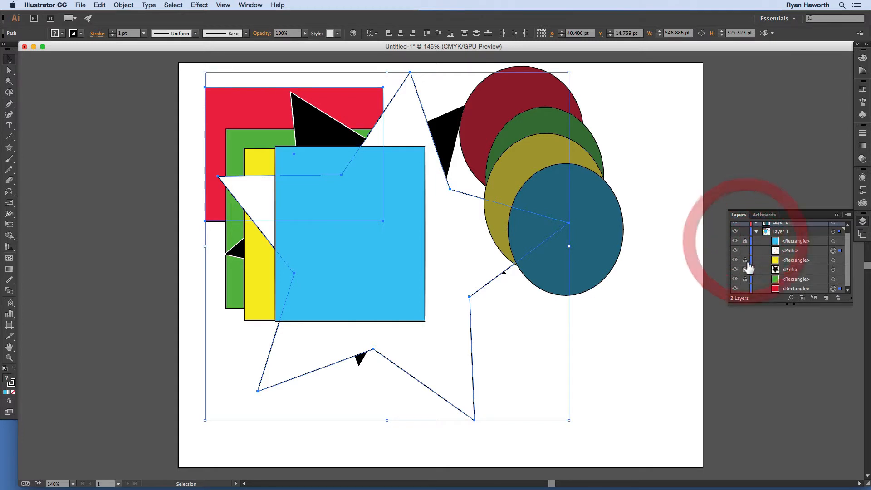
pyautogui.click(745, 250)
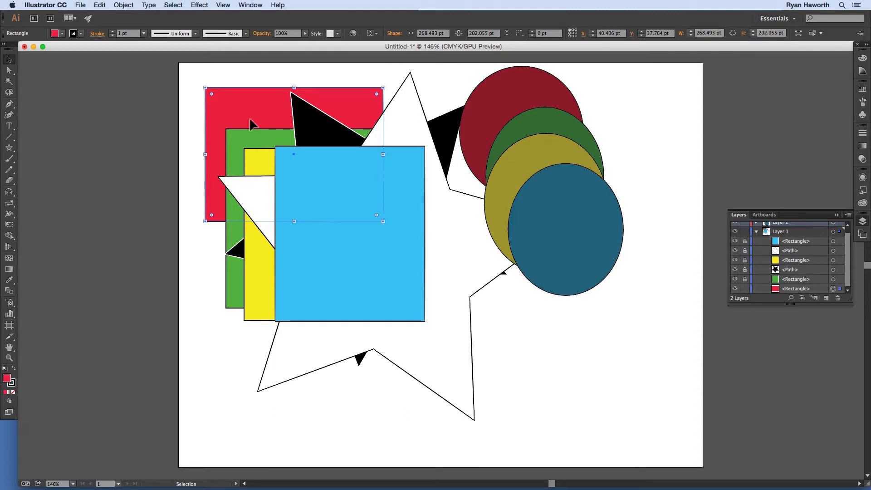
pyautogui.moveTo(253, 117); pyautogui.dragTo(241, 132)
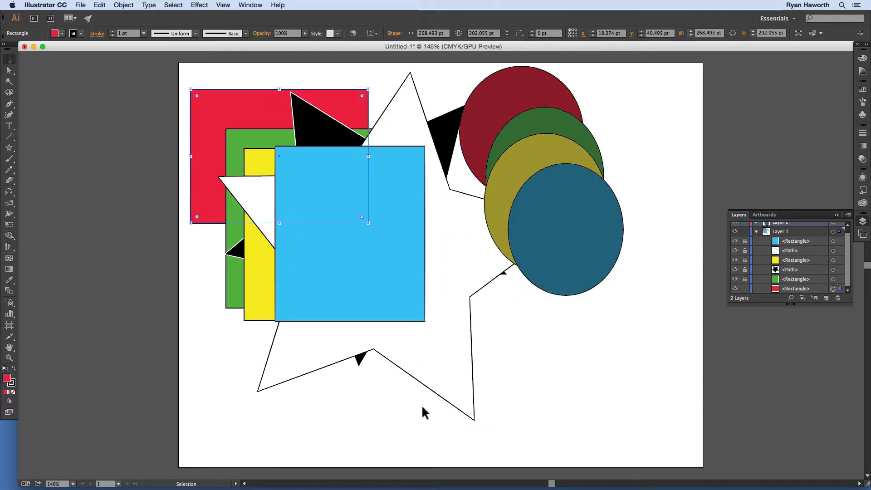
pyautogui.click(745, 290)
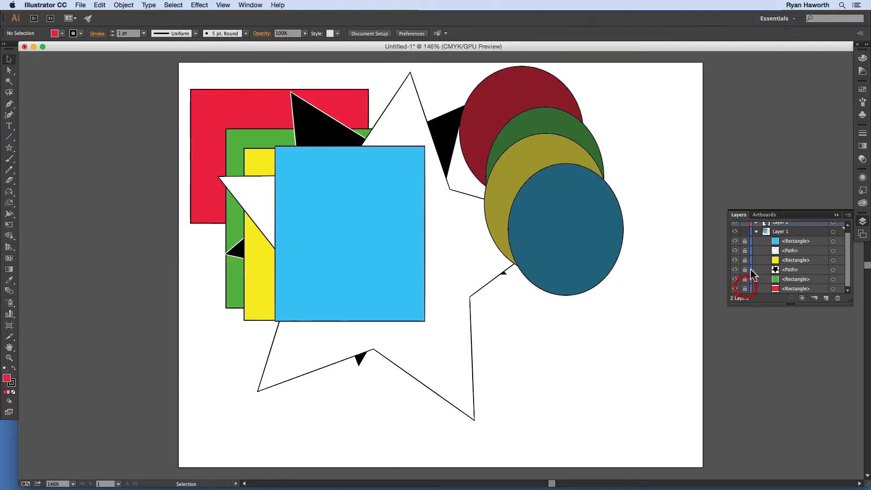
# Step: Unlock all the shapes in Layer 1, toggle the layer's lock, and collapse the layer
pyautogui.moveTo(746, 241); pyautogui.dragTo(745, 291)
pyautogui.click(744, 232)
pyautogui.click(744, 232)
pyautogui.click(755, 232)
# Step: Lock Layer 2, select all unlocked artwork, and move the Layer 1 shapes about 64 pt right and 50 pt down
pyautogui.click(745, 226)
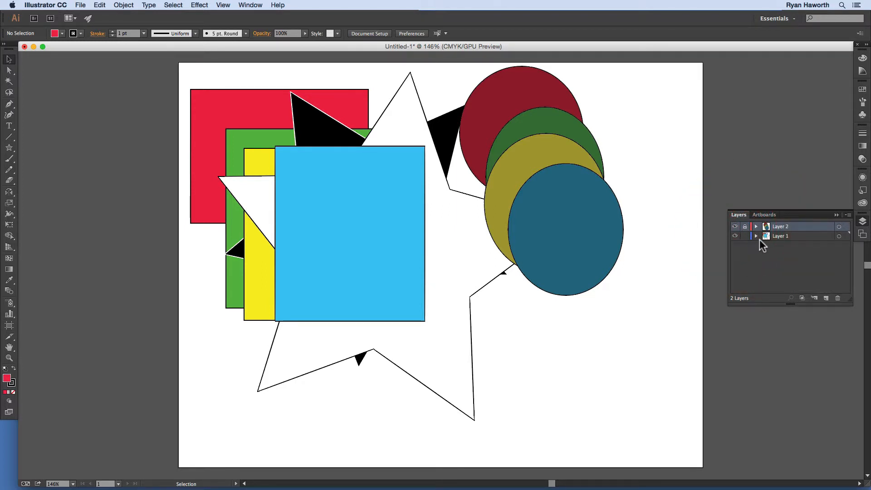
pyautogui.click(809, 235)
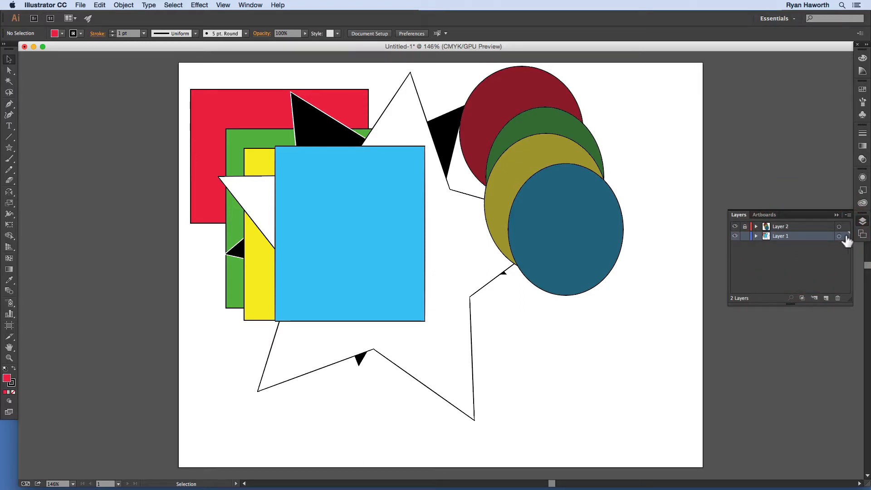
pyautogui.click(814, 227)
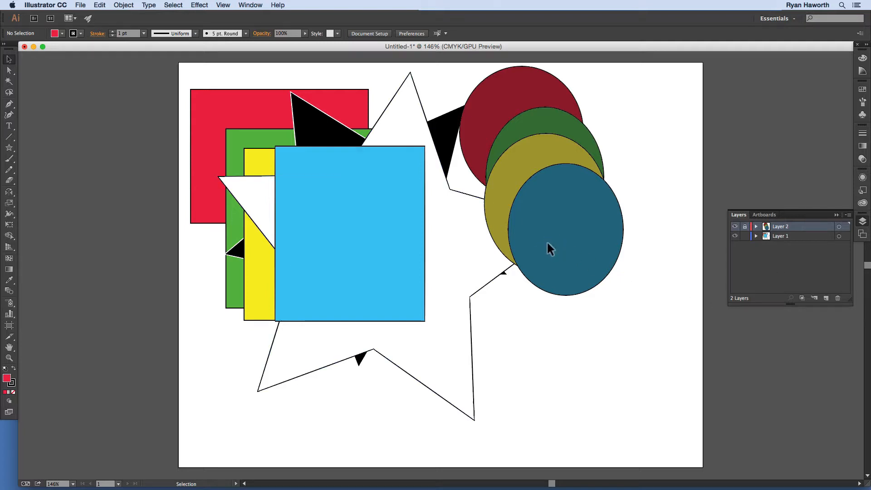
pyautogui.press('super+a')
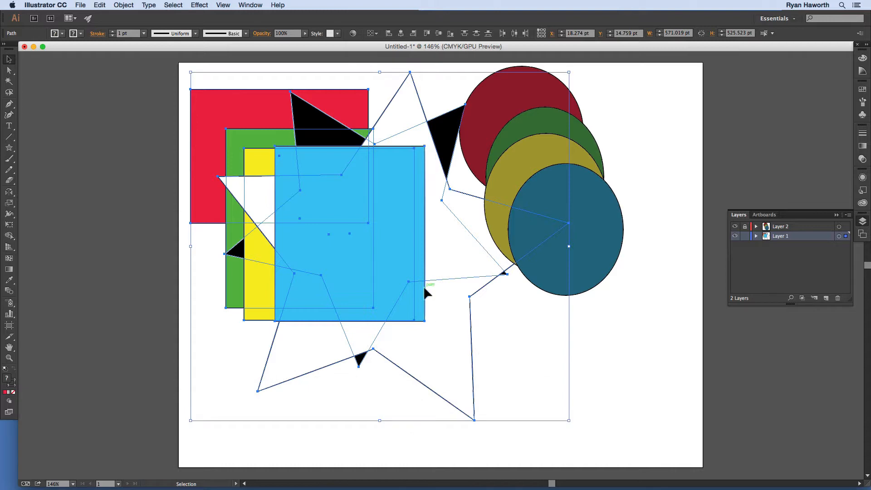
pyautogui.moveTo(427, 293); pyautogui.dragTo(440, 333)
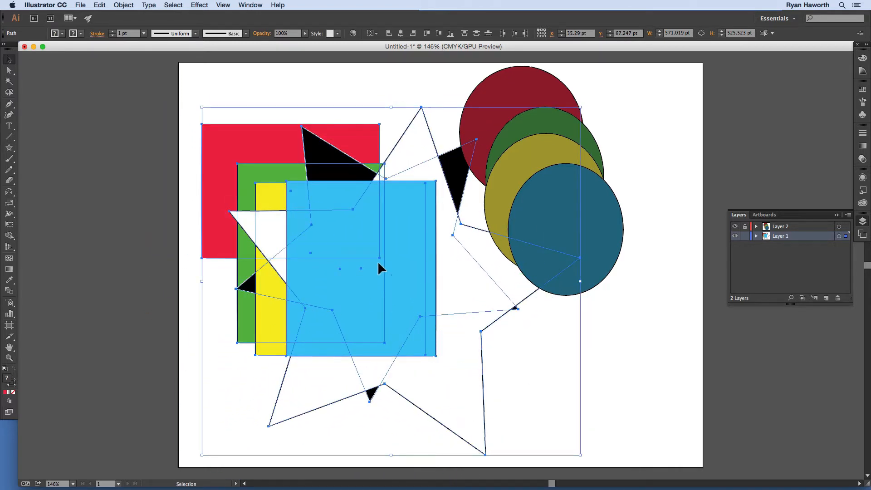
pyautogui.moveTo(379, 263)
pyautogui.mouseDown()
pyautogui.moveTo(419, 296)
pyautogui.moveTo(402, 298)
pyautogui.moveTo(395, 267)
pyautogui.mouseUp()
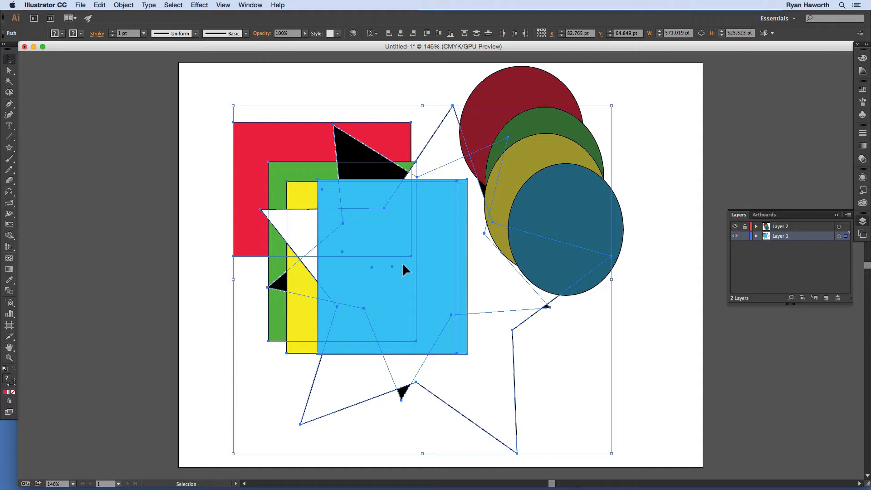
# Step: Lock Layer 1 to deselect its artwork, toggle the lock again, and leave the layer unlocked
pyautogui.click(746, 236)
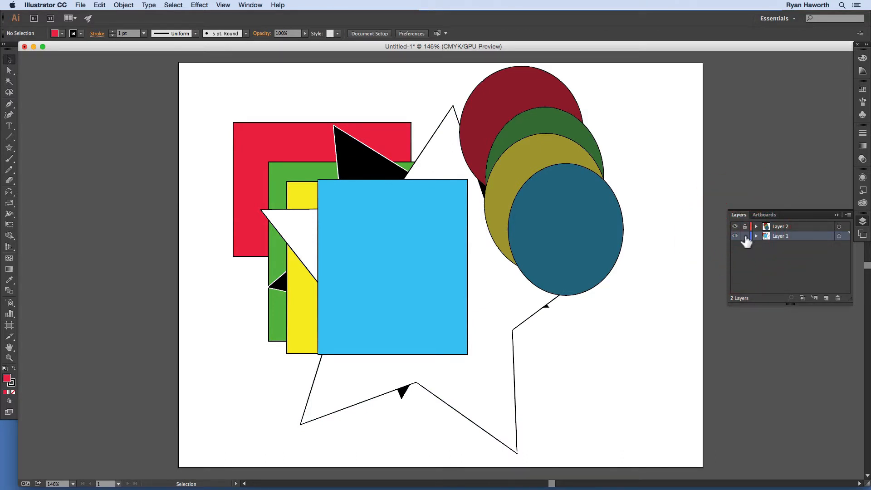
pyautogui.click(746, 236)
pyautogui.click(745, 237)
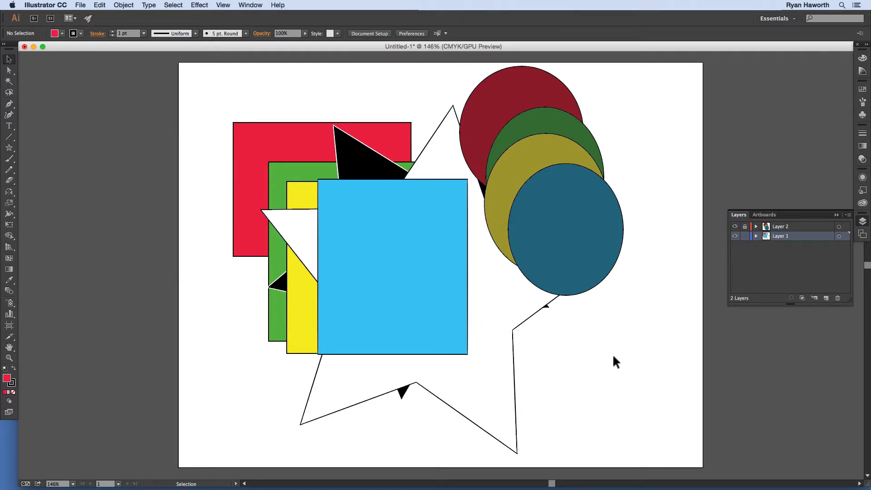
# Step: Target Layer 1 to select all its artwork and move it to about 41 pt right and 29 pt down of its position
pyautogui.click(847, 236)
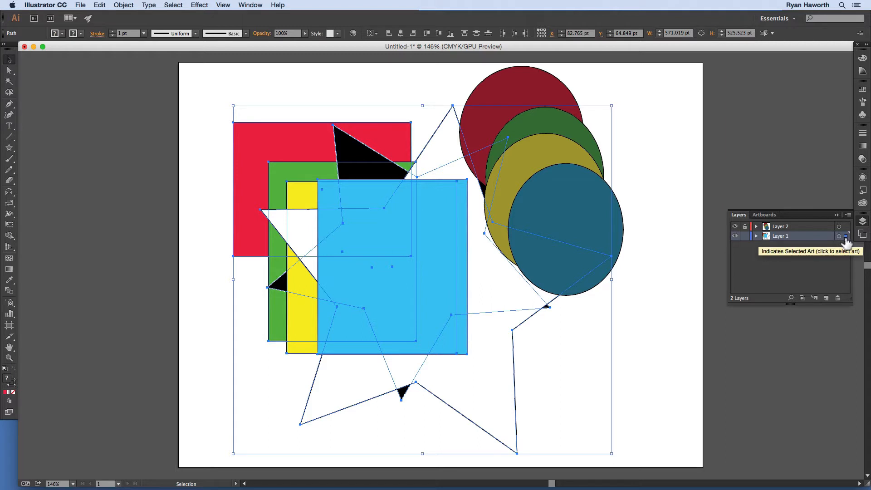
pyautogui.click(839, 236)
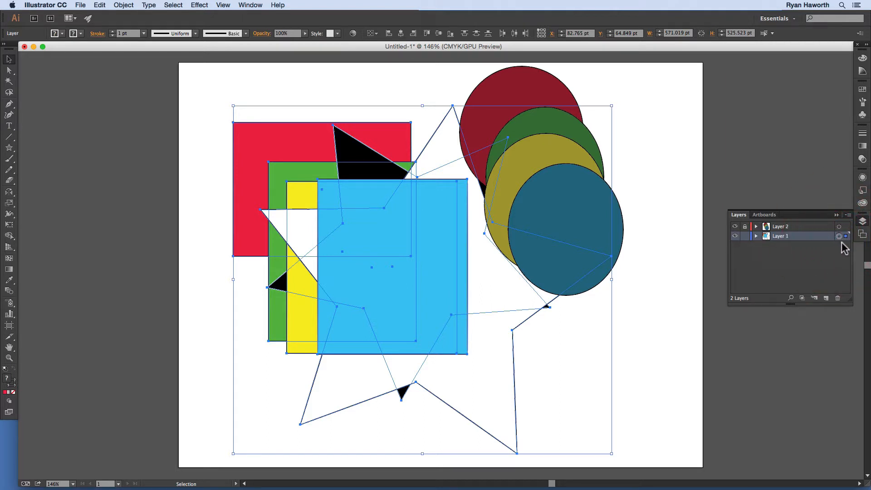
pyautogui.click(839, 236)
pyautogui.click(605, 310)
pyautogui.click(839, 236)
pyautogui.moveTo(451, 313); pyautogui.dragTo(337, 300)
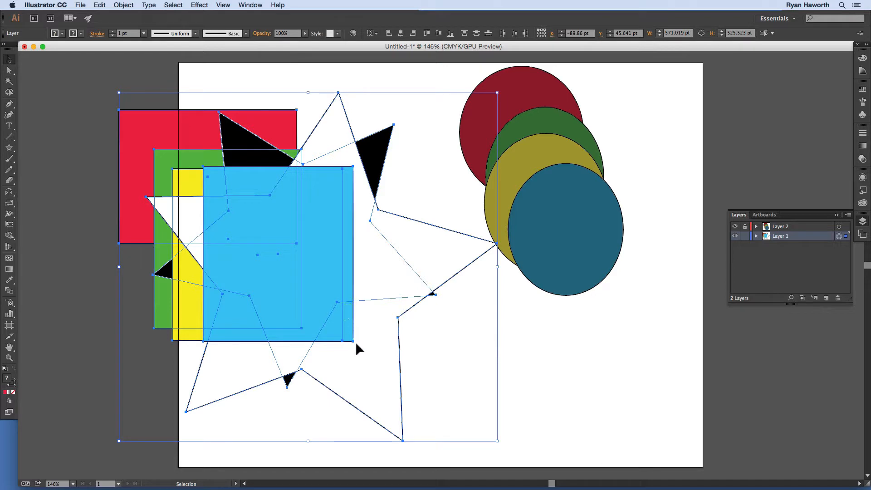
pyautogui.moveTo(354, 343); pyautogui.dragTo(496, 376)
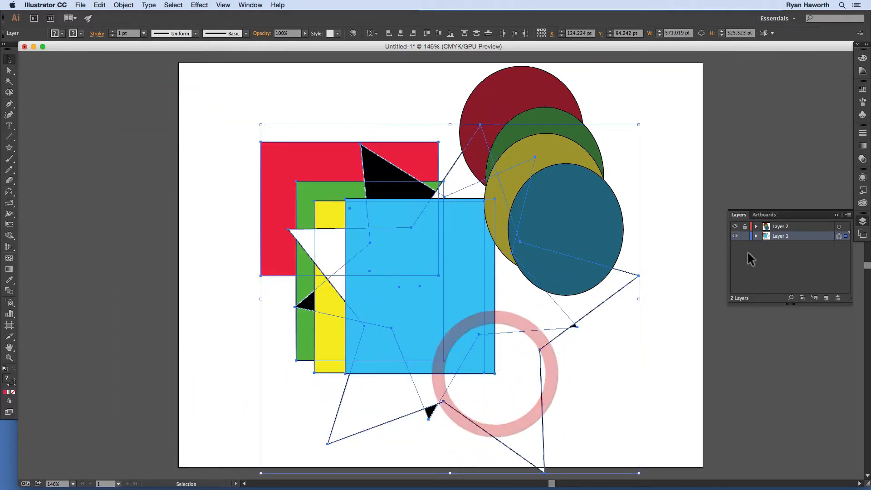
pyautogui.moveTo(840, 237); pyautogui.dragTo(783, 251)
pyautogui.click(846, 237)
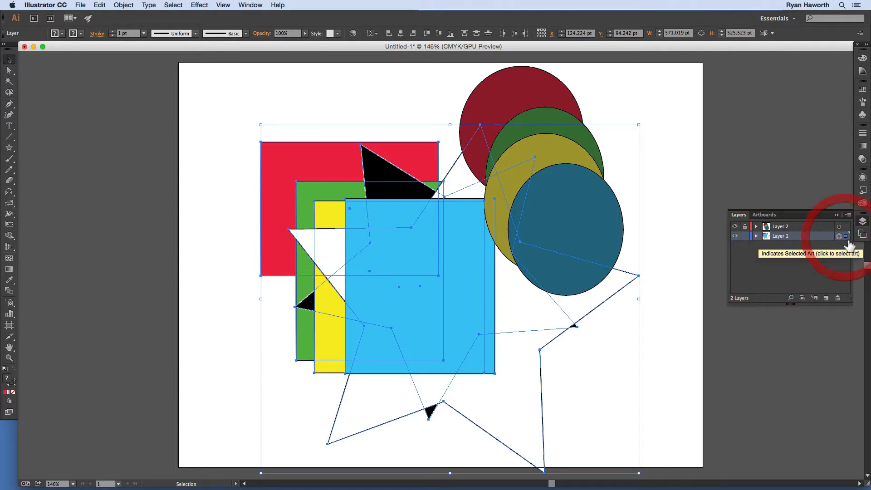
pyautogui.click(801, 251)
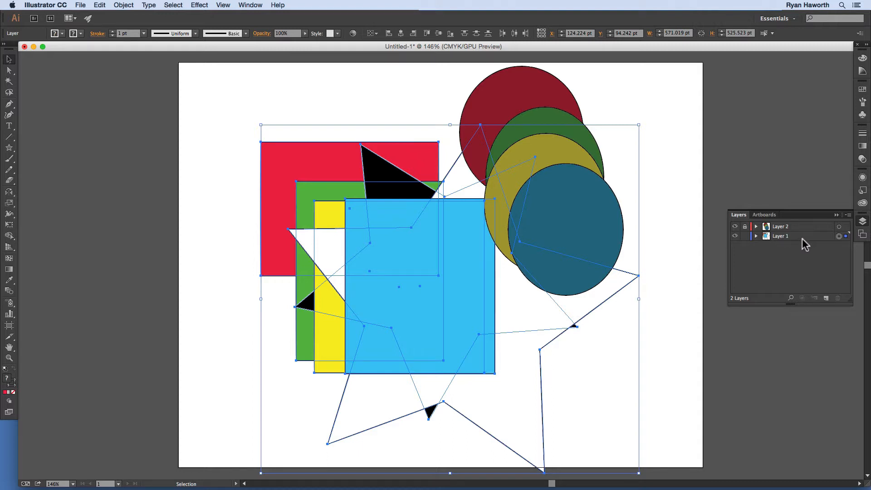
# Step: Rename Layer 1 as Background
pyautogui.doubleClick(780, 236)
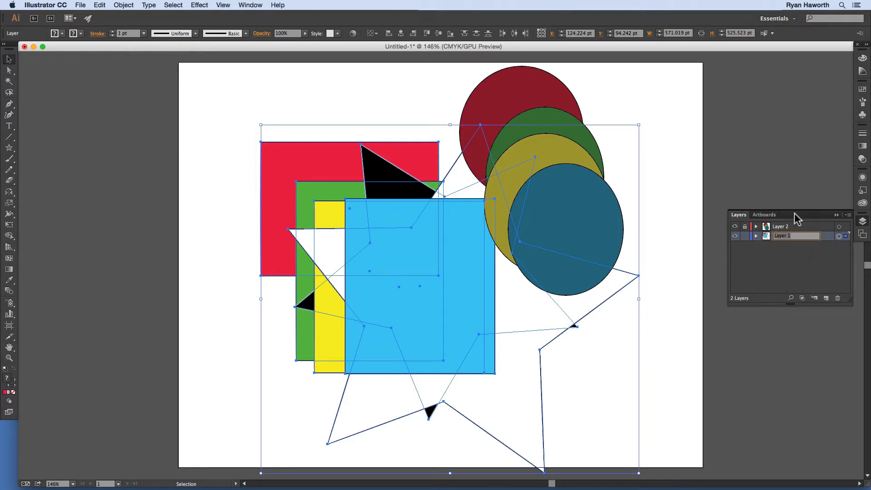
pyautogui.write('Back')
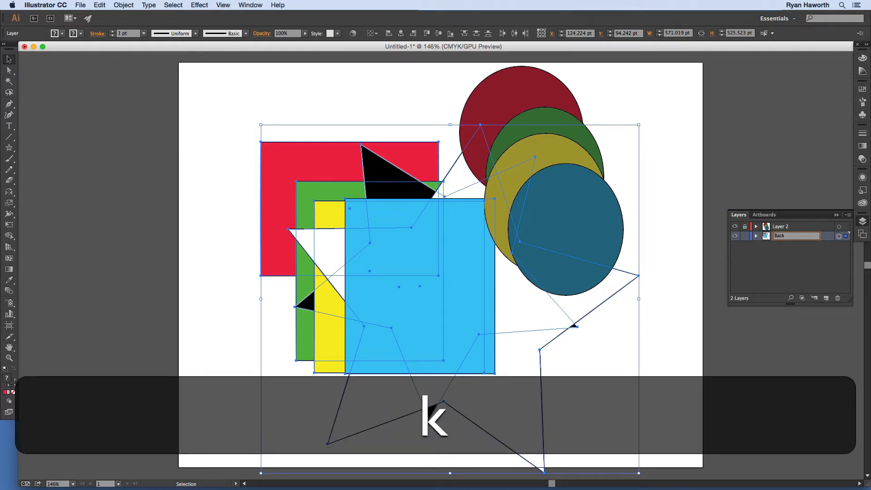
pyautogui.write('ground')
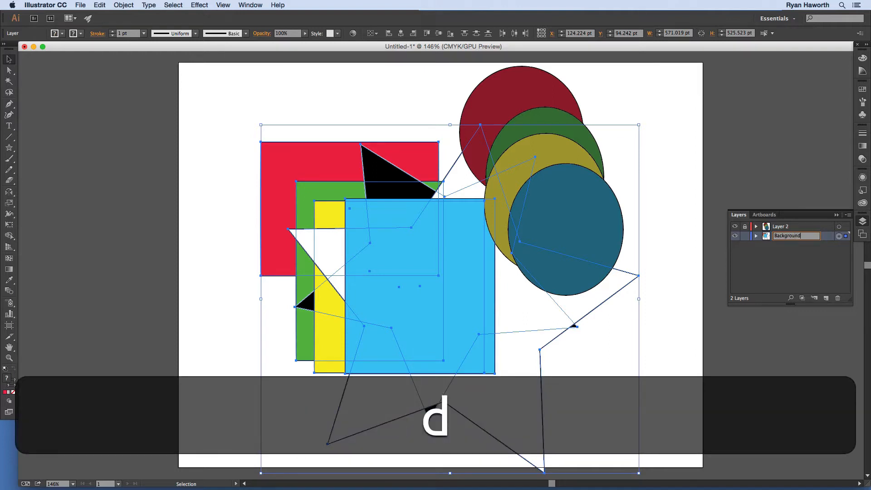
pyautogui.press('Return')
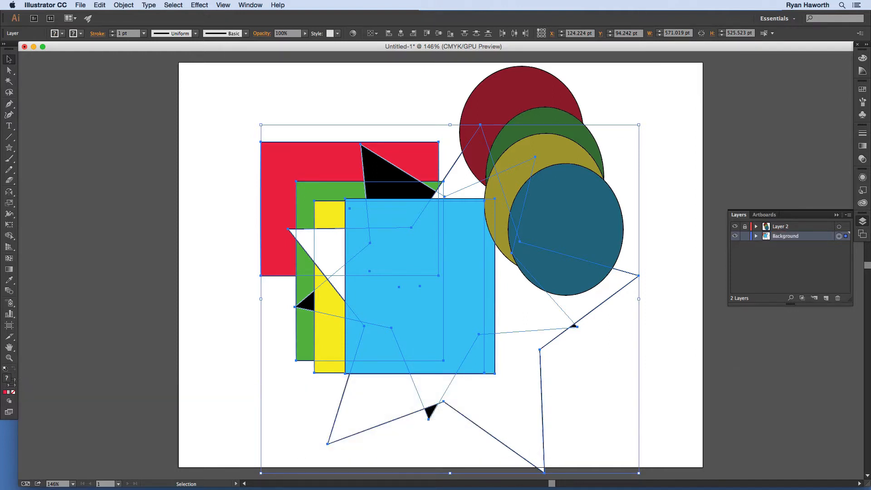
# Step: Rename Layer 2 as Foreground
pyautogui.doubleClick(789, 226)
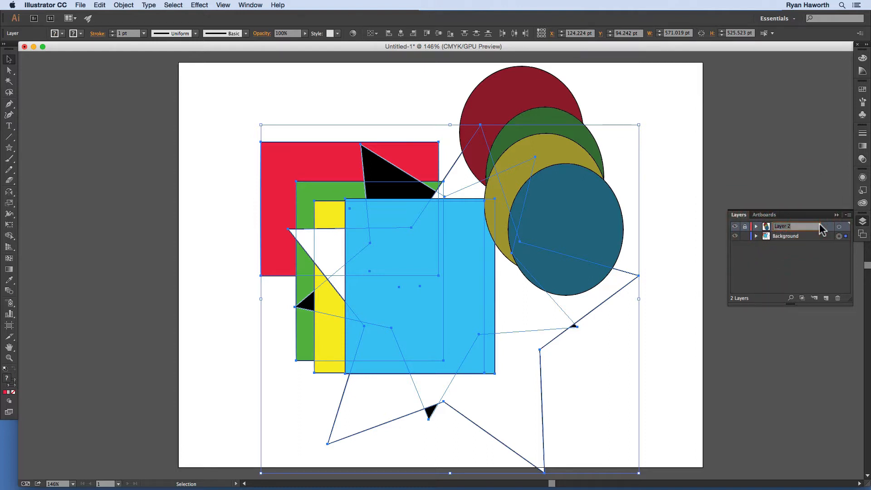
pyautogui.write('For')
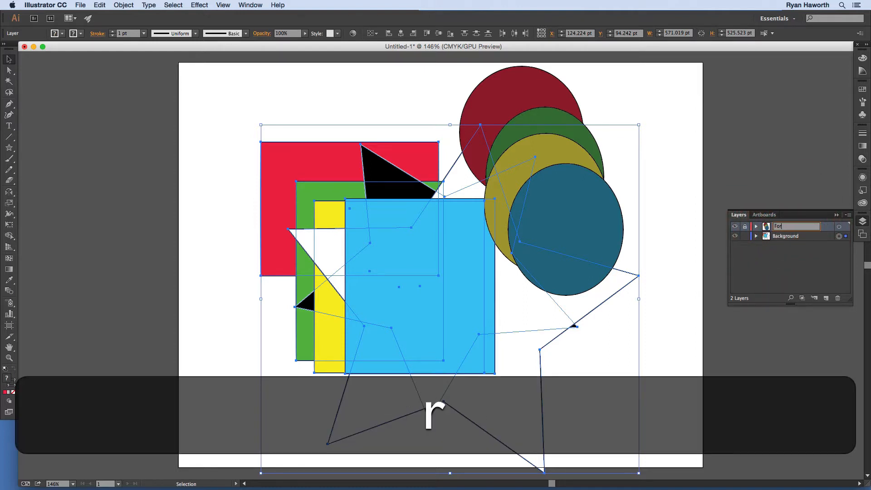
pyautogui.write('eground')
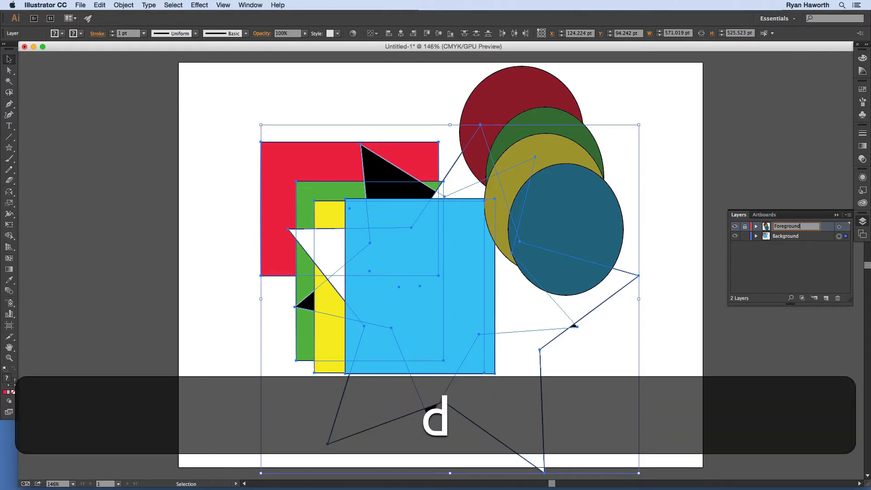
pyautogui.press('Return')
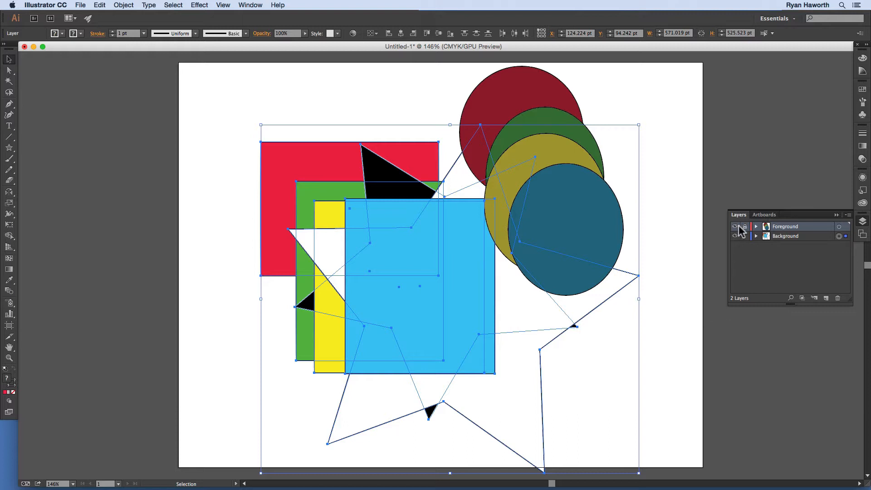
# Step: Clear the current selection and try to select the artwork on the locked Foreground layer
pyautogui.click(845, 232)
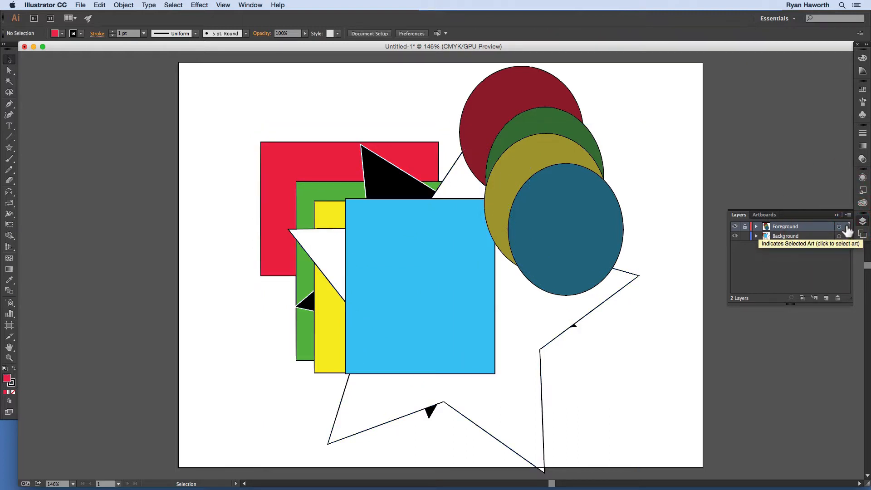
pyautogui.click(845, 230)
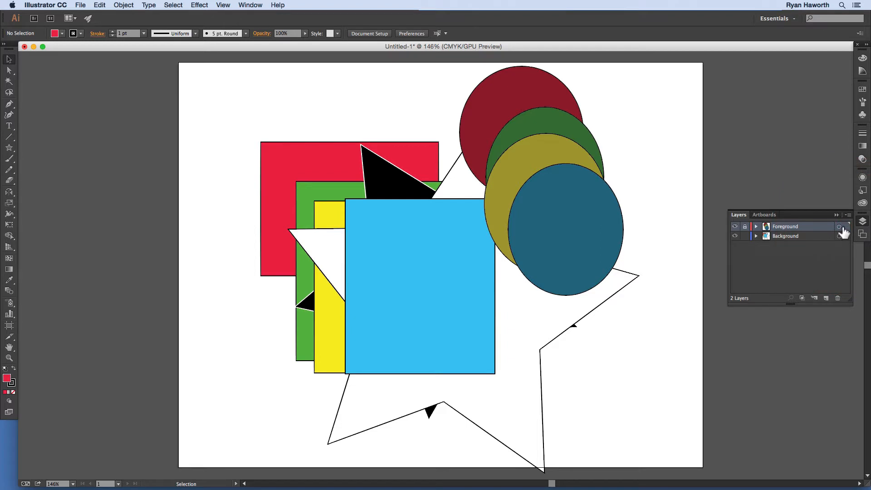
pyautogui.click(745, 228)
# Step: View the Foreground layer's options, close them without changes, and look through the available layer commands
pyautogui.doubleClick(826, 229)
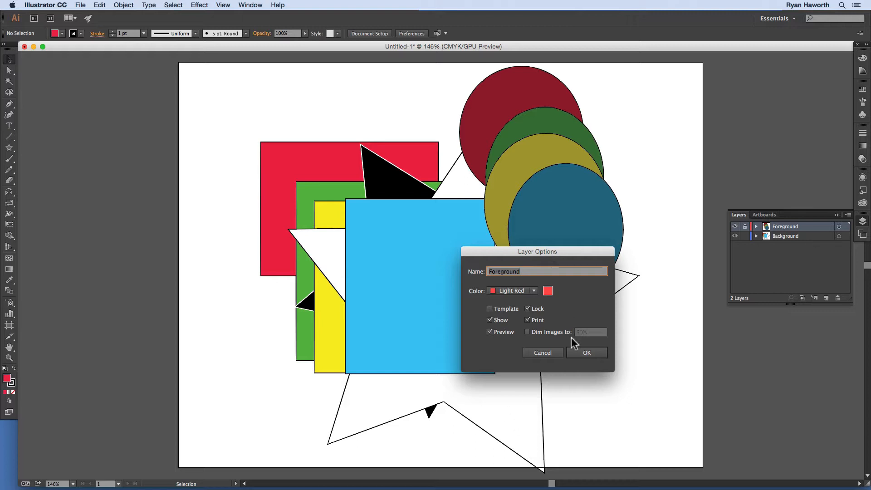
pyautogui.click(554, 355)
pyautogui.click(847, 215)
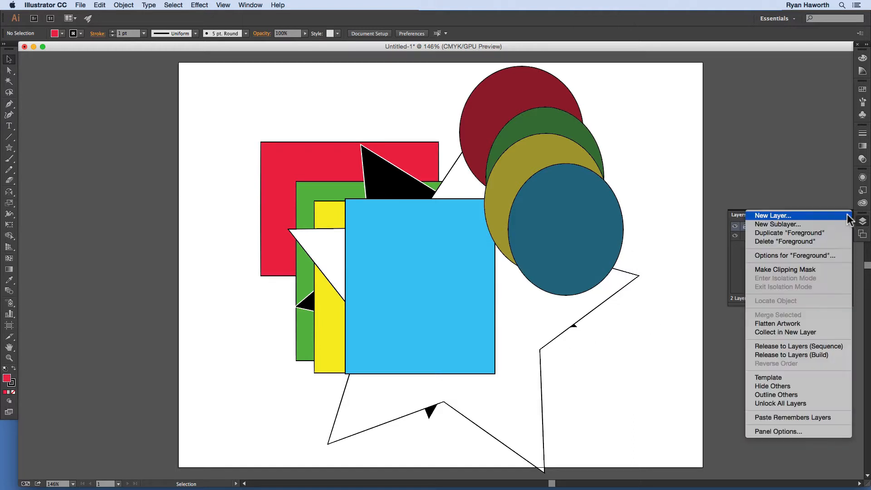
pyautogui.click(811, 197)
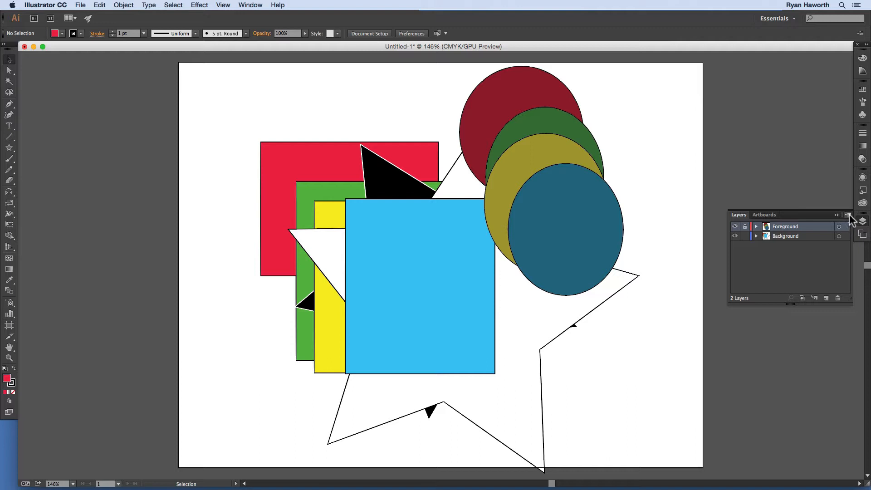
# Step: In the Foreground layer's options, change the name to Foregroundy and display the available layer colors
pyautogui.click(848, 215)
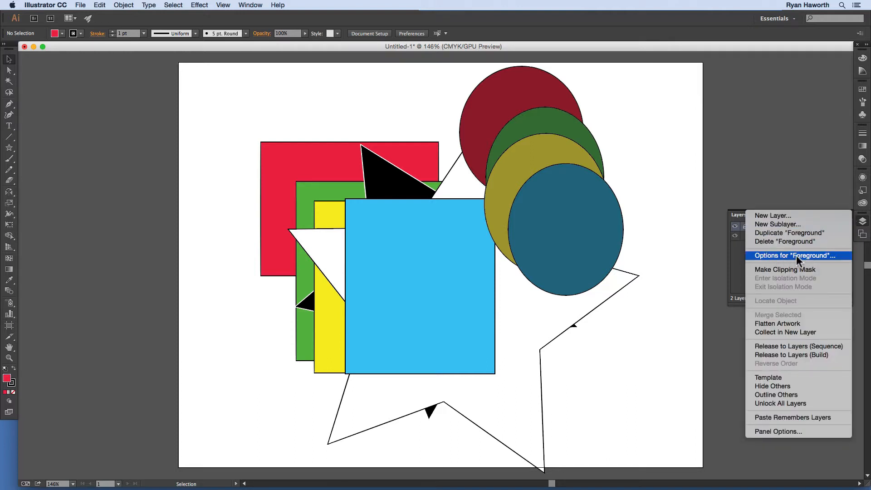
pyautogui.click(815, 255)
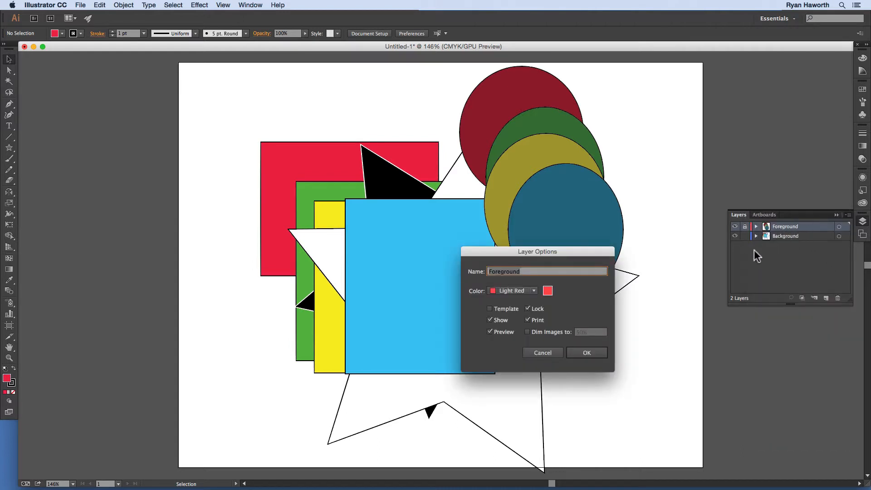
pyautogui.click(529, 271)
pyautogui.write('y')
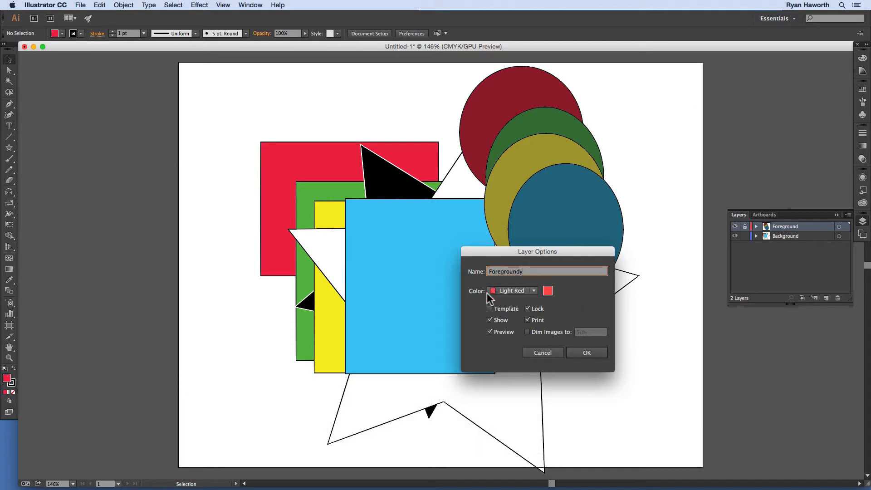
pyautogui.click(523, 292)
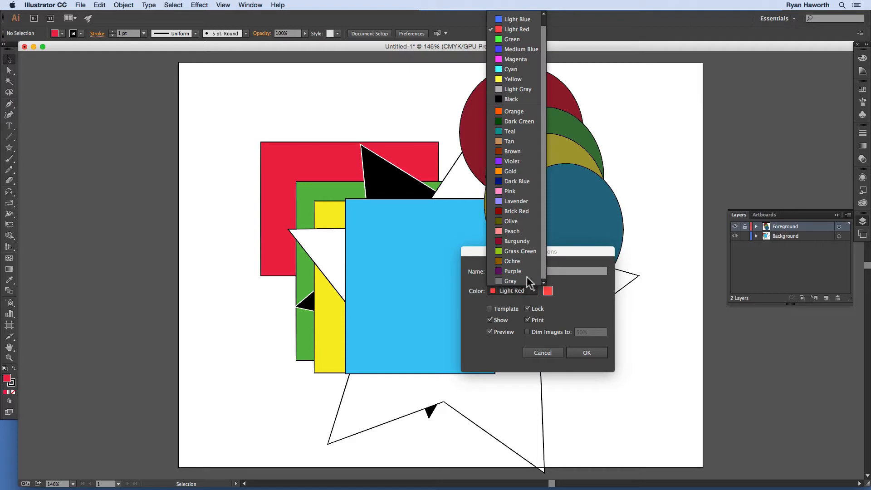
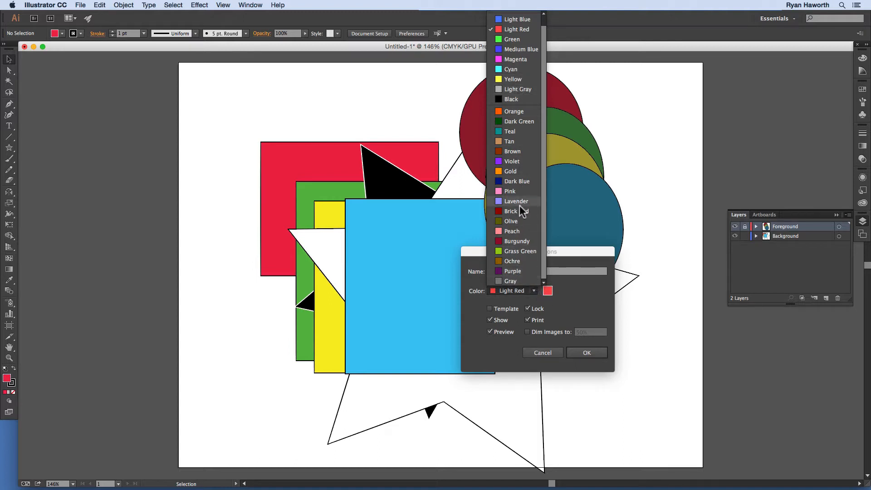
# Step: Try a custom yellow-green layer color from the color wheel and look through the other color picker modes
pyautogui.moveTo(544, 271); pyautogui.dragTo(519, 44)
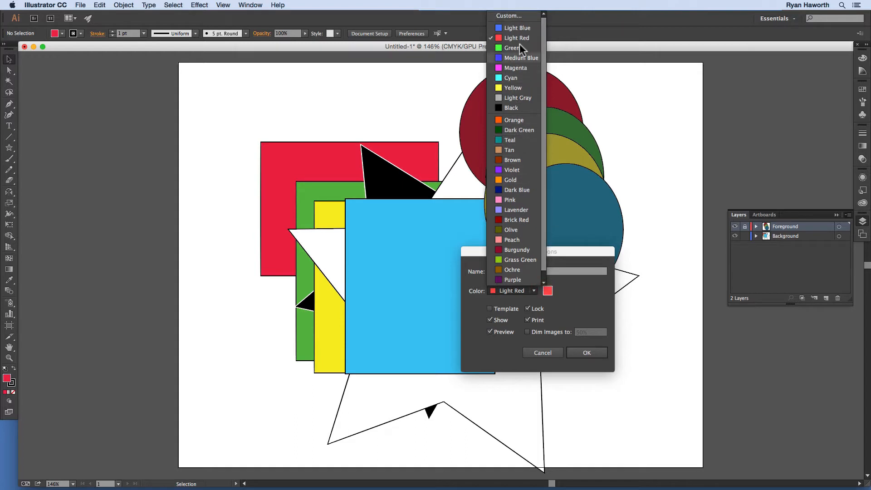
pyautogui.click(515, 16)
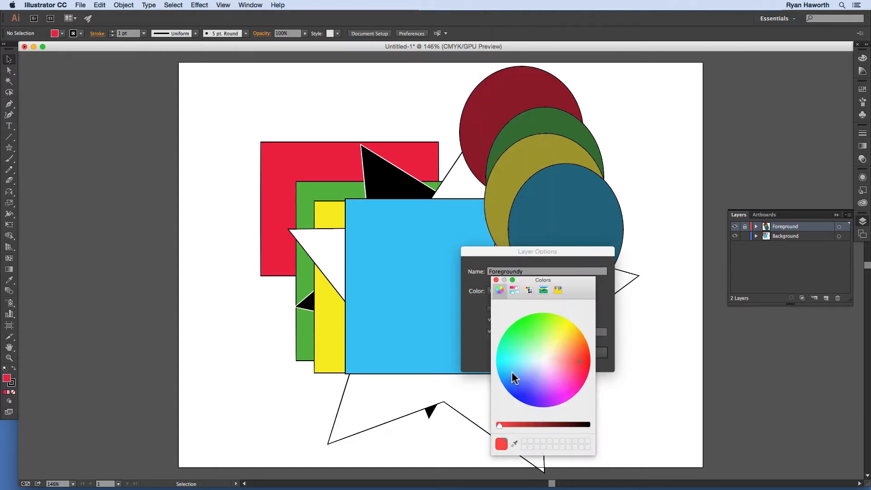
pyautogui.moveTo(580, 358)
pyautogui.mouseDown()
pyautogui.moveTo(527, 340)
pyautogui.moveTo(551, 328)
pyautogui.mouseUp()
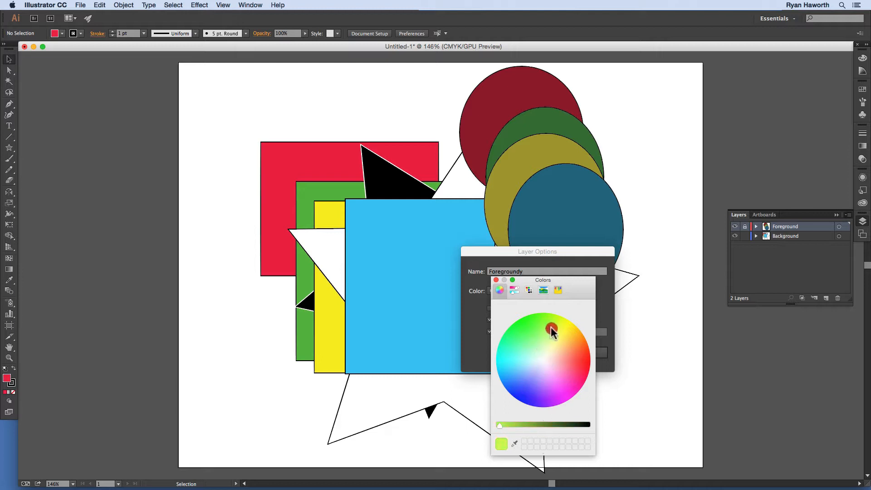
pyautogui.click(515, 290)
pyautogui.click(529, 290)
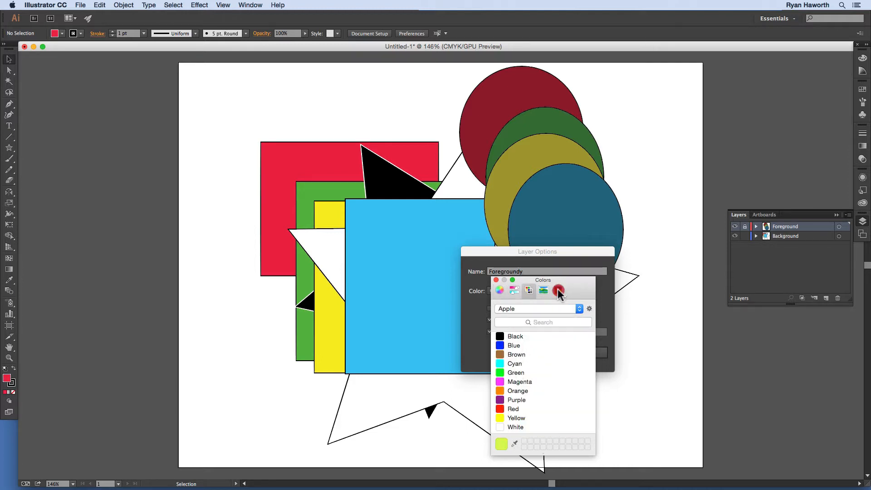
pyautogui.click(558, 290)
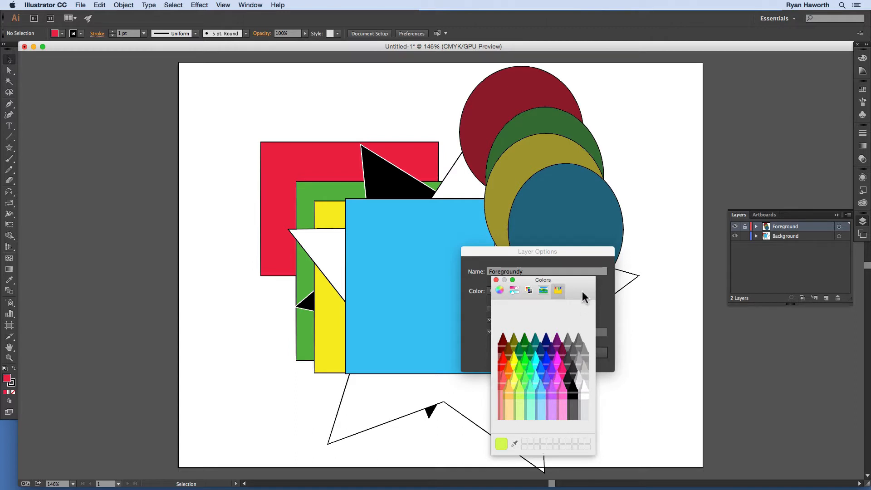
pyautogui.moveTo(583, 281); pyautogui.dragTo(608, 194)
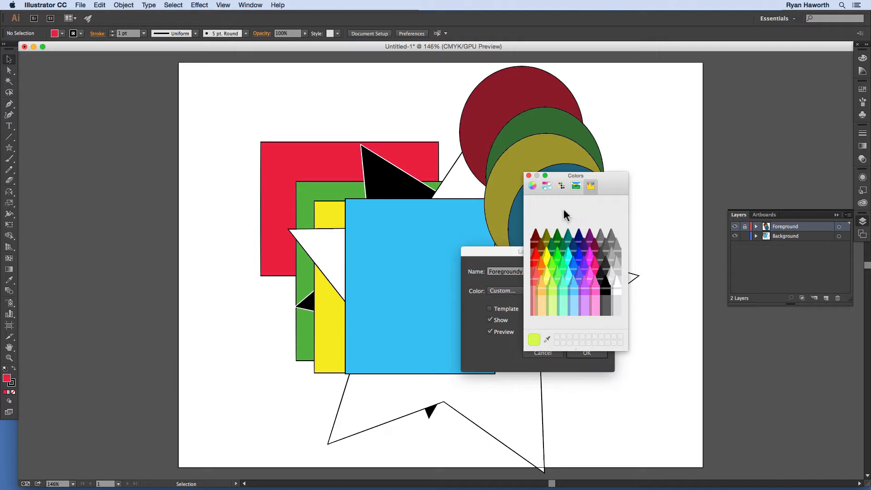
pyautogui.click(529, 175)
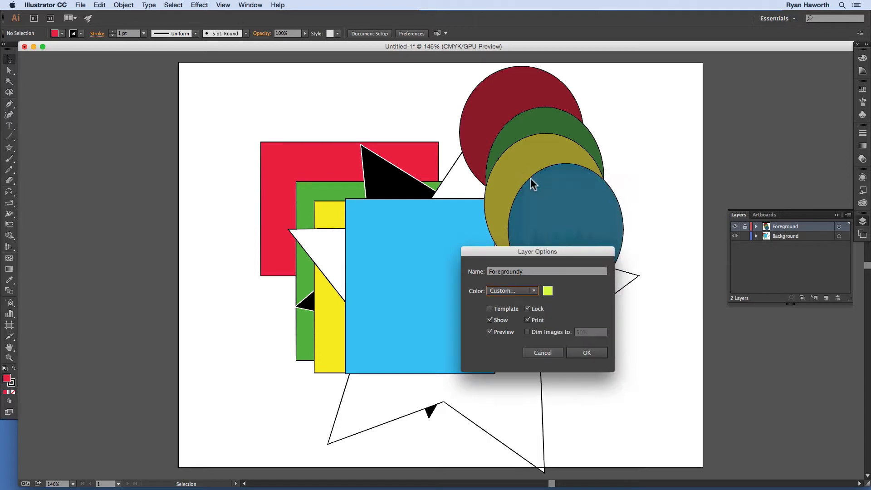
# Step: Set the layer's color to Green after looking through the available preset colors
pyautogui.click(534, 291)
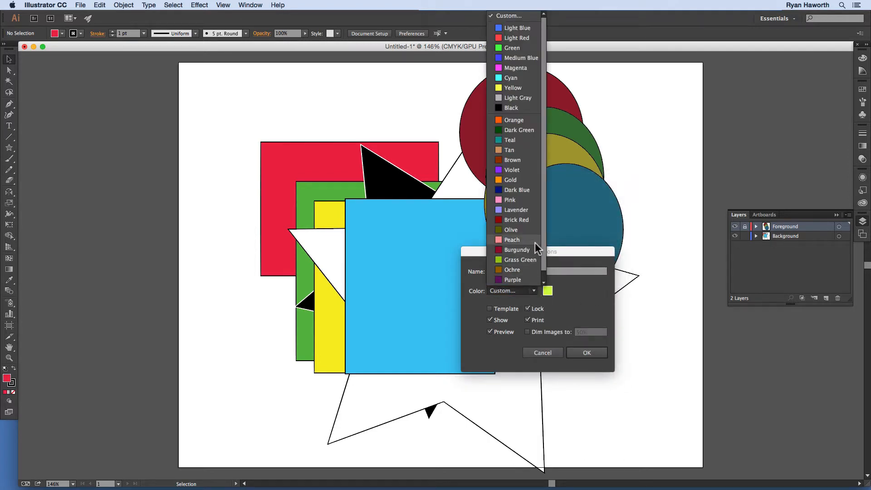
pyautogui.moveTo(546, 268); pyautogui.dragTo(548, 277)
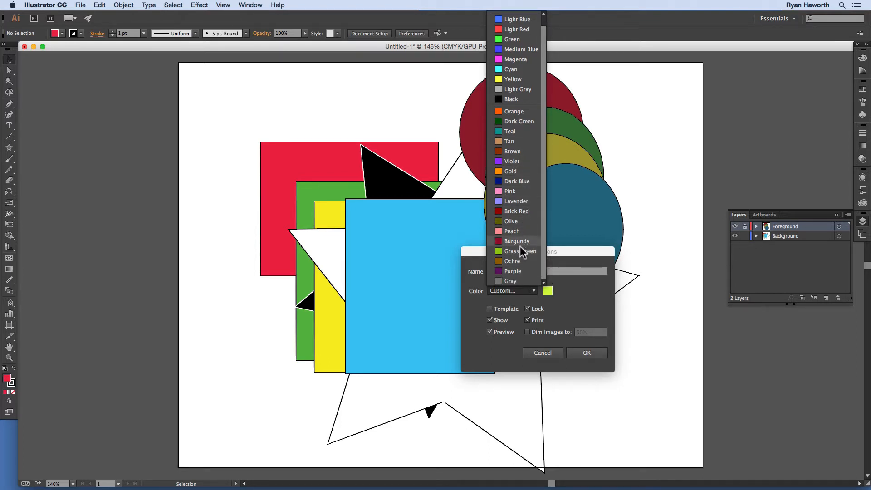
pyautogui.scroll(1, 522, 150)
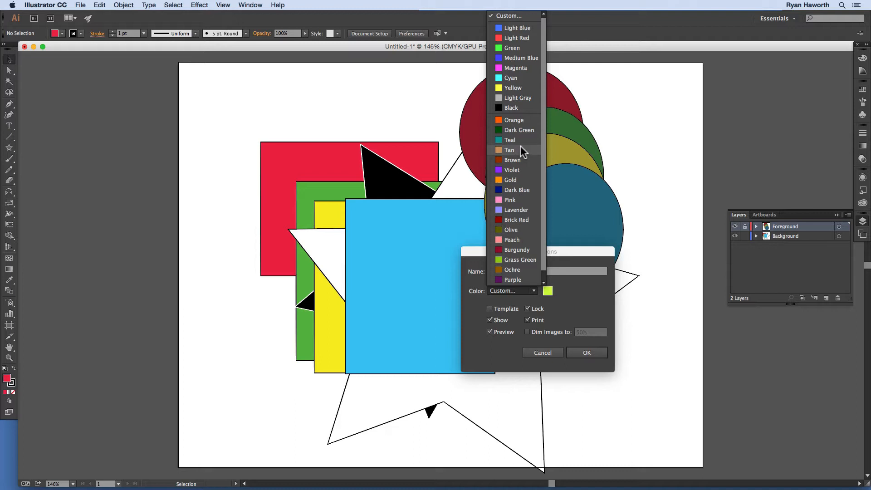
pyautogui.click(545, 98)
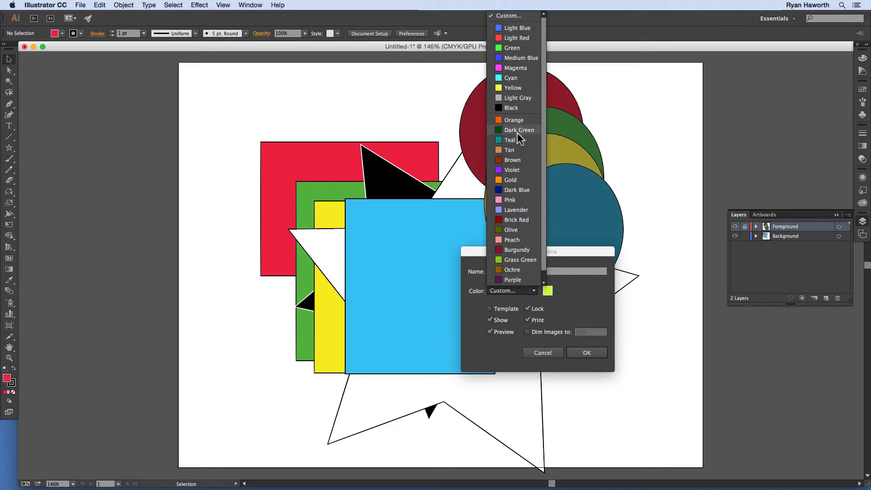
pyautogui.click(519, 48)
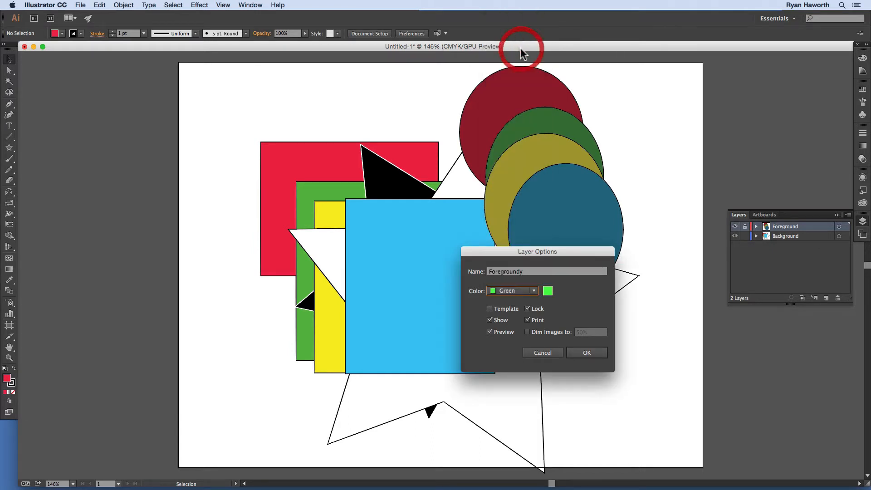
# Step: Try the Template, Lock and Show options, apply the layer options with Preview off, and return the Foregroundy layer to preview mode
pyautogui.click(489, 309)
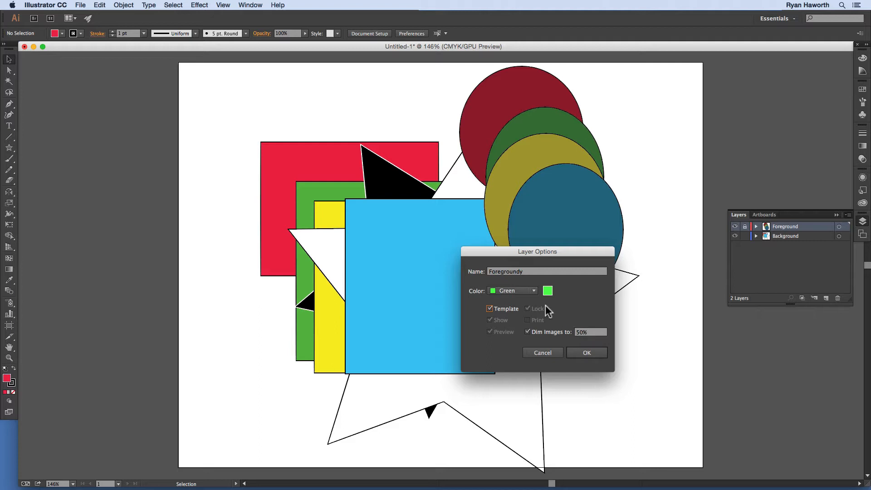
pyautogui.click(496, 309)
pyautogui.click(529, 308)
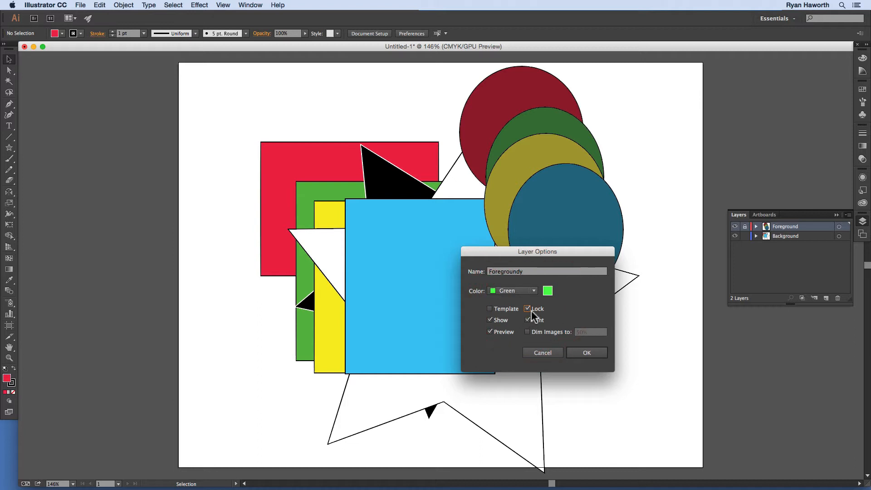
pyautogui.click(490, 319)
pyautogui.click(489, 320)
pyautogui.click(490, 332)
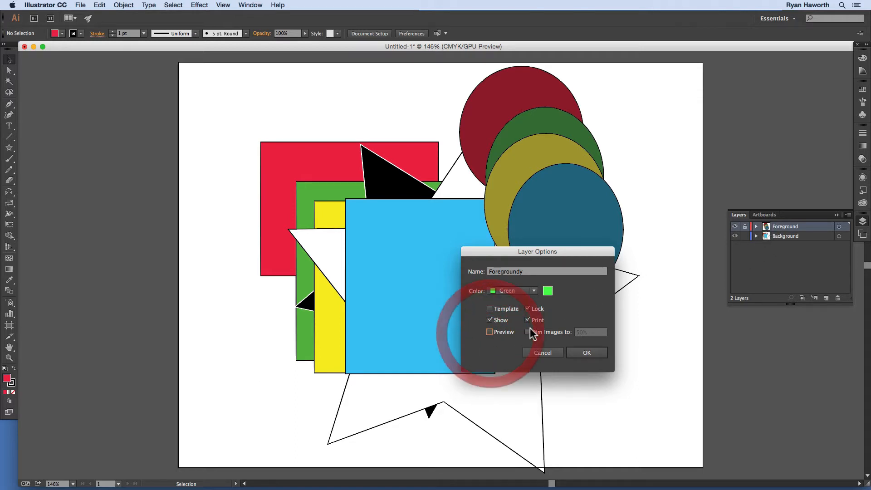
pyautogui.click(578, 352)
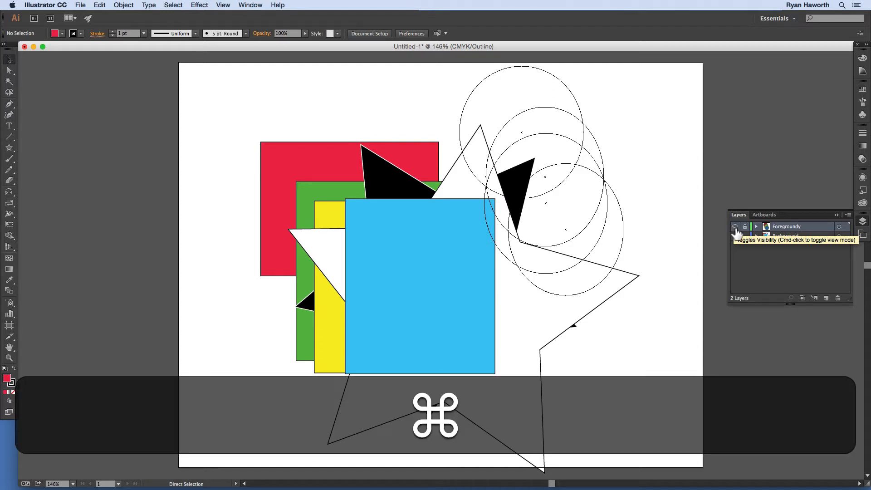
pyautogui.keyDown('super'); pyautogui.click(735, 227); pyautogui.keyUp('super')
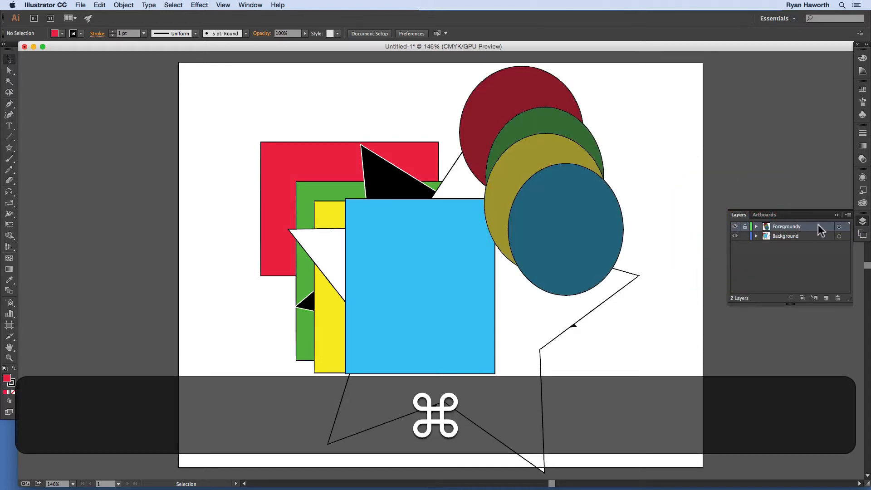
# Step: Try turning off Print in the Foregroundy layer's options and cancel the change
pyautogui.doubleClick(821, 226)
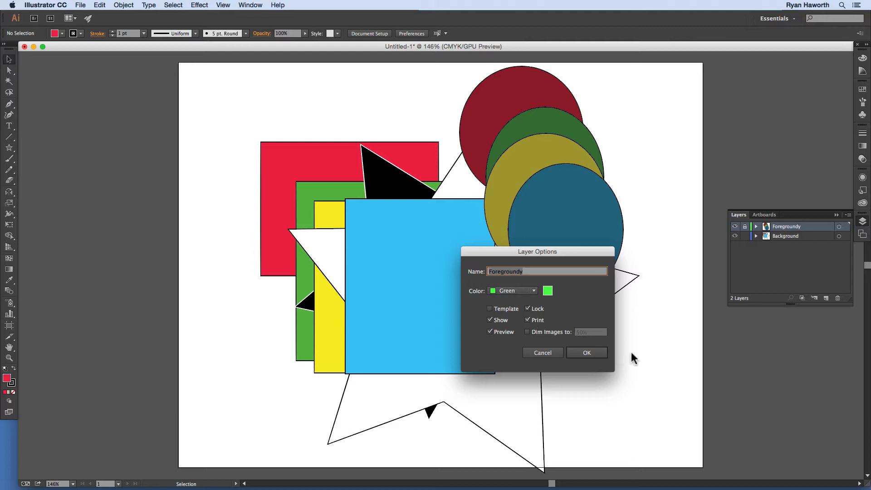
pyautogui.click(529, 319)
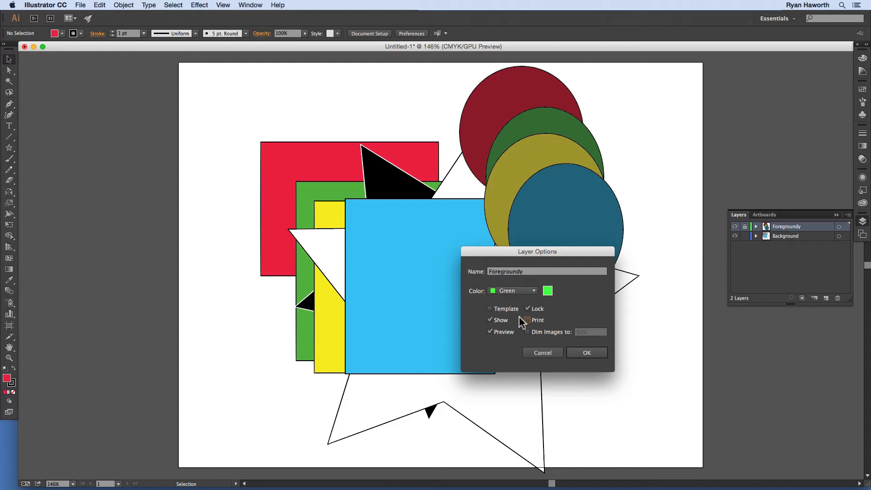
pyautogui.click(543, 353)
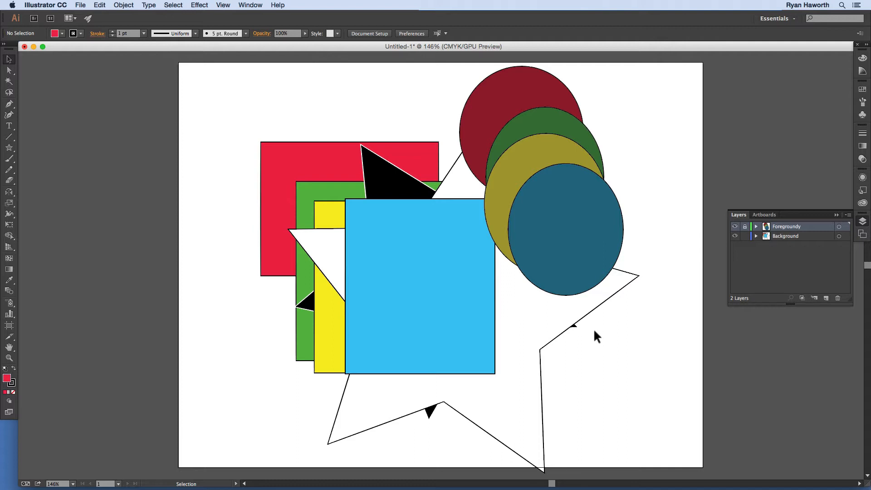
# Step: Switch the Foregroundy layer to outline mode and back to preview, and toggle its lock off and on again
pyautogui.keyDown('super'); pyautogui.click(735, 227); pyautogui.keyUp('super')
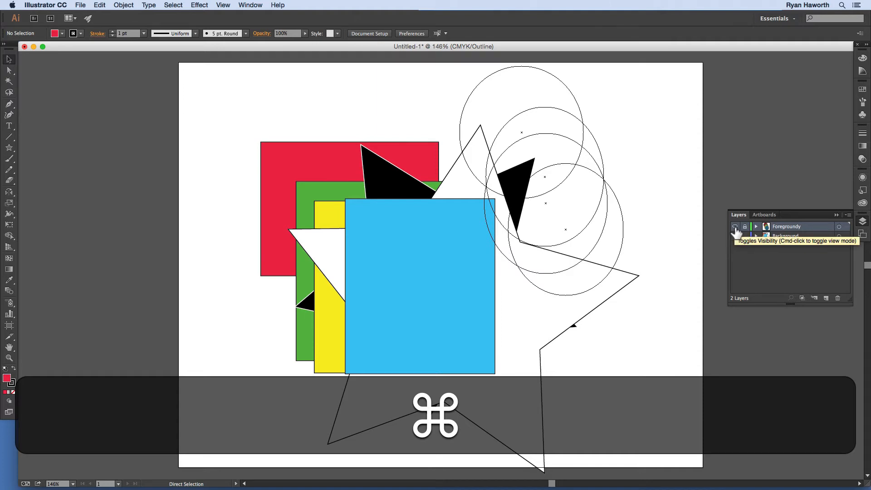
pyautogui.keyDown('super'); pyautogui.click(736, 228); pyautogui.keyUp('super')
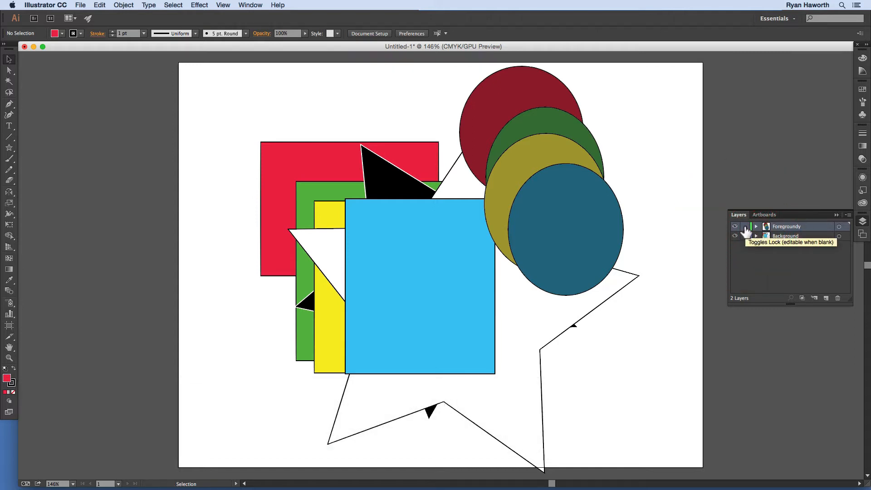
pyautogui.click(746, 228)
pyautogui.click(746, 229)
pyautogui.click(746, 227)
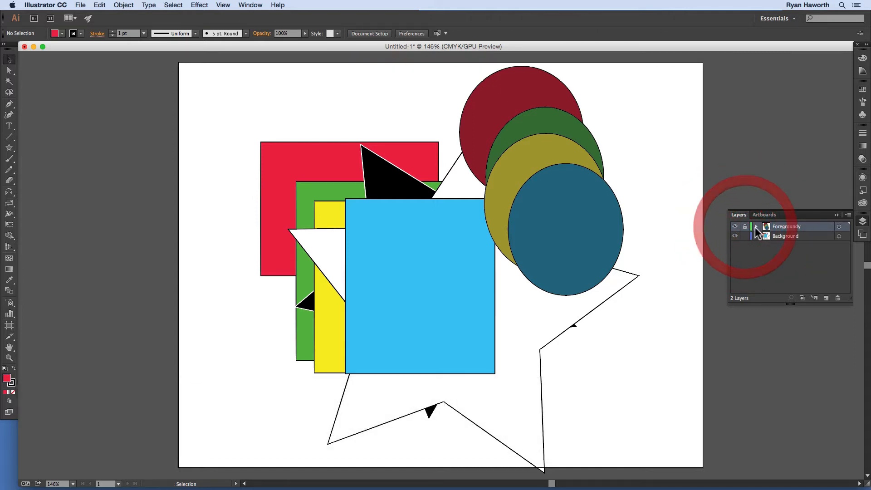
# Step: Expand the Foregroundy layer to examine the paths it contains, and collapse it again
pyautogui.click(756, 226)
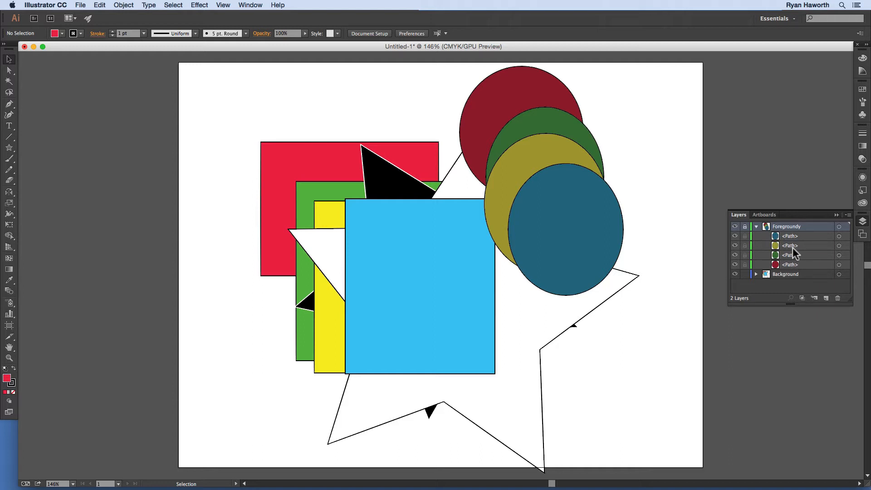
pyautogui.click(782, 226)
pyautogui.click(756, 226)
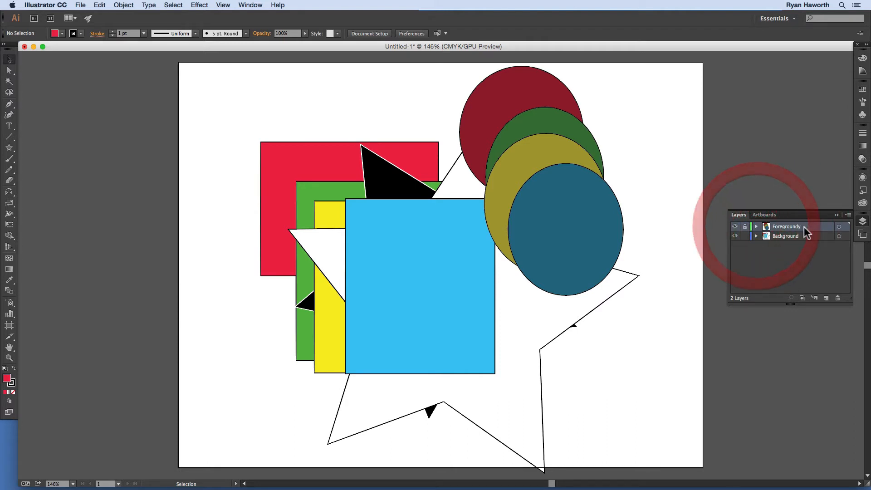
# Step: Unlock the Foregroundy layer, select all of its artwork at once, and clear the selection
pyautogui.click(744, 227)
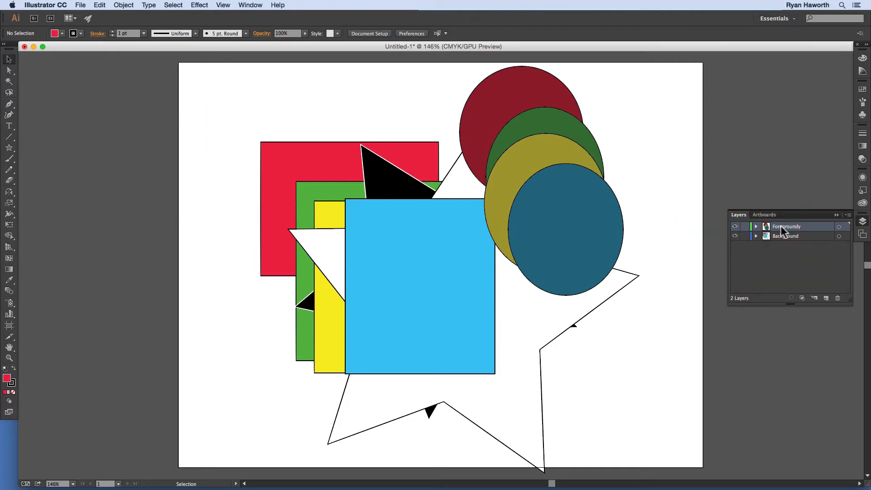
pyautogui.click(846, 228)
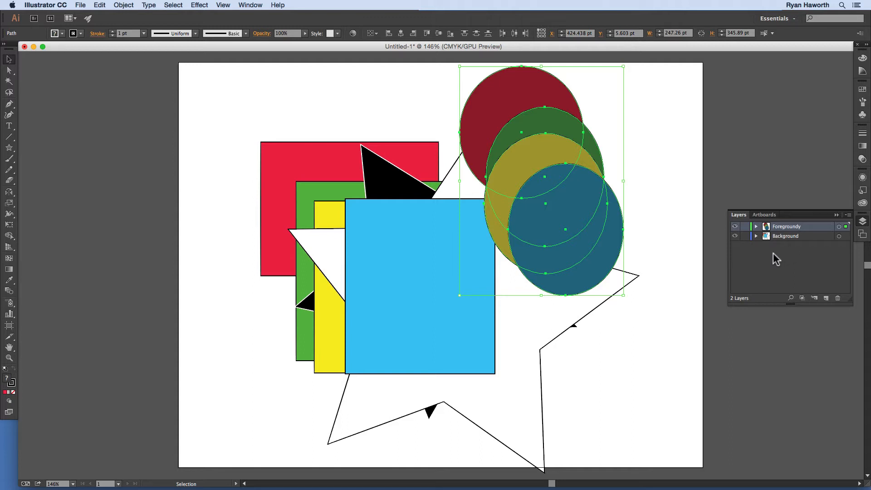
pyautogui.click(706, 283)
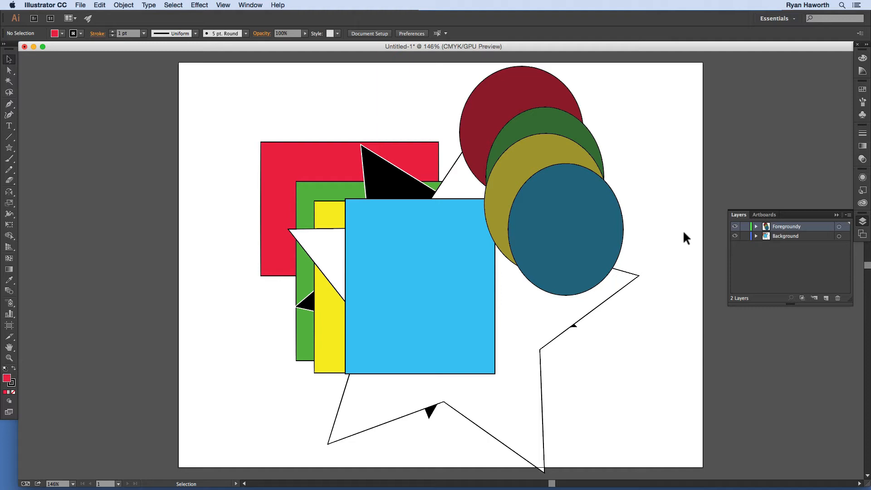
# Step: Move the dark red circle from the Foregroundy layer to the Background layer with Send to Current Layer
pyautogui.click(549, 90)
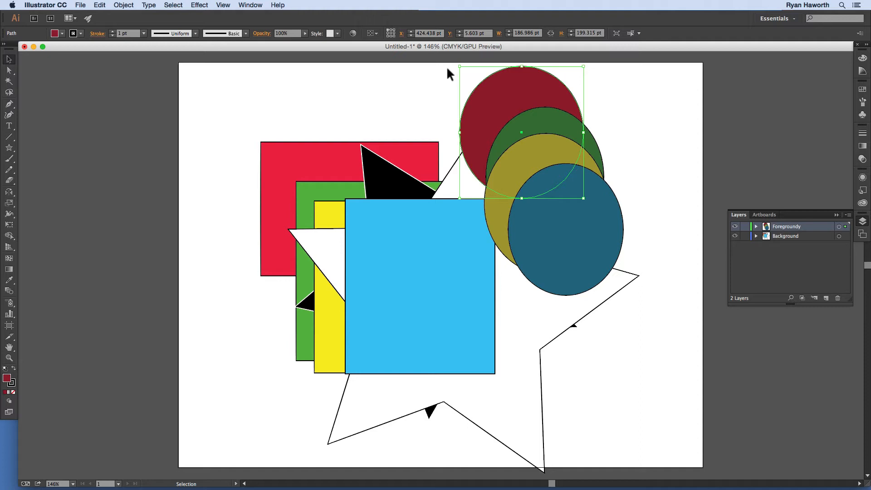
pyautogui.click(530, 92)
pyautogui.click(788, 234)
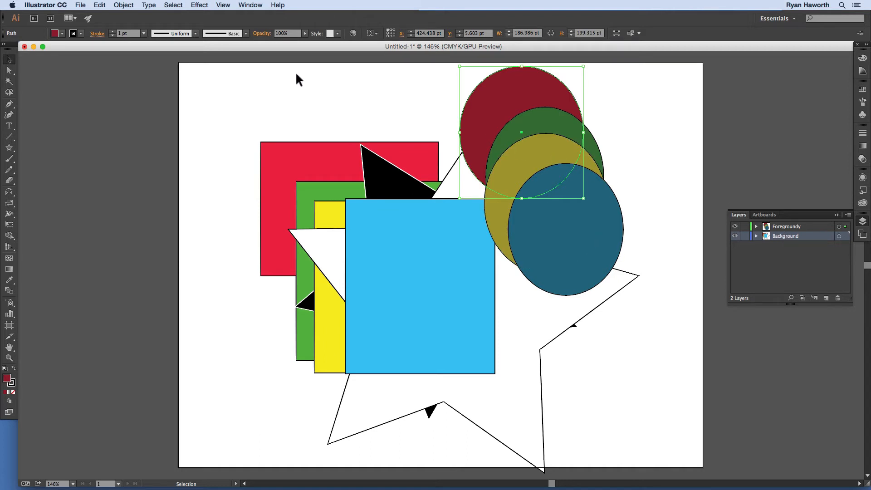
pyautogui.click(123, 5)
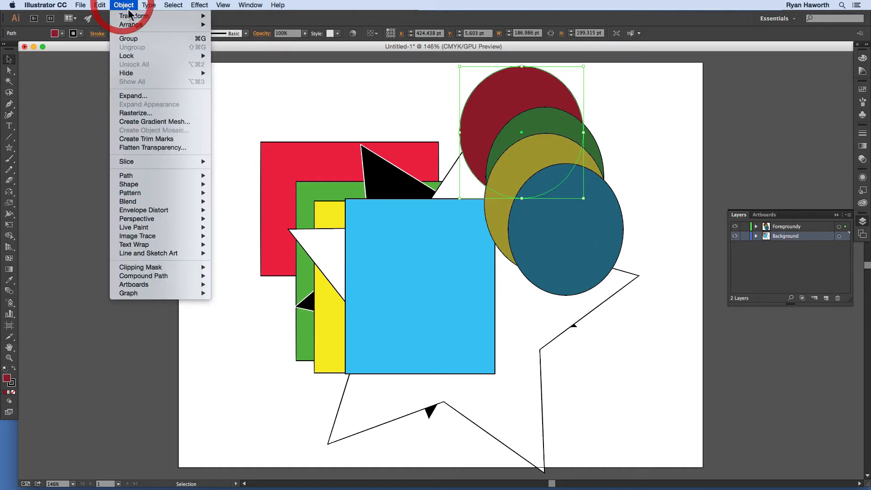
pyautogui.moveTo(141, 24)
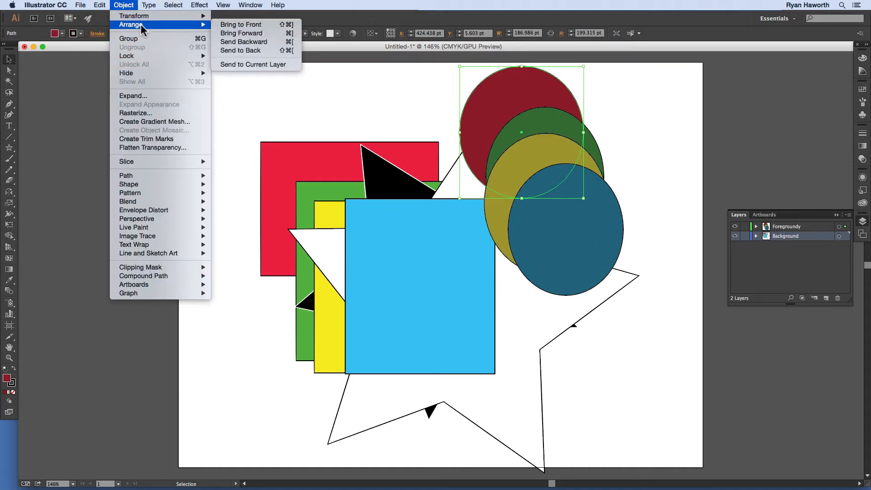
pyautogui.click(259, 64)
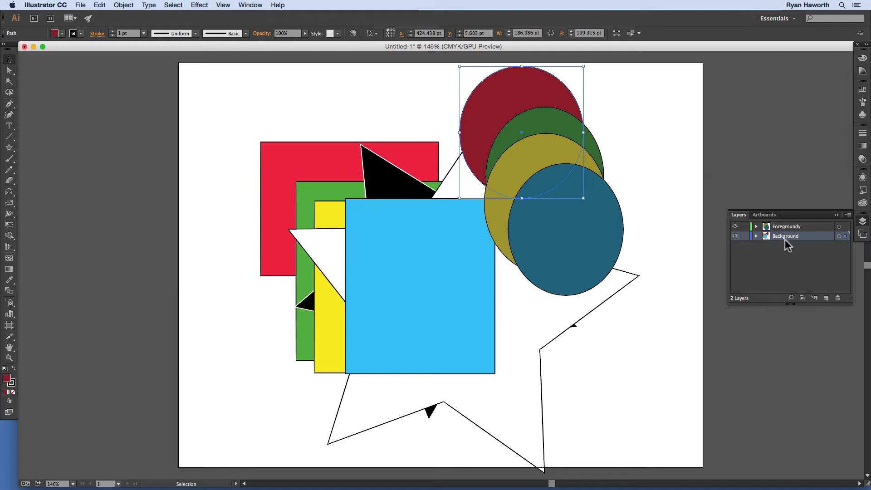
# Step: Hide the Foregroundy layer temporarily and expand the Background layer to examine where the dark red circle's path sits
pyautogui.click(735, 227)
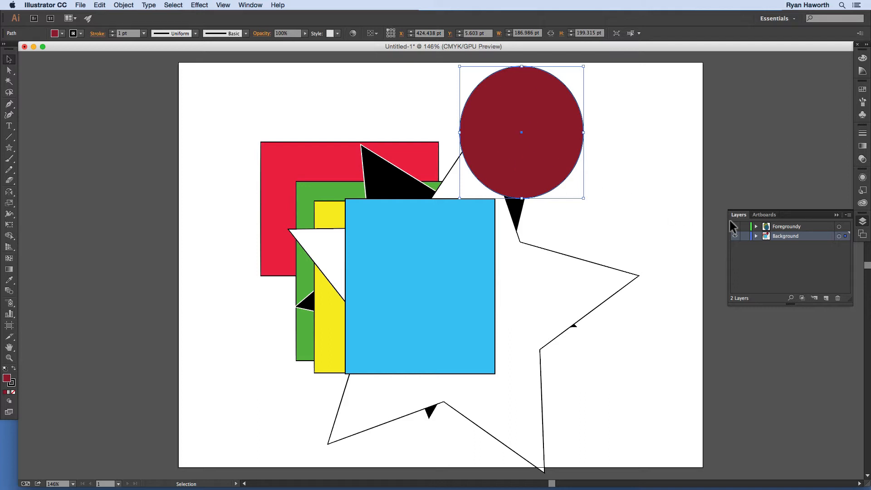
pyautogui.click(756, 236)
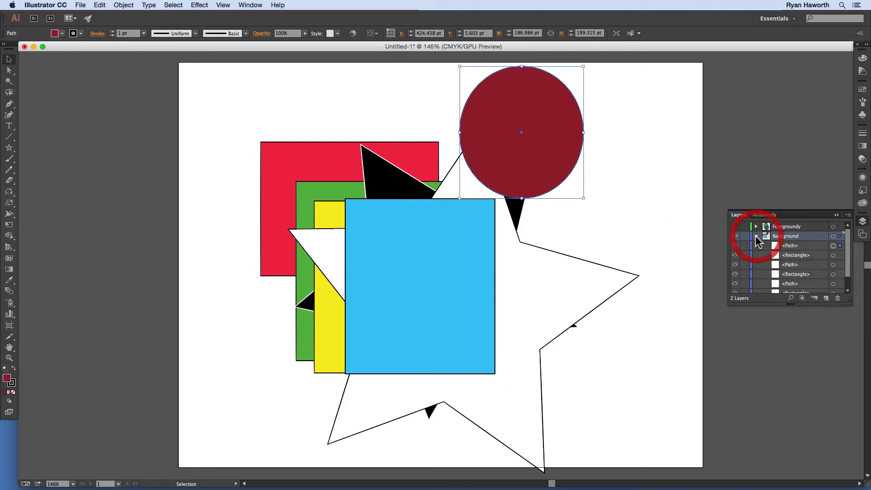
pyautogui.click(792, 245)
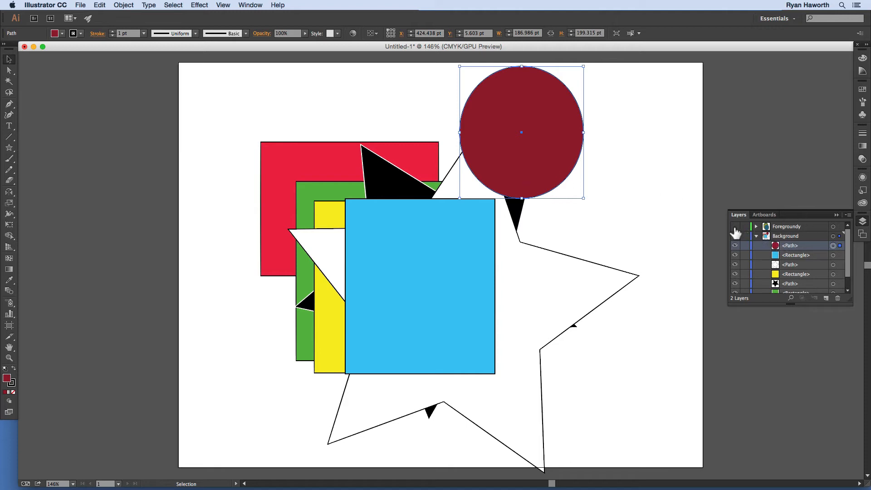
pyautogui.click(735, 227)
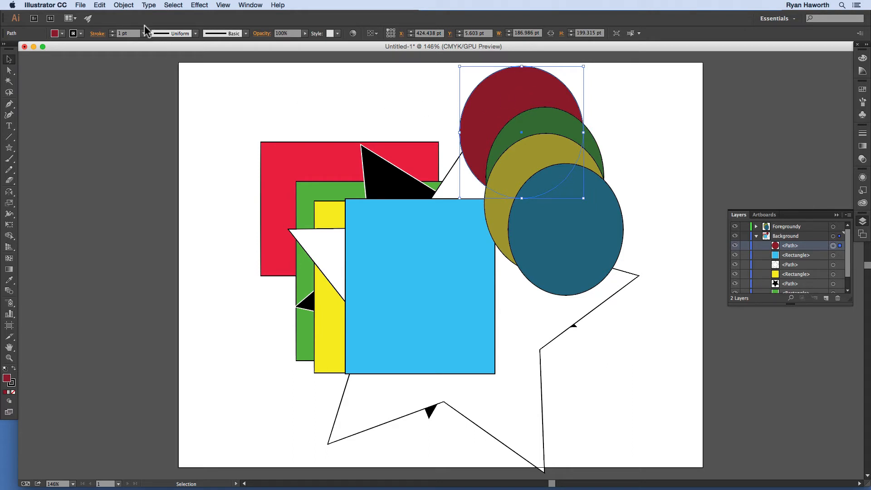
# Step: Move the dark red circle back to the Foregroundy layer with Send to Current Layer, and collapse the Background layer
pyautogui.click(123, 5)
pyautogui.moveTo(145, 25)
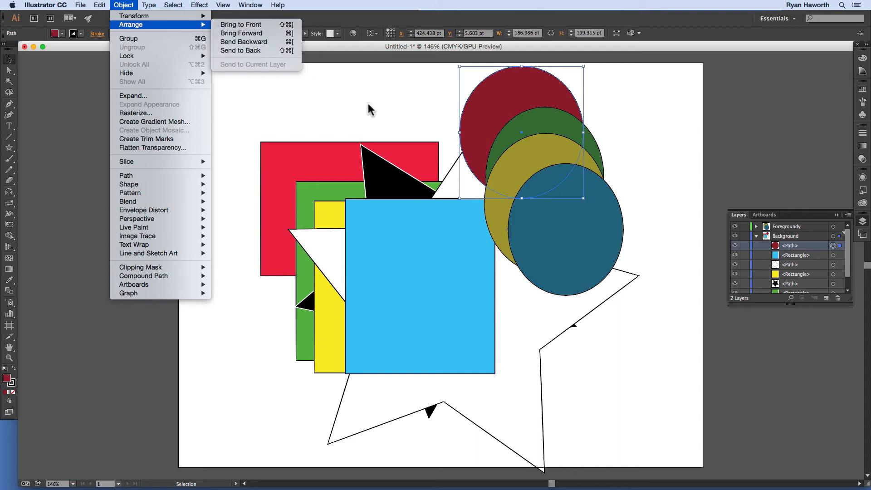
pyautogui.click(790, 229)
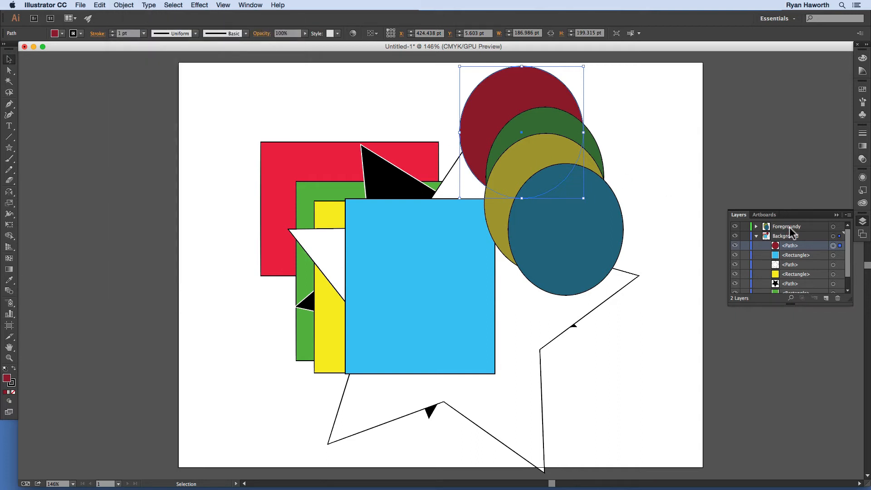
pyautogui.click(790, 228)
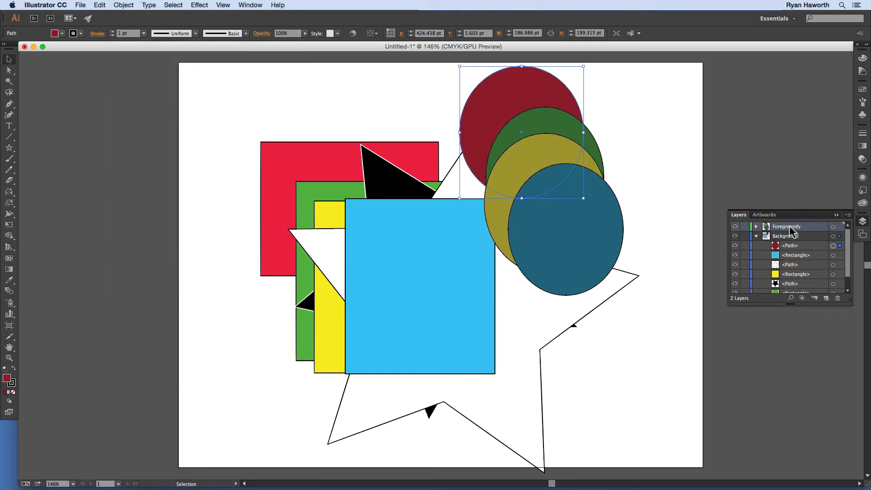
pyautogui.click(130, 6)
pyautogui.moveTo(138, 25)
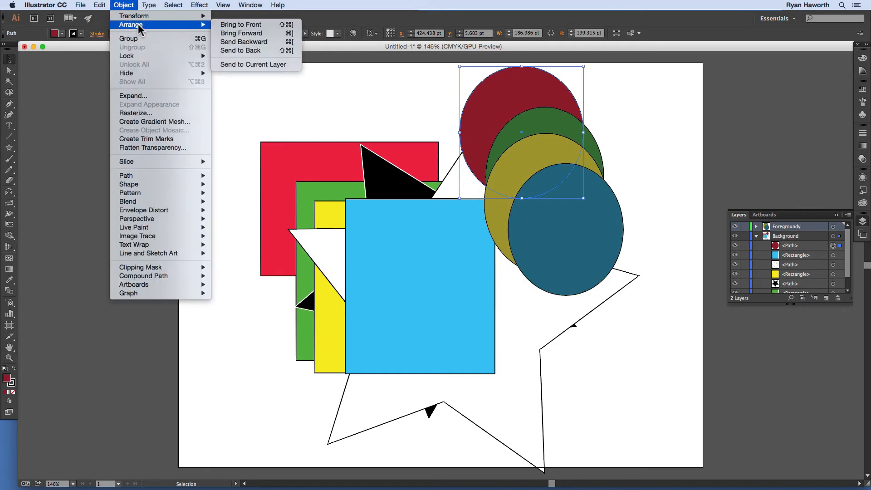
pyautogui.click(255, 64)
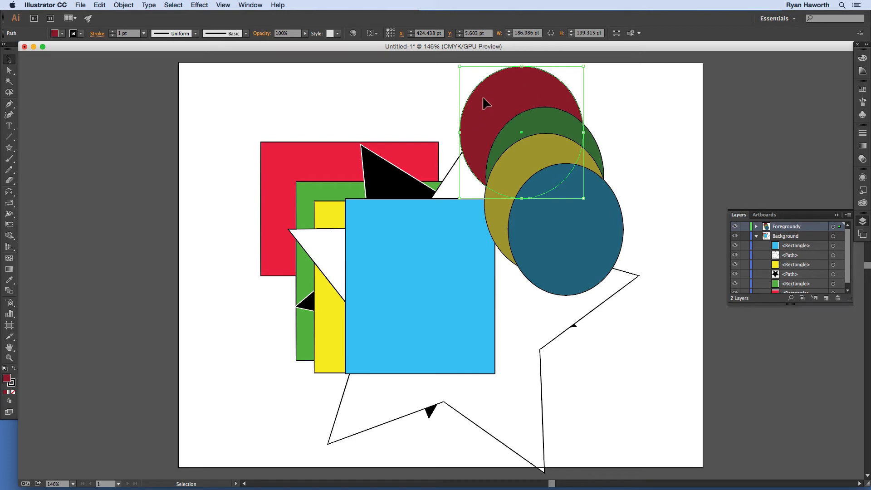
pyautogui.click(756, 236)
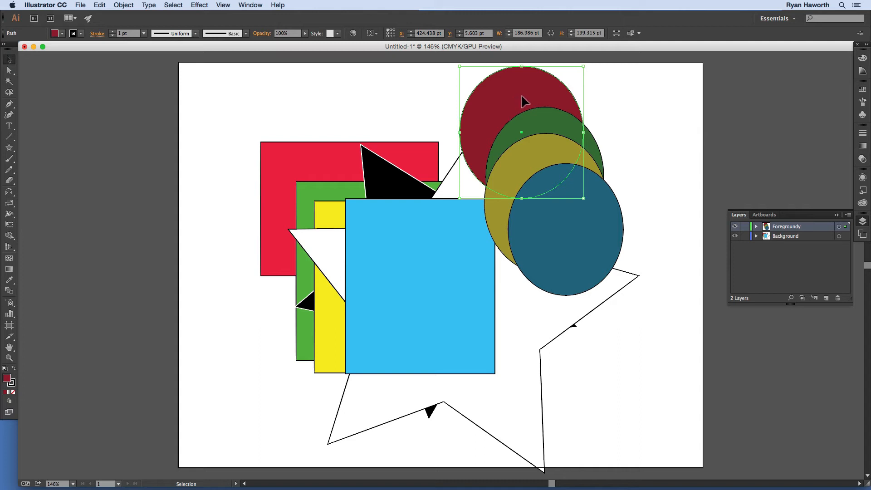
# Step: Copy the dark red circle, hide the Foregroundy layer, make Background the active layer and expand it to show all its objects
pyautogui.press('super+c')
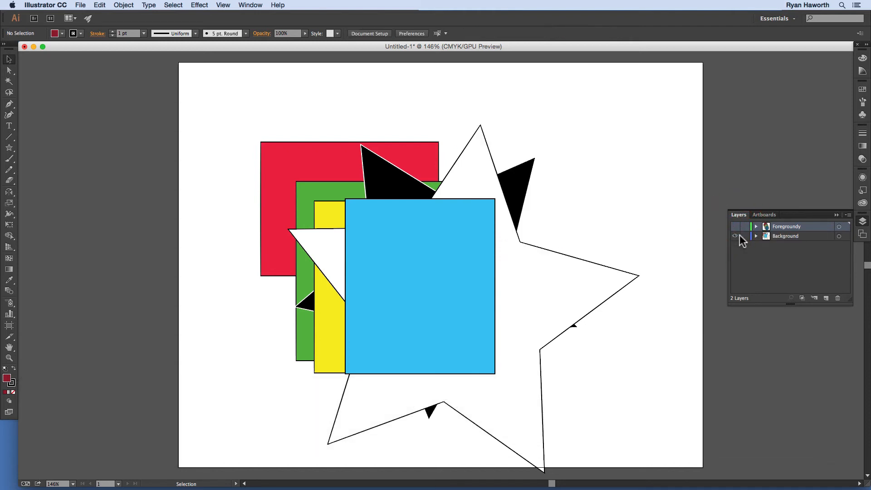
pyautogui.click(744, 227)
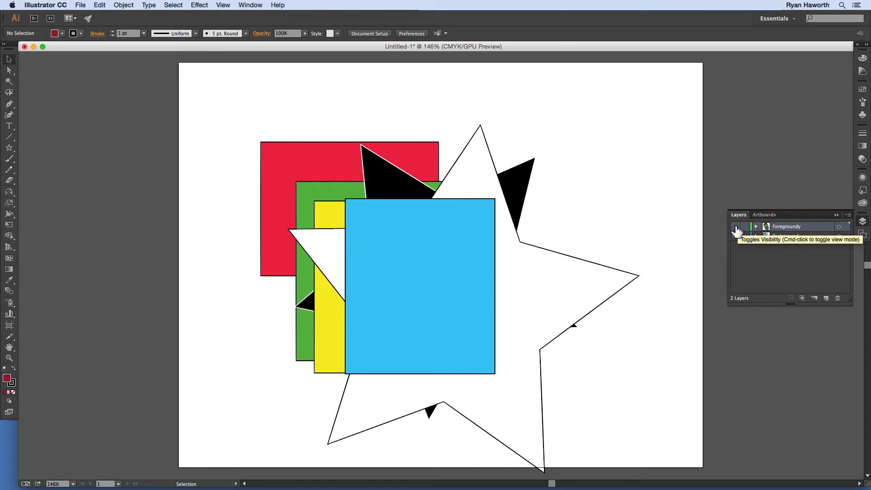
pyautogui.click(781, 236)
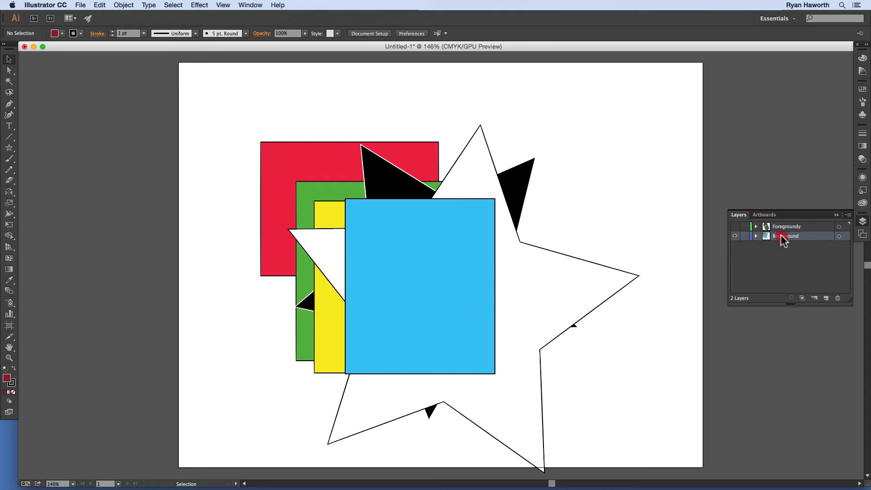
pyautogui.click(756, 236)
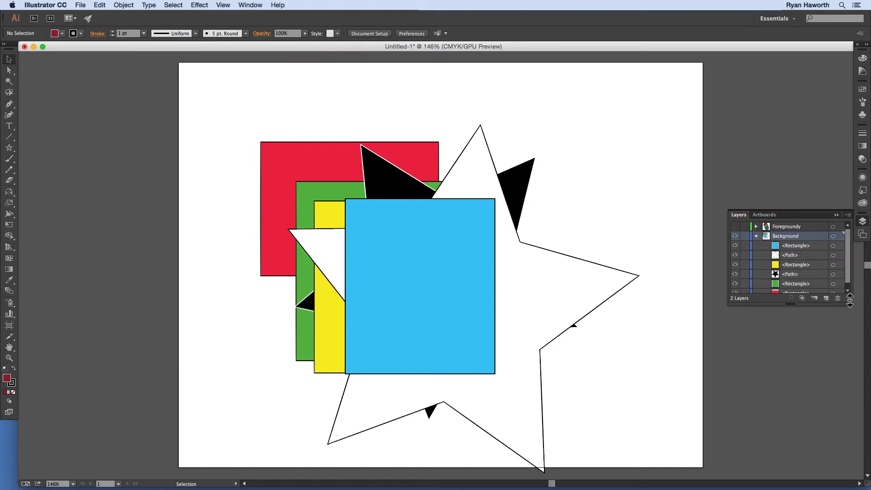
pyautogui.moveTo(850, 301); pyautogui.dragTo(852, 348)
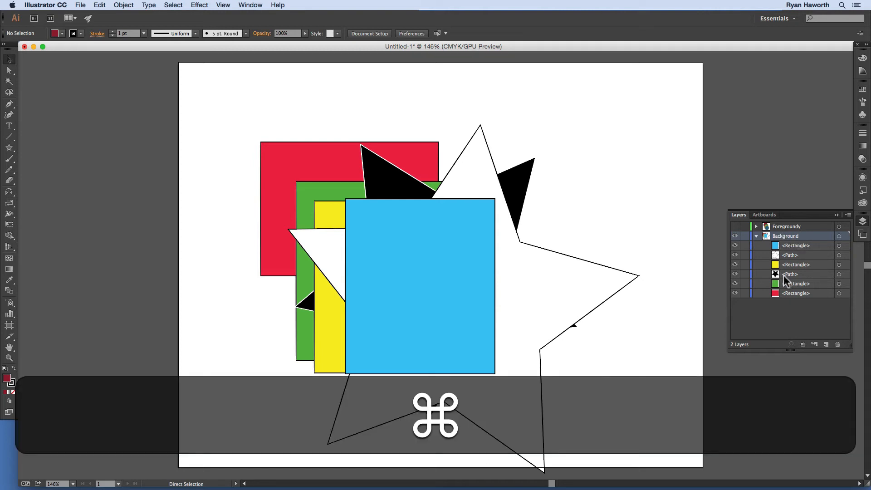
# Step: Try Paste in Front to put the copied circle at its original position on the Background layer, and undo it
pyautogui.press('super+f')
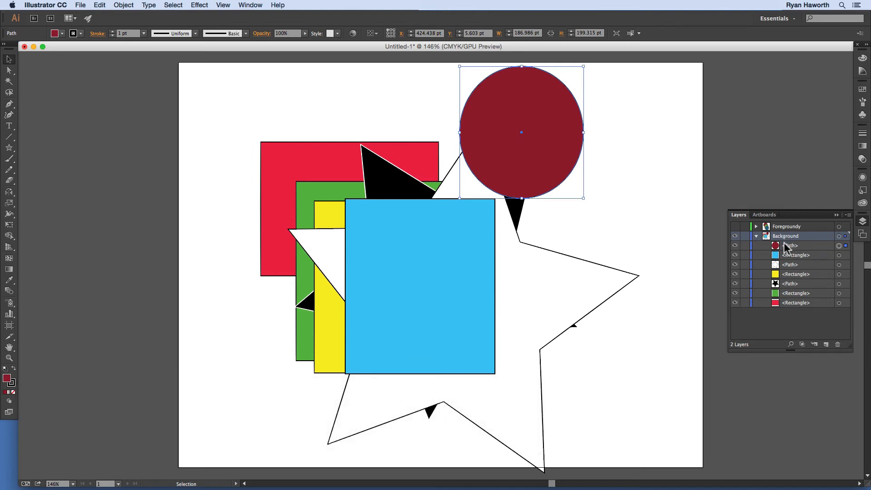
pyautogui.press('super')
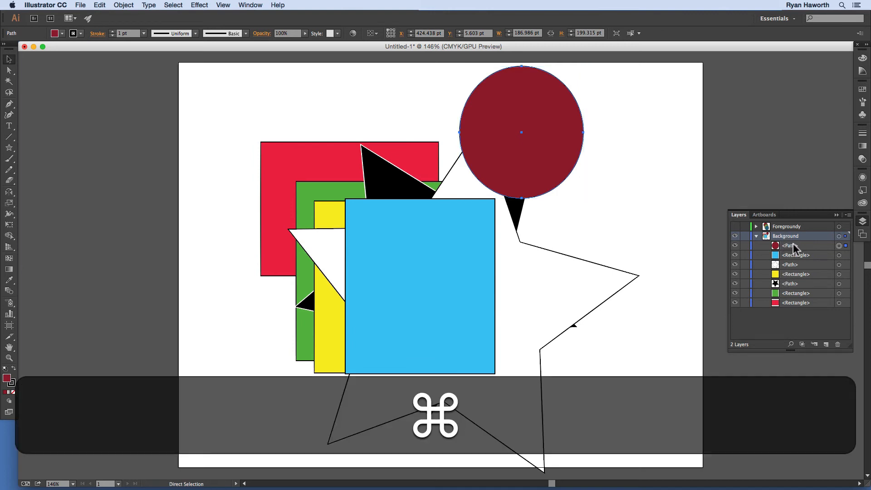
pyautogui.press('super+z')
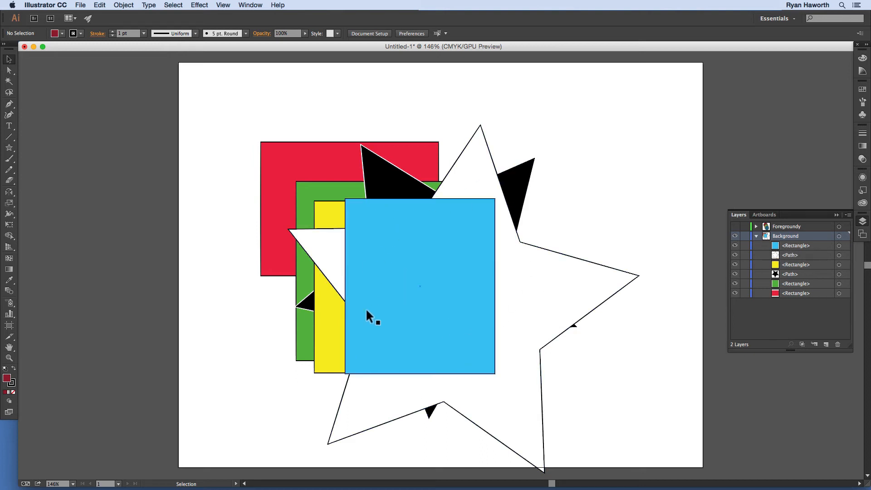
# Step: Try a regular paste of the copied circle onto the Background layer, and undo it
pyautogui.press('super')
pyautogui.press('super+v')
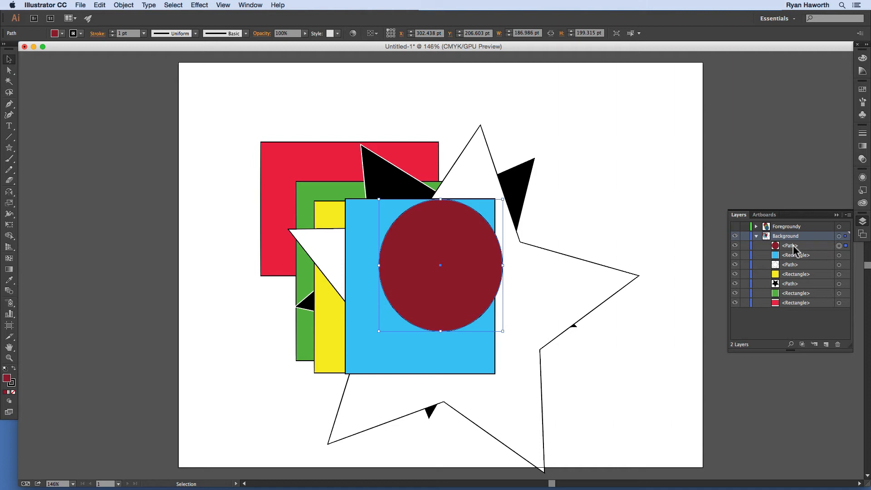
pyautogui.press('super+z')
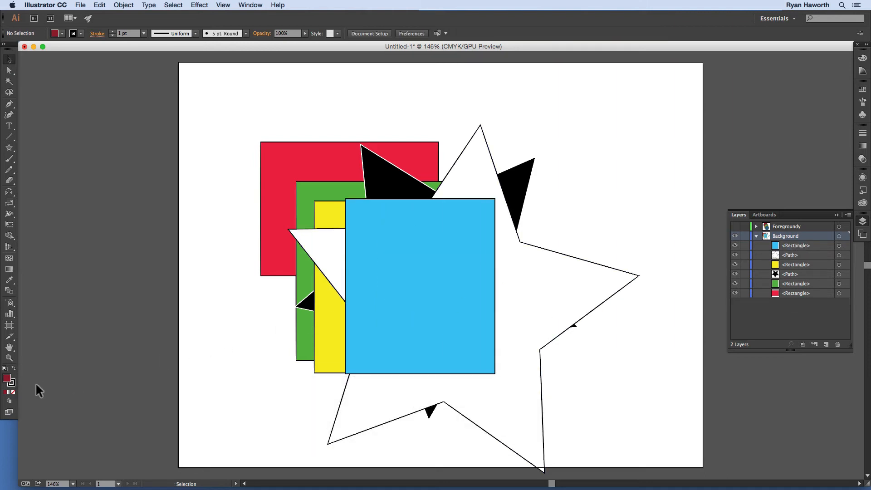
# Step: Paste the circle in Draw Behind mode, return to Draw Normal, and delete the pasted circle
pyautogui.click(10, 400)
pyautogui.click(38, 415)
pyautogui.press('super+v')
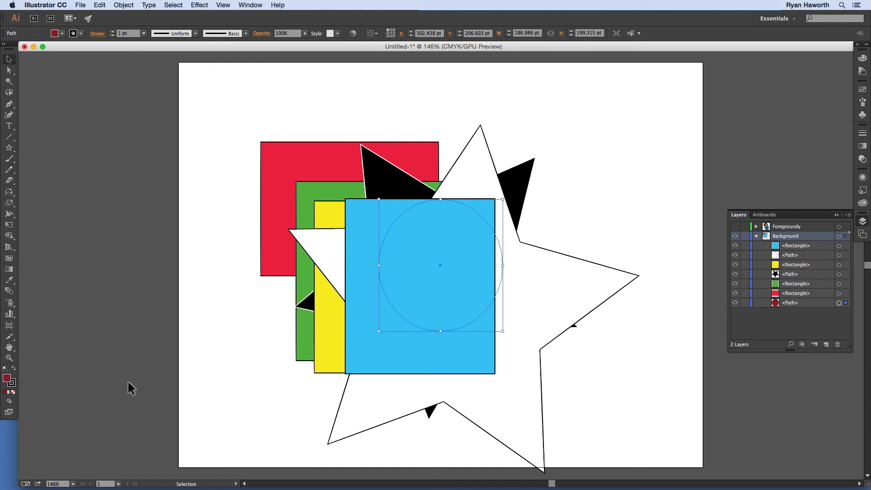
pyautogui.click(10, 401)
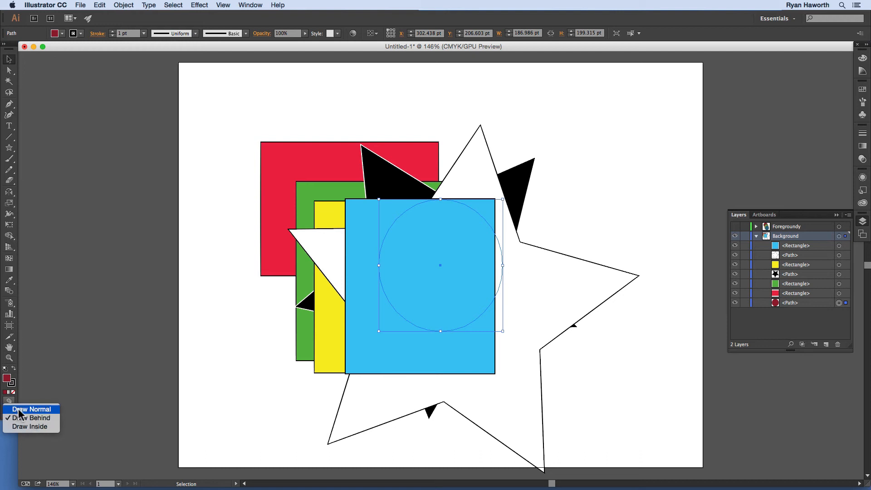
pyautogui.click(21, 410)
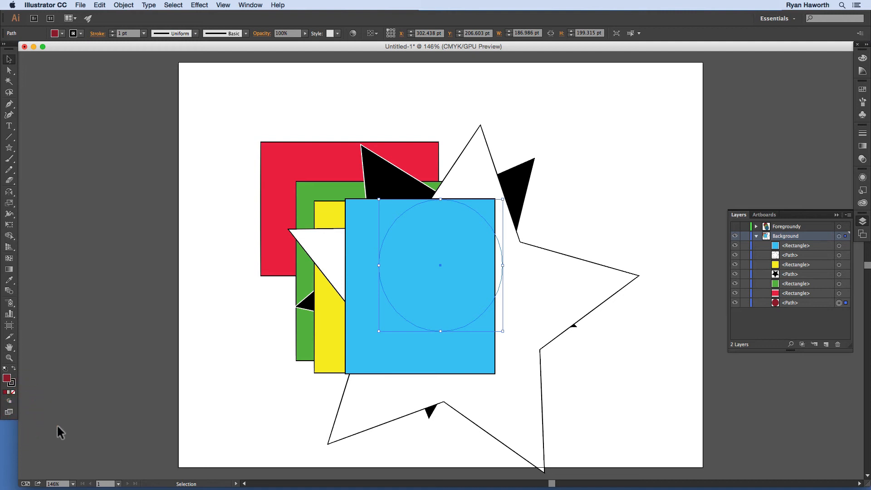
pyautogui.press('BackSpace')
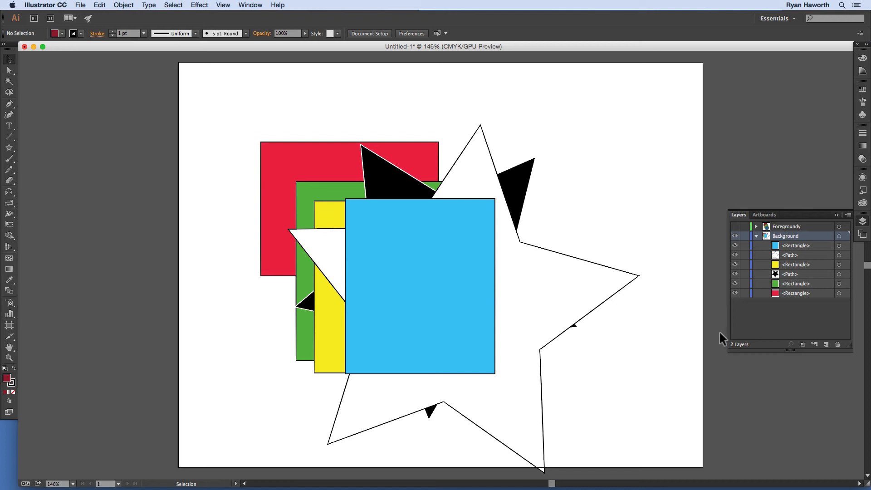
# Step: Try Paste in Front with only the black star's sublayer highlighted and no artwork selected, and undo it
pyautogui.click(793, 275)
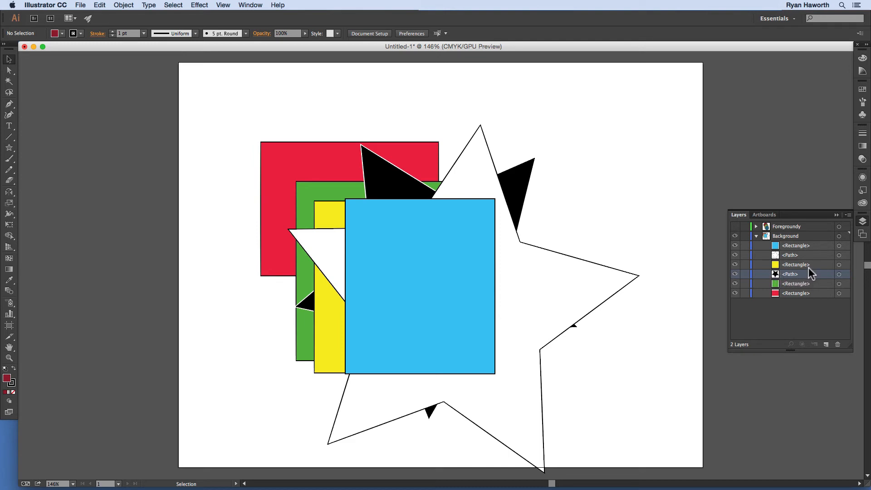
pyautogui.press('super')
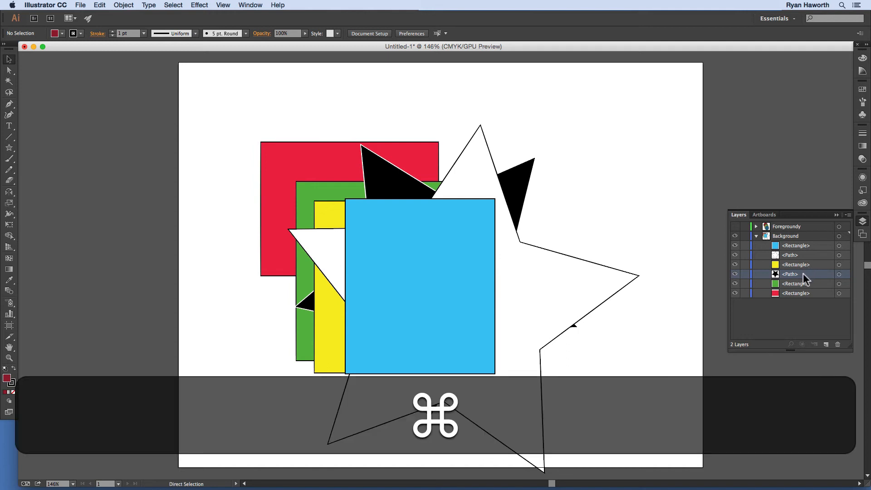
pyautogui.press('super+f')
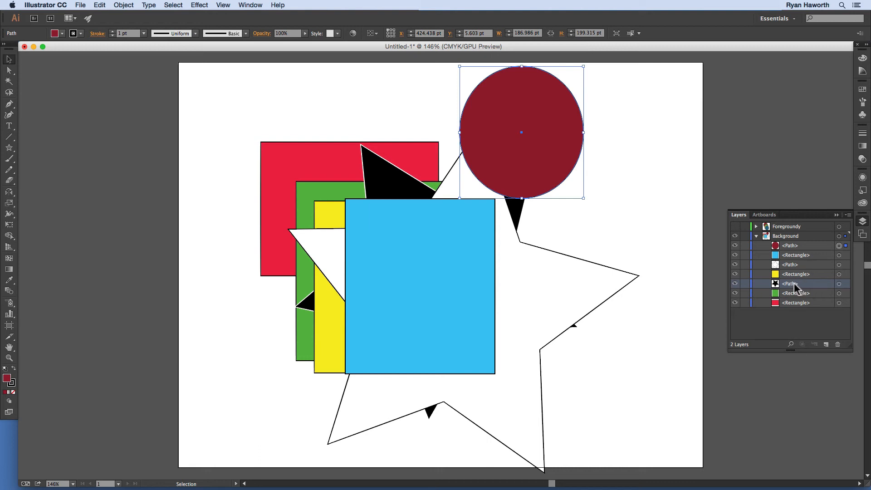
pyautogui.press('super+z')
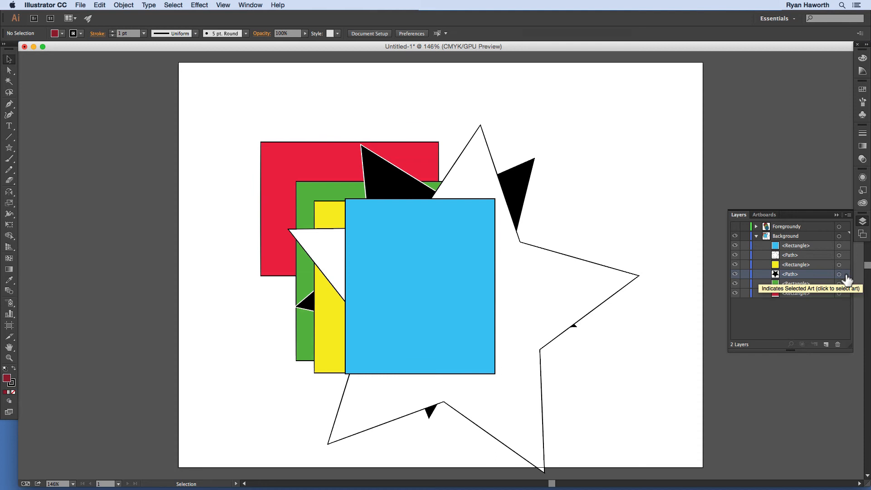
# Step: Select the black star's artwork through its sublayer, and paste the copied circle directly in front of it
pyautogui.click(846, 275)
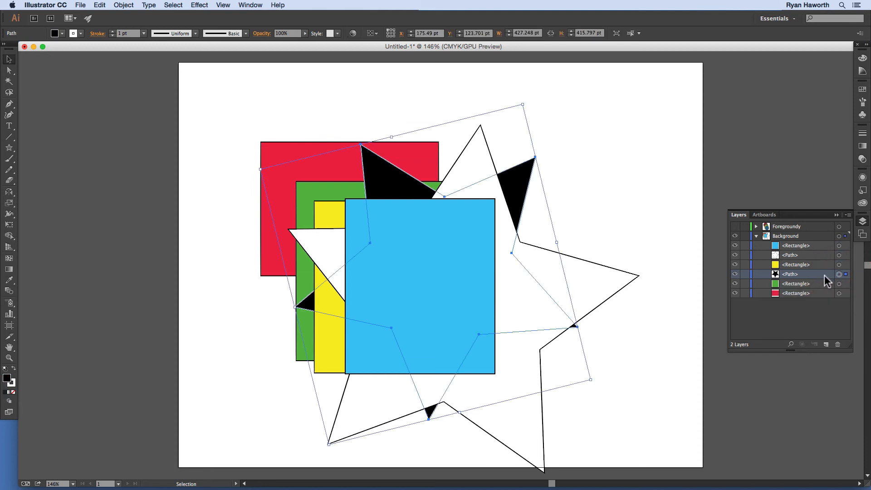
pyautogui.press('super')
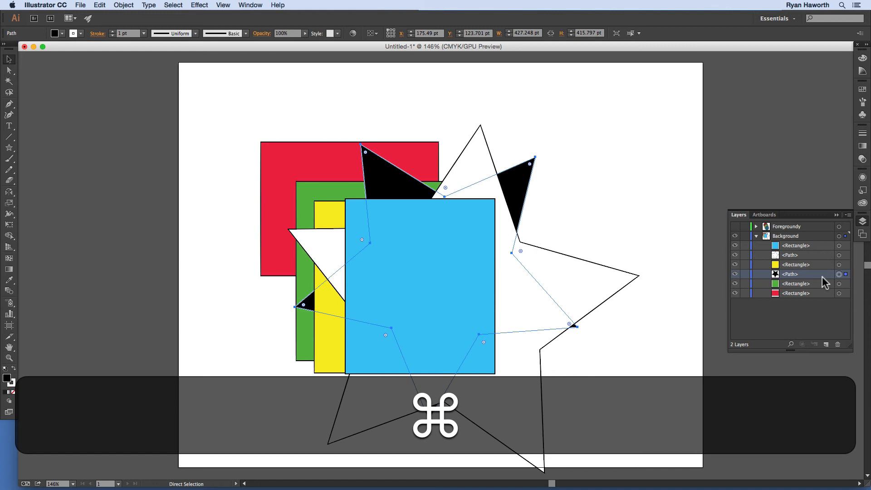
pyautogui.press('super+f')
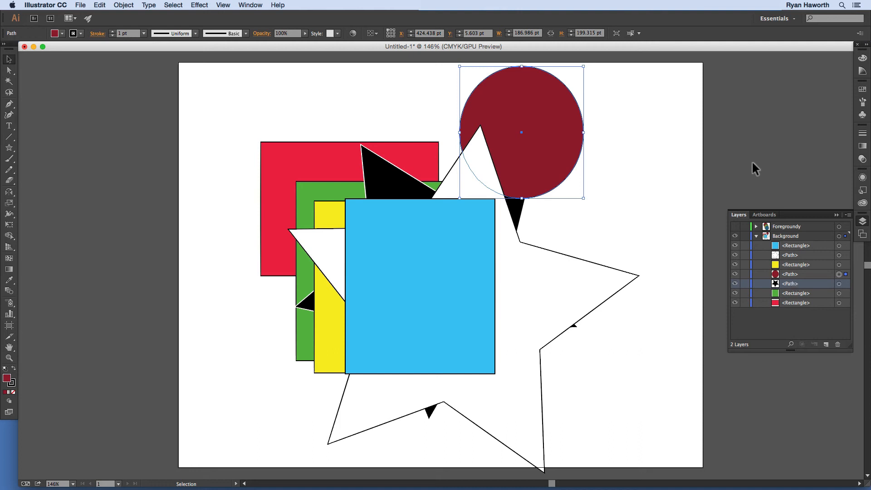
# Step: Move the pasted dark red circle's path from the Background layer into the hidden Foregroundy layer by rearranging the layer list
pyautogui.click(793, 237)
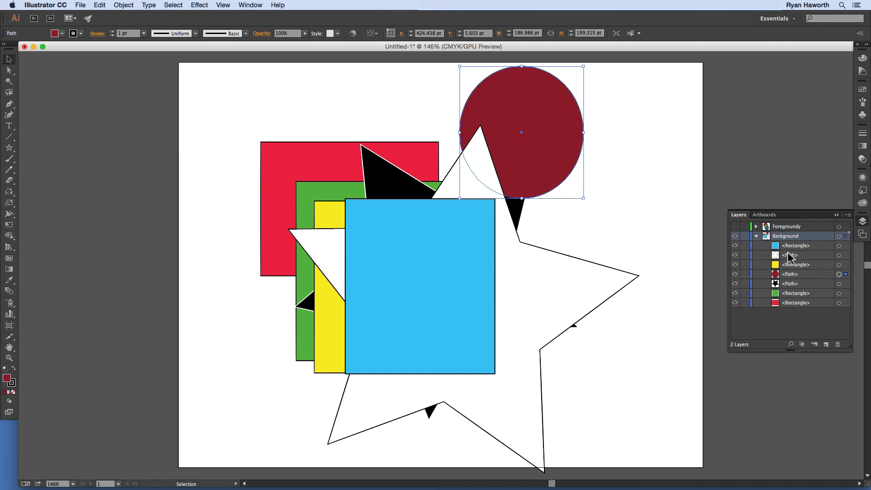
pyautogui.moveTo(792, 274); pyautogui.dragTo(792, 233)
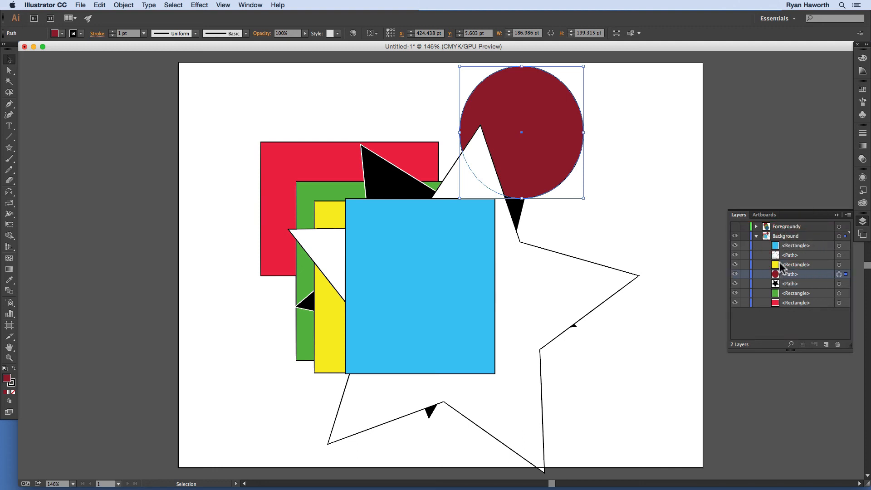
pyautogui.moveTo(788, 270); pyautogui.dragTo(786, 225)
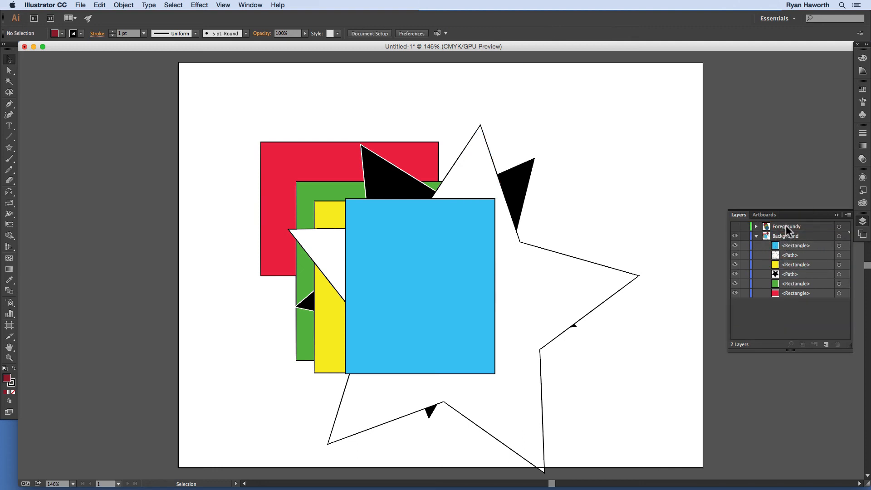
# Step: Expand and lock the hidden Foregroundy layer, try moving its topmost circle into Background, and toggle the layer's visibility on and off
pyautogui.click(756, 226)
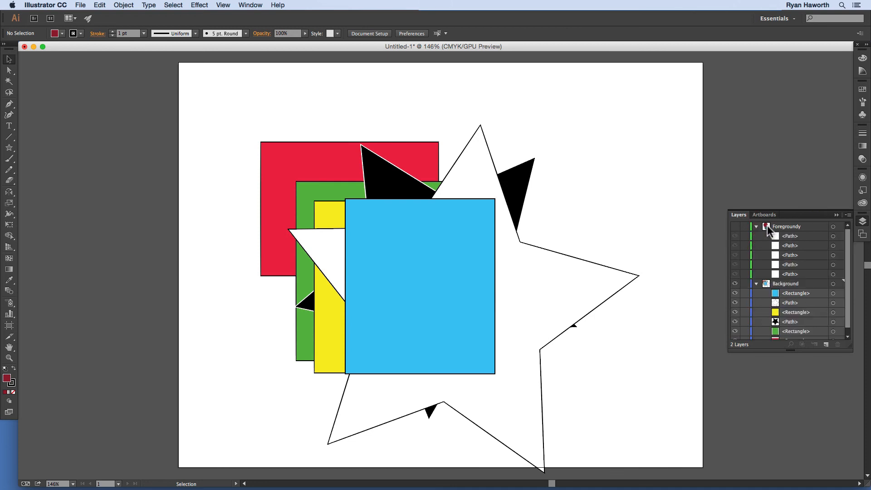
pyautogui.click(745, 226)
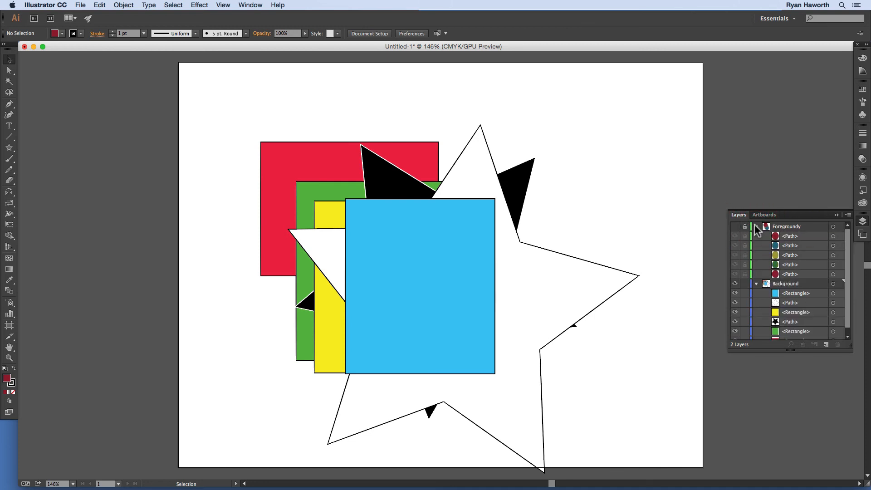
pyautogui.moveTo(790, 236); pyautogui.dragTo(804, 297)
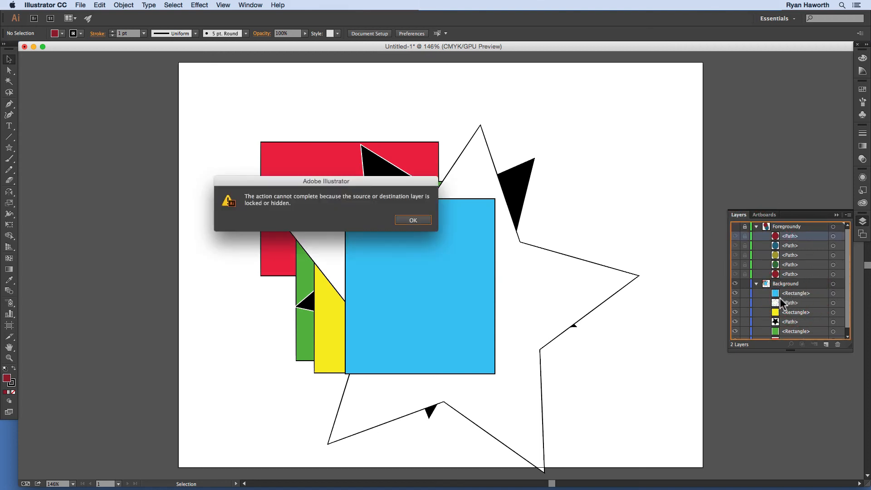
pyautogui.click(406, 219)
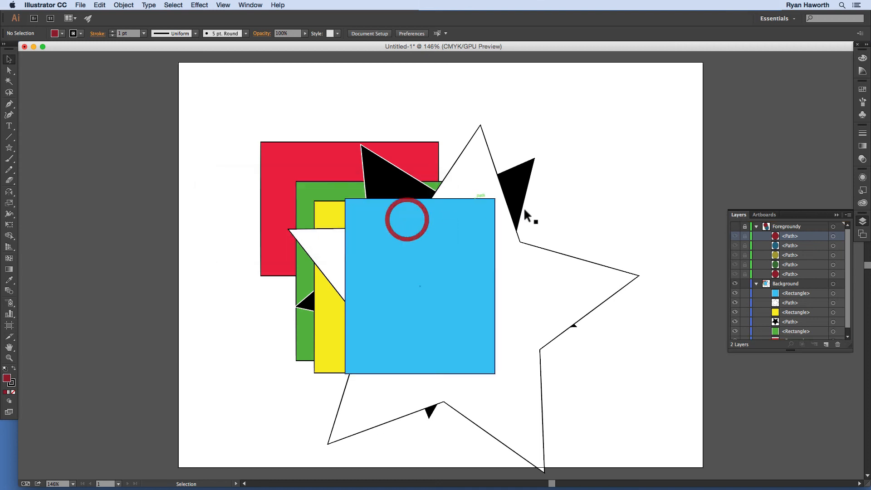
pyautogui.click(735, 227)
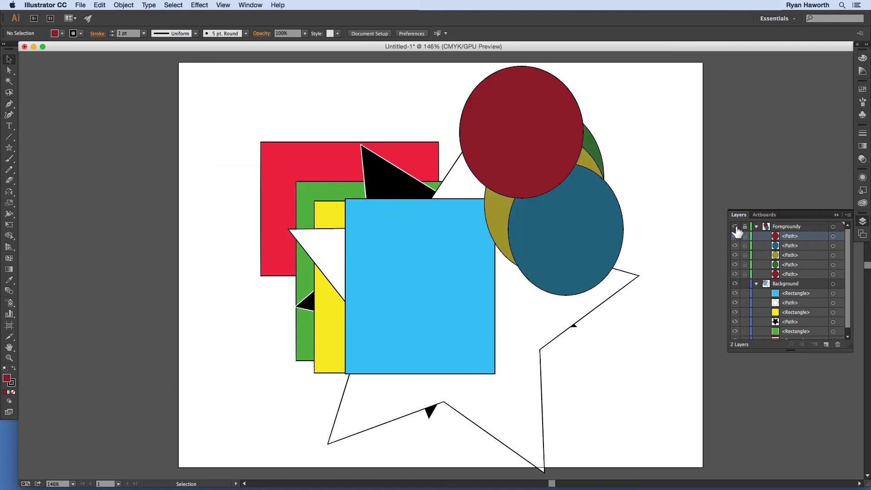
pyautogui.click(736, 227)
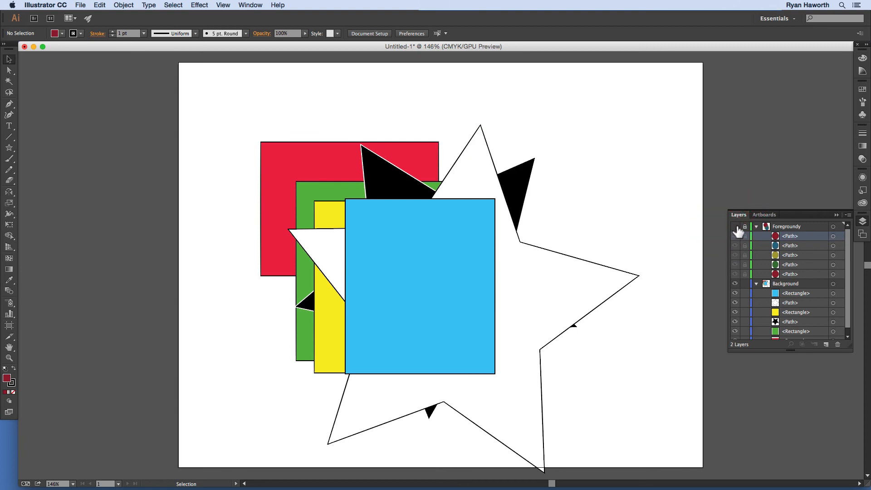
# Step: Unlock the hidden Foregroundy layer and try moving its topmost dark red circle into the Background layer
pyautogui.click(745, 227)
pyautogui.moveTo(791, 235); pyautogui.dragTo(798, 299)
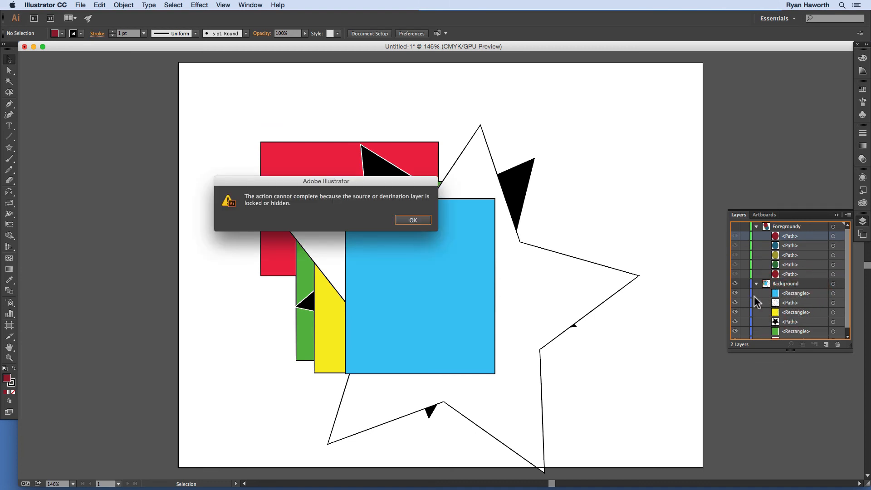
pyautogui.click(413, 220)
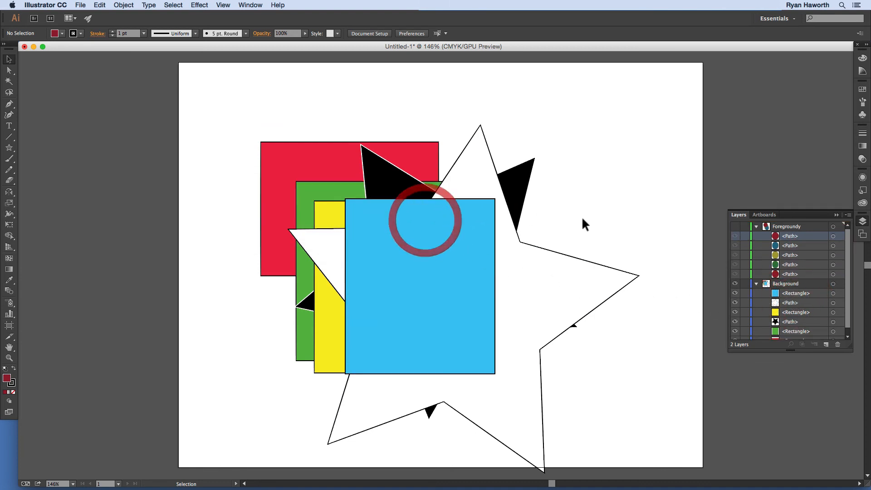
# Step: Make the Foregroundy layer visible and unlocked, and move its topmost dark red circle into Background between the blue rectangle and the white star
pyautogui.click(740, 228)
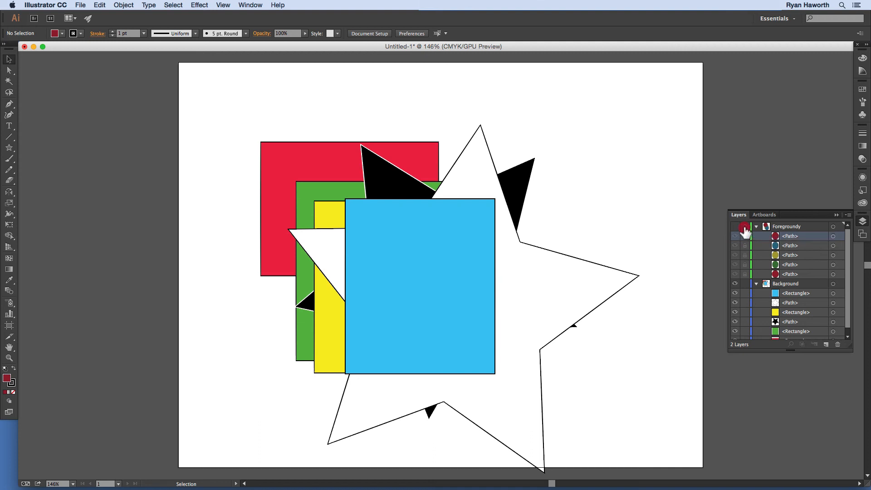
pyautogui.click(736, 228)
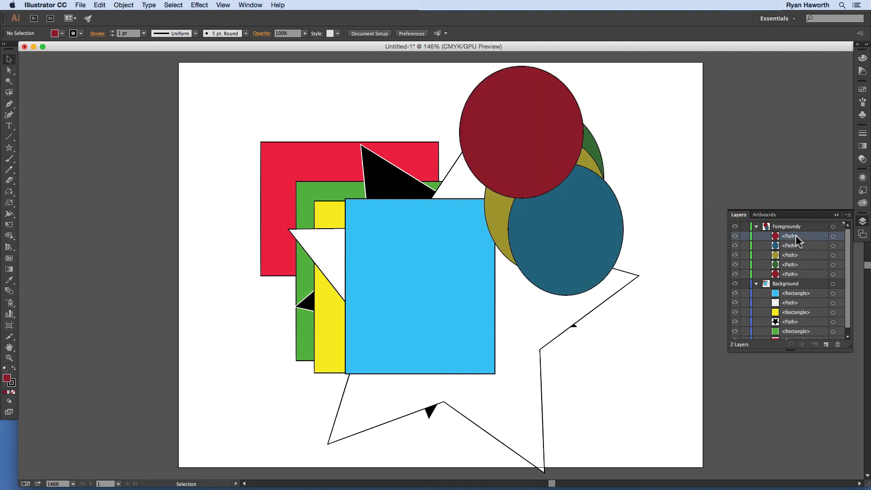
pyautogui.moveTo(812, 274); pyautogui.dragTo(811, 293)
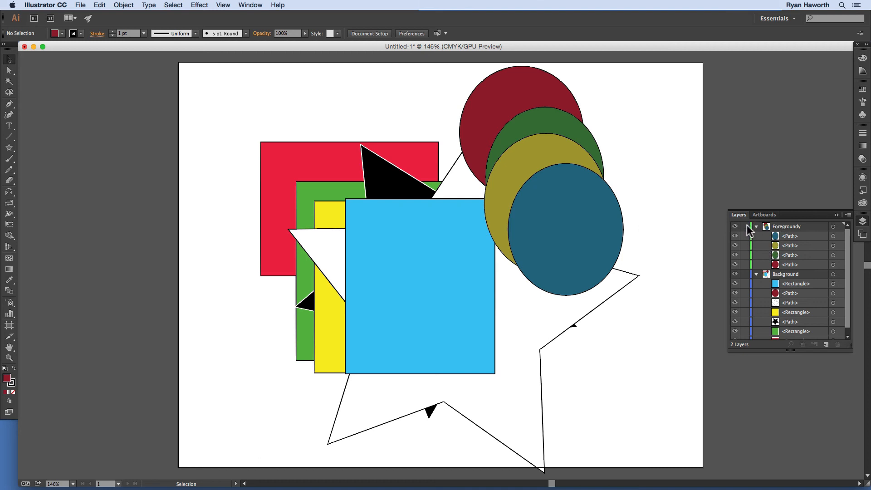
# Step: Hide the Foregroundy layer and move the dark red circle from Background back to the top of Foregroundy's sublayers
pyautogui.click(735, 227)
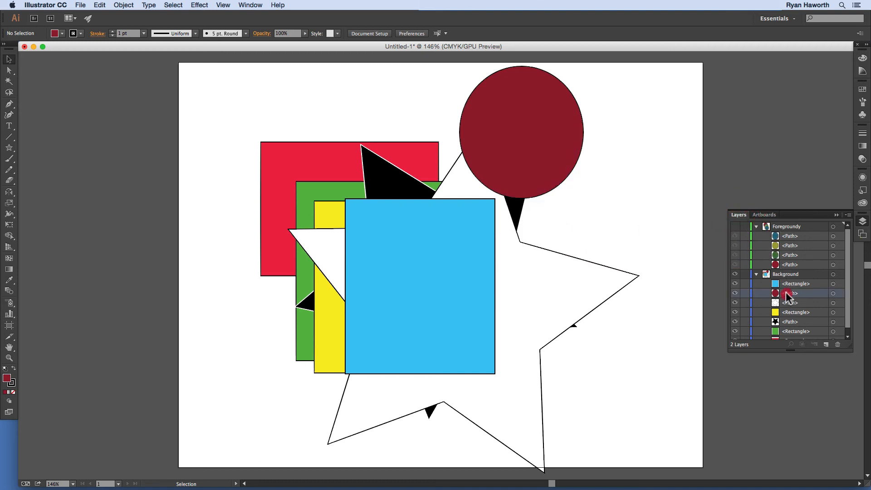
pyautogui.moveTo(790, 293); pyautogui.dragTo(797, 234)
pyautogui.moveTo(787, 292); pyautogui.dragTo(799, 235)
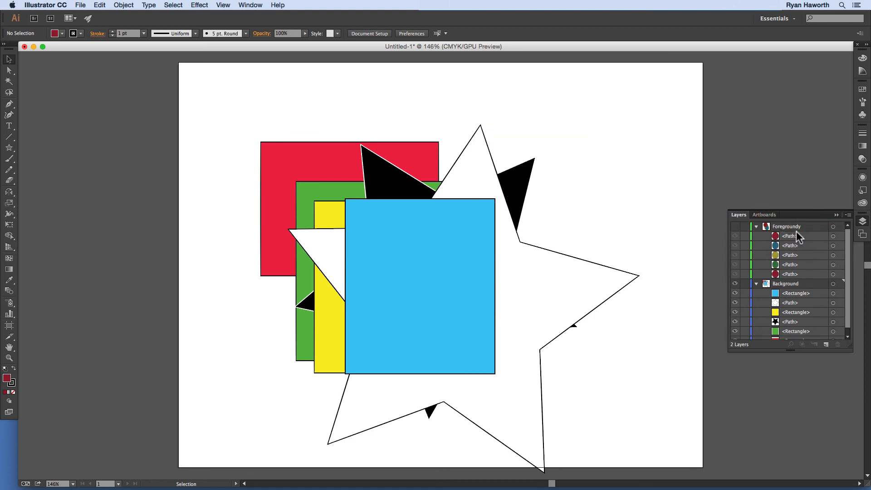
# Step: Try again to move the topmost dark red circle out of the hidden Foregroundy layer, and dismiss the alert
pyautogui.moveTo(789, 235); pyautogui.dragTo(792, 234)
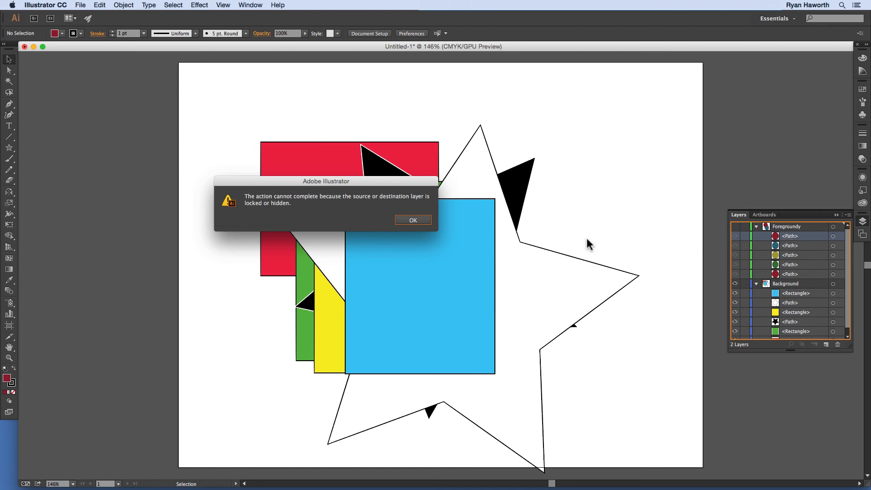
pyautogui.click(410, 221)
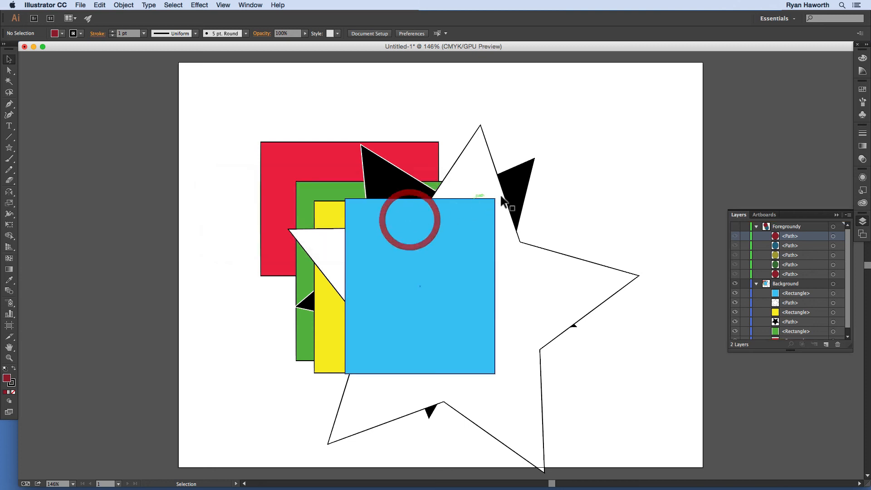